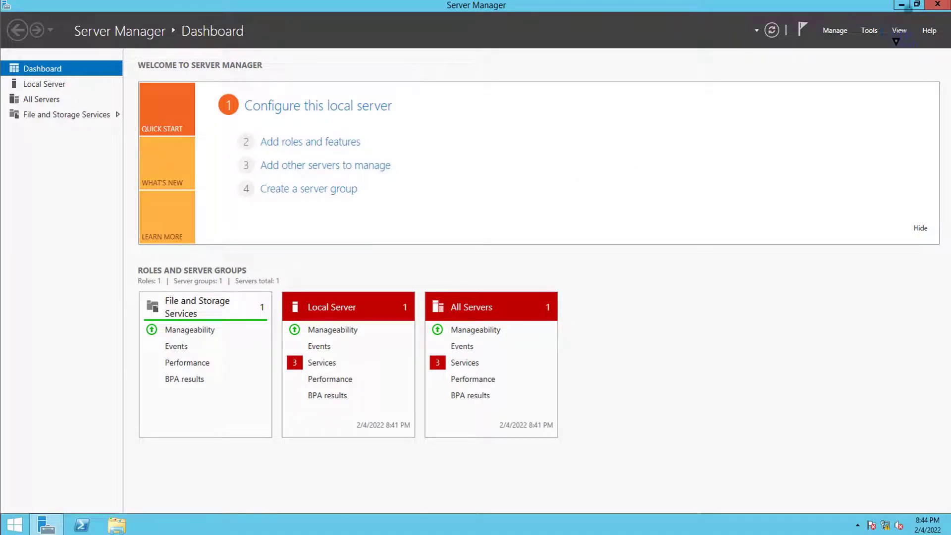
Step: Minimize Server Manager, open This PC, and confirm in System properties that the server is in WORKGROUP
{"action": "left_click", "coordinate": [902, 5]}
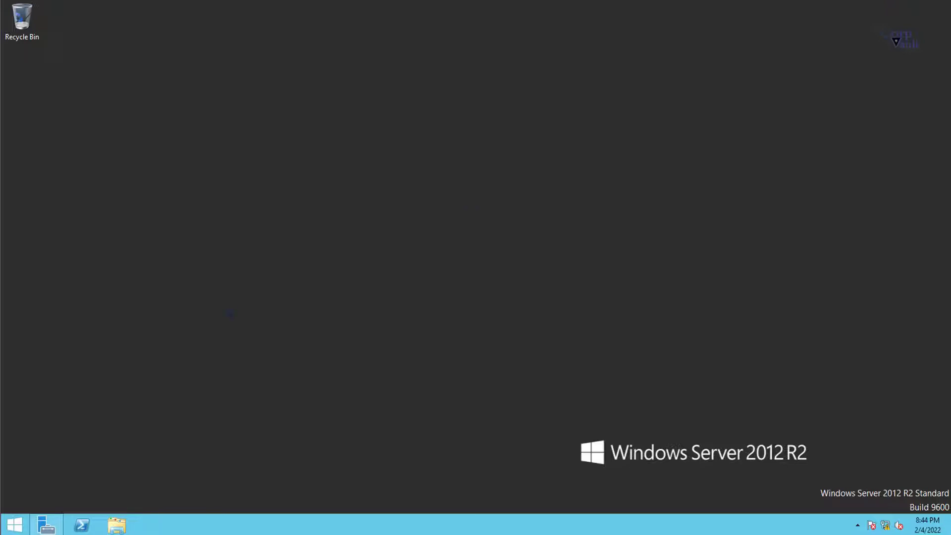
{"action": "left_click", "coordinate": [117, 524]}
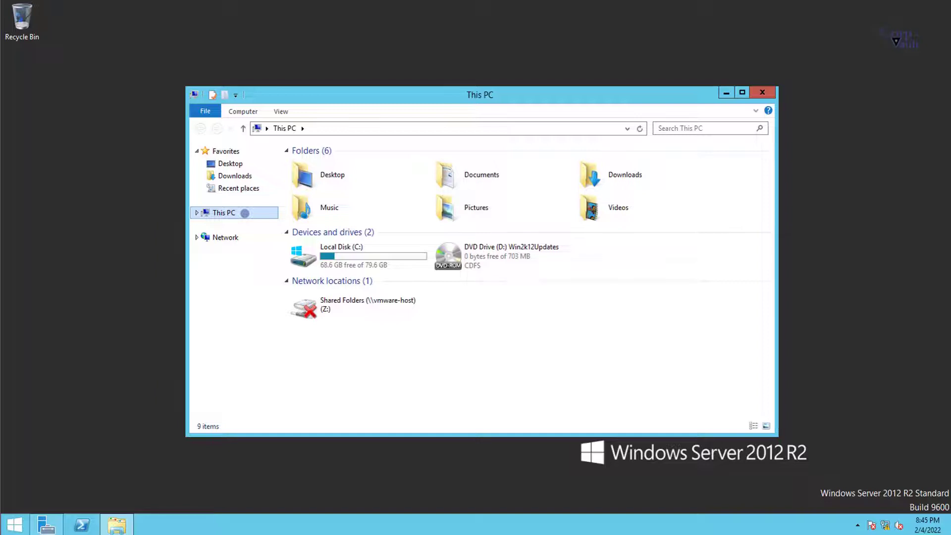
{"action": "right_click", "coordinate": [244, 213]}
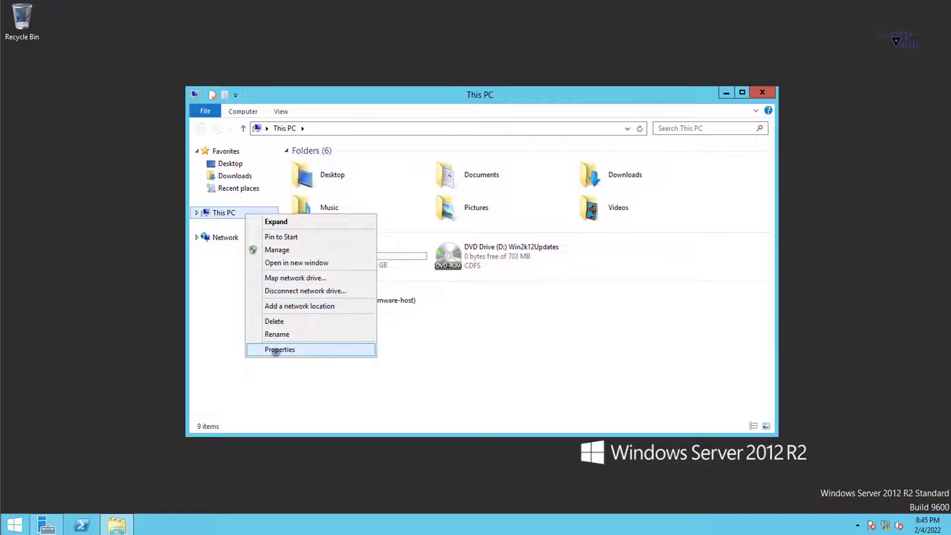
{"action": "left_click", "coordinate": [276, 352]}
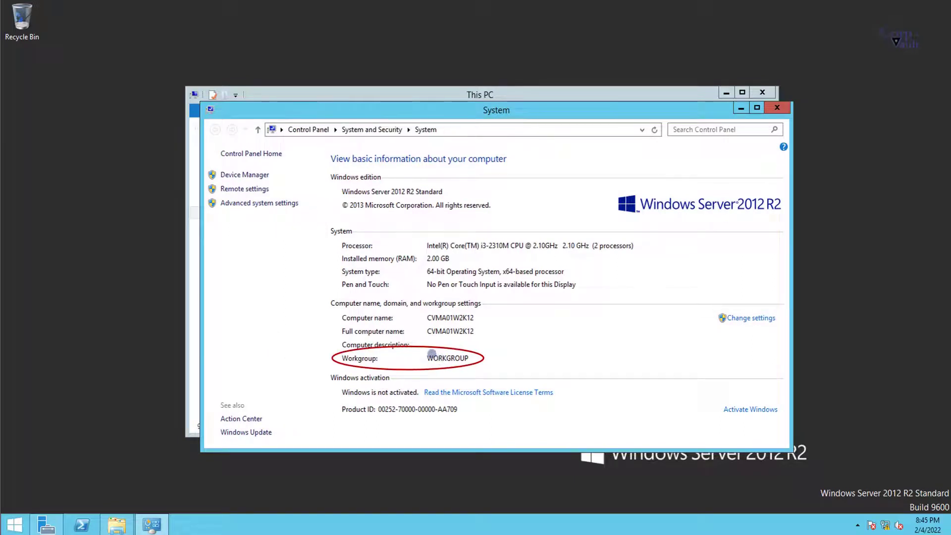
{"action": "left_click", "coordinate": [776, 108]}
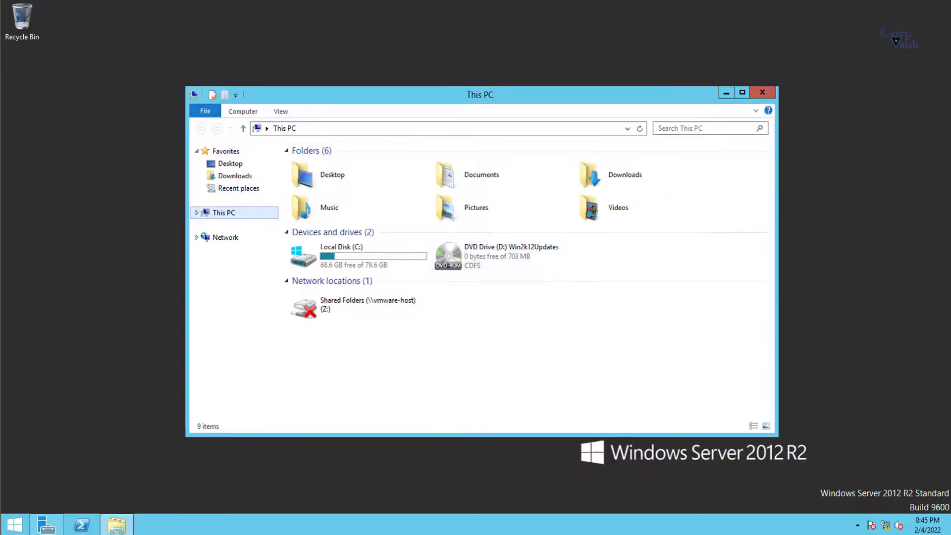
{"action": "right_click", "coordinate": [14, 524]}
Step: Review the installed programs list via appwiz.cpl, then minimize it
{"action": "left_click", "coordinate": [40, 485]}
{"action": "type", "text": "appwiz.cpl"}
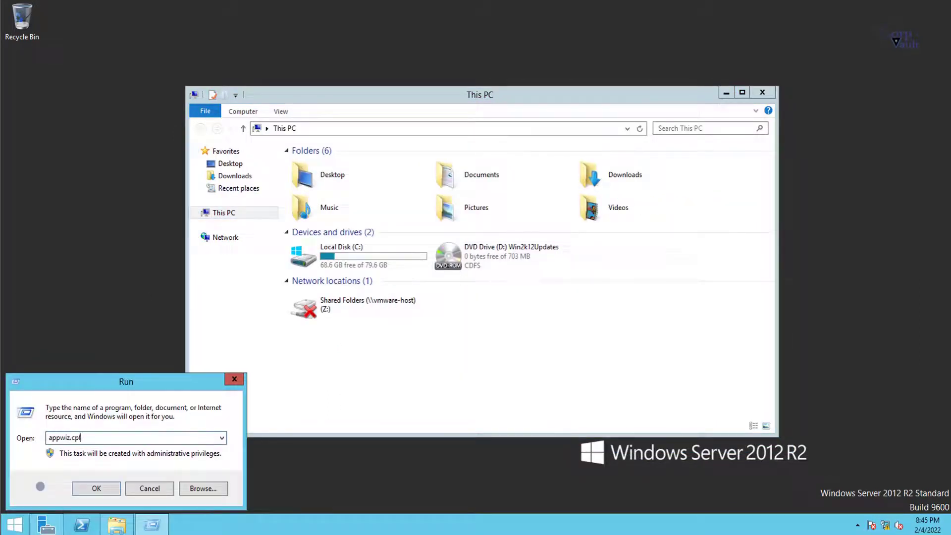
{"action": "key", "text": "Return"}
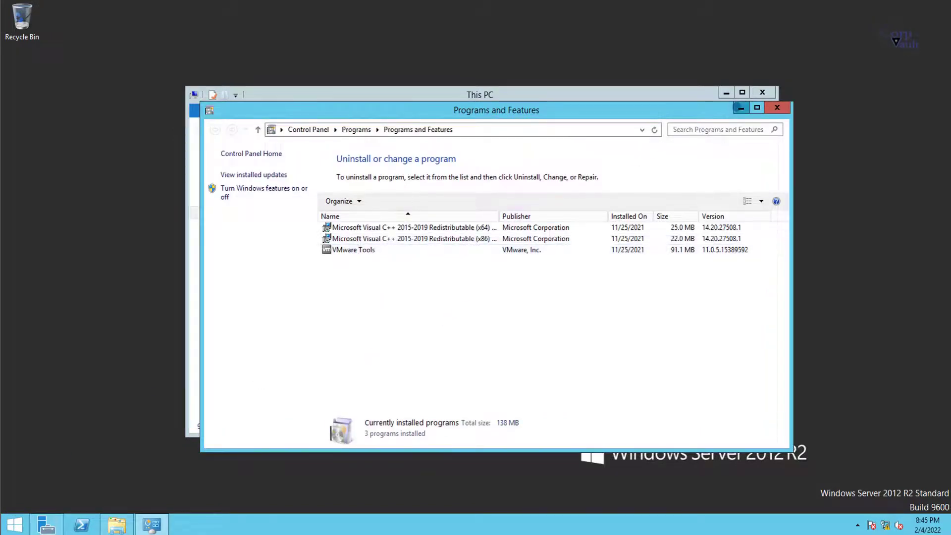
{"action": "left_click", "coordinate": [740, 107]}
Step: Open Ethernet0's IPv4 settings via ncpa.cpl to check its automatic addressing
{"action": "right_click", "coordinate": [15, 524]}
{"action": "left_click", "coordinate": [43, 485]}
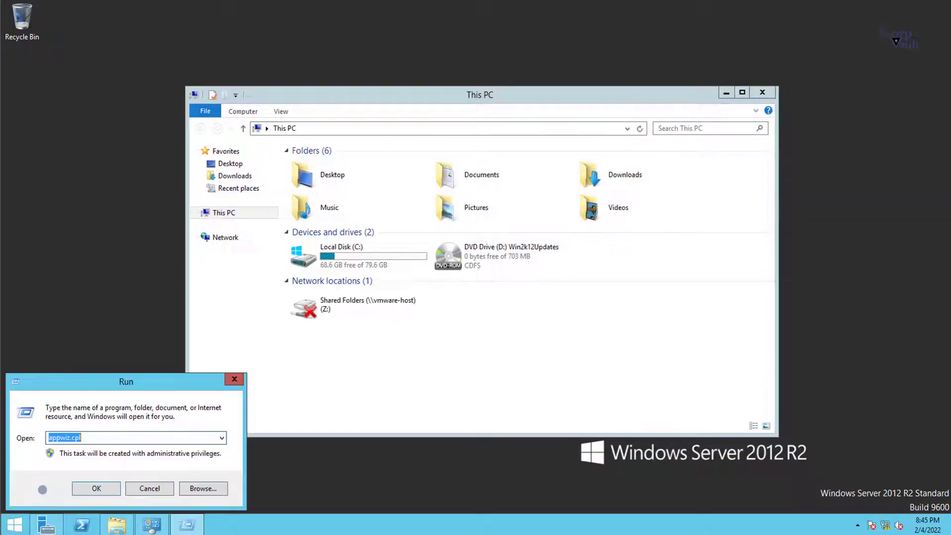
{"action": "type", "text": "ncpa.cpl"}
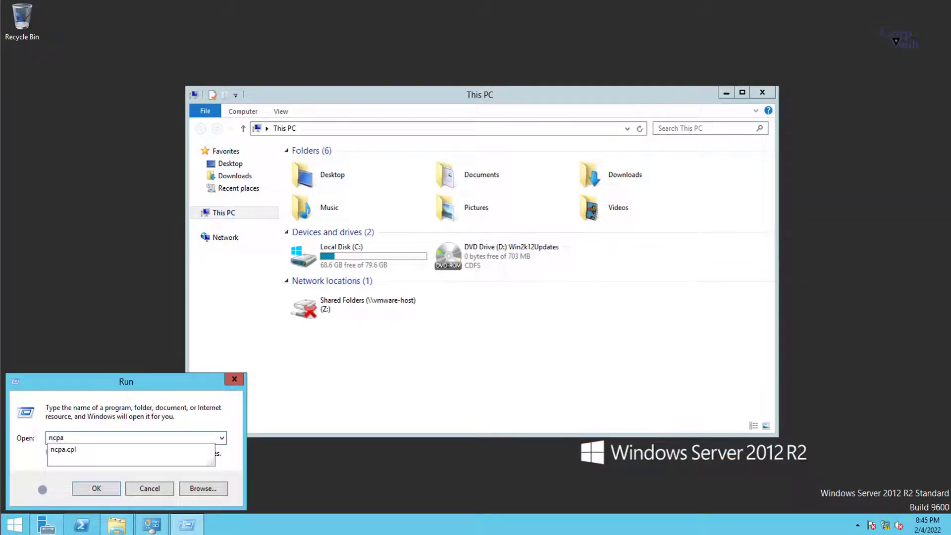
{"action": "key", "text": "Return"}
{"action": "double_click", "coordinate": [292, 200]}
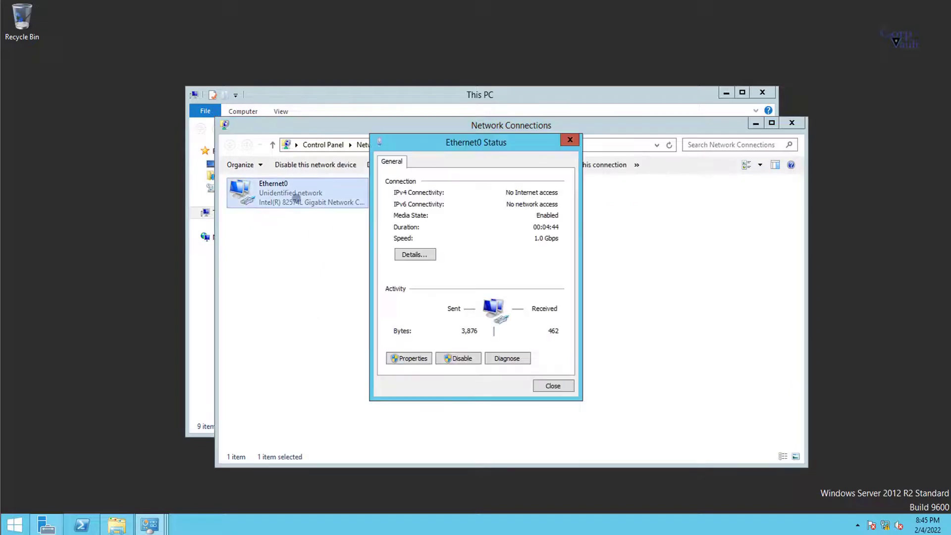
{"action": "left_click", "coordinate": [412, 358]}
{"action": "double_click", "coordinate": [447, 316]}
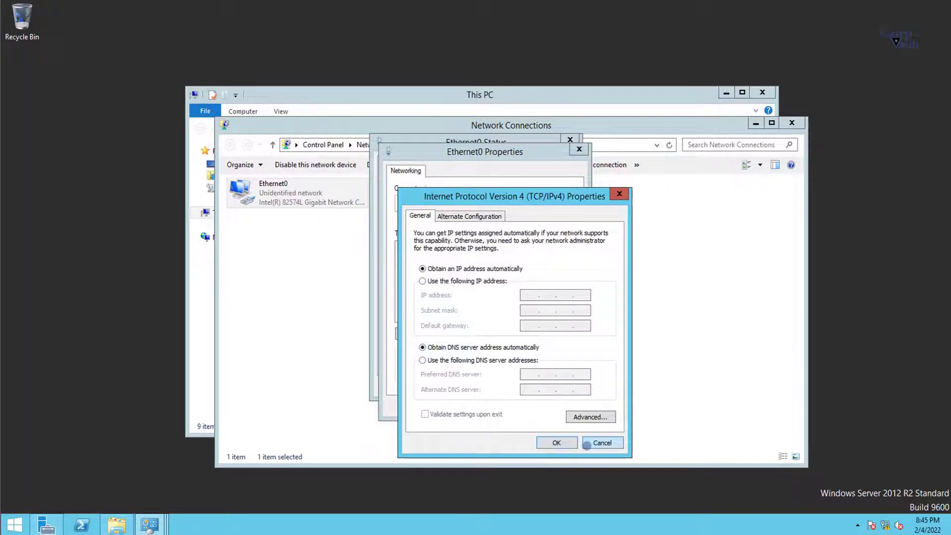
Step: Close the IPv4, adapter and status dialogs without changes and minimize the remaining windows
{"action": "left_click", "coordinate": [586, 444]}
{"action": "left_click", "coordinate": [557, 407]}
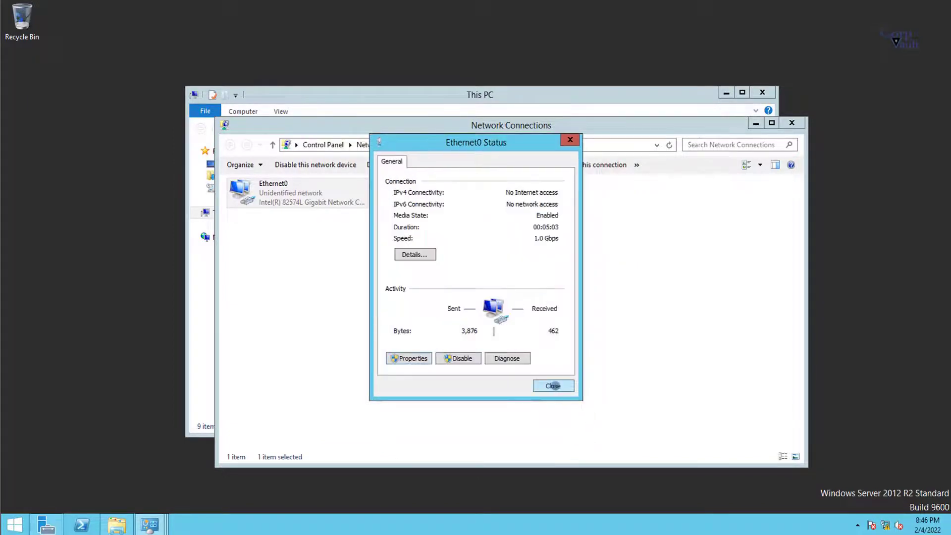
{"action": "left_click", "coordinate": [553, 386]}
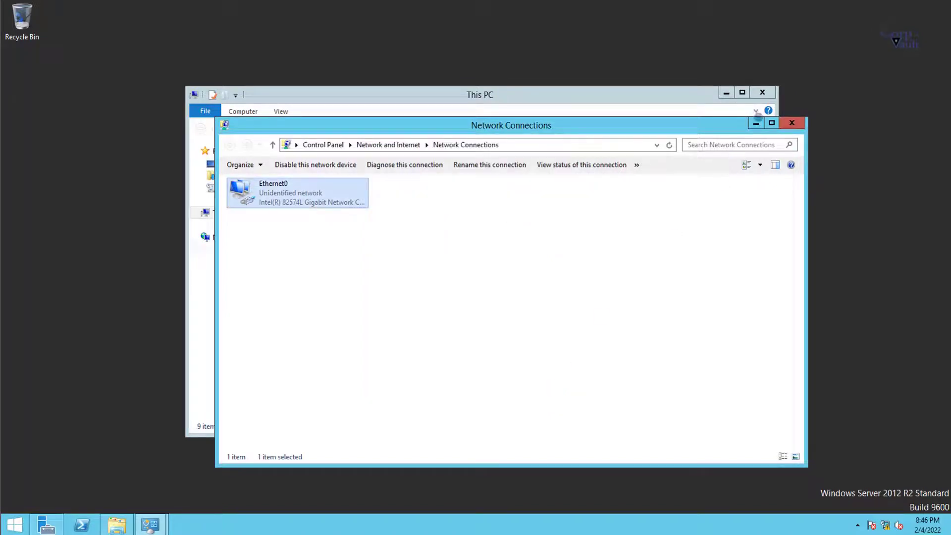
{"action": "left_click", "coordinate": [755, 122]}
{"action": "left_click", "coordinate": [725, 94]}
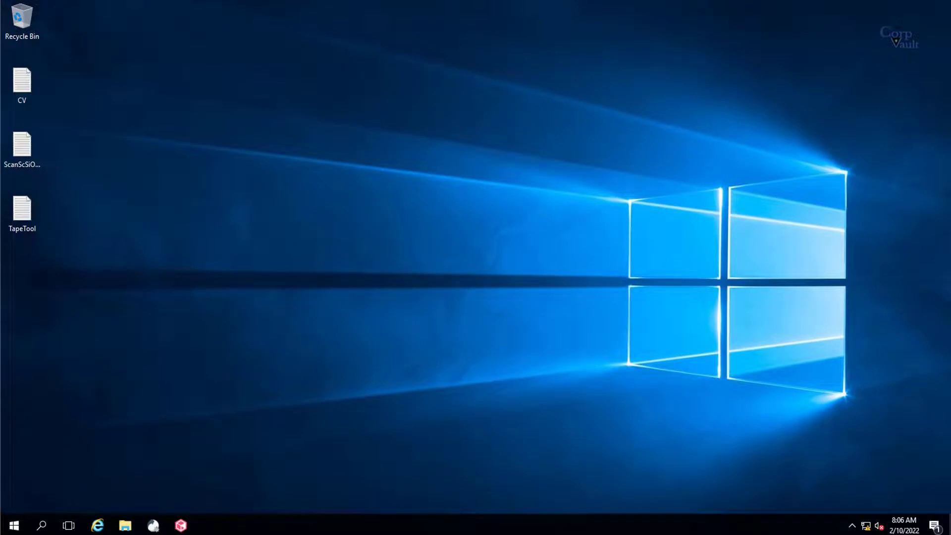
Step: Browse to D:\v11_FR24_Software_WinX64\WinX64 and run Setup as administrator
{"action": "left_click", "coordinate": [125, 525]}
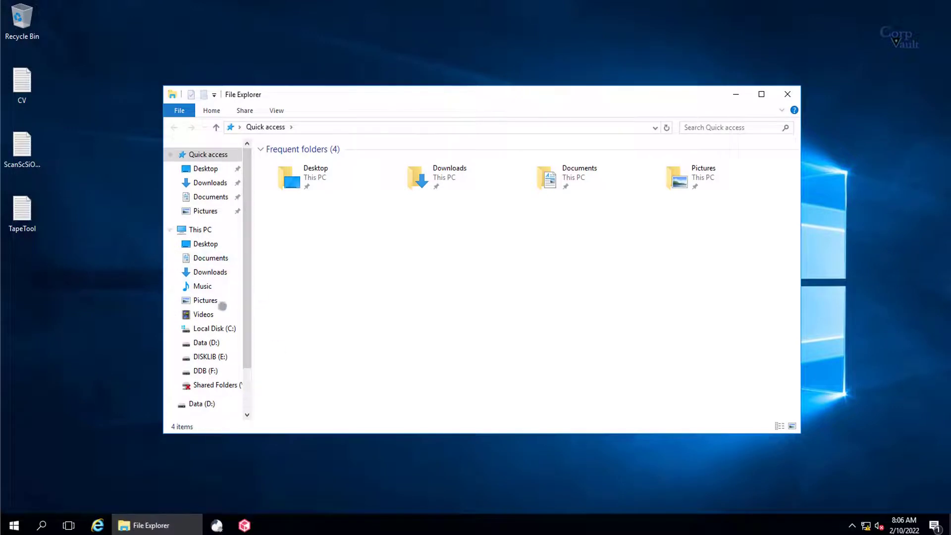
{"action": "left_click", "coordinate": [195, 226]}
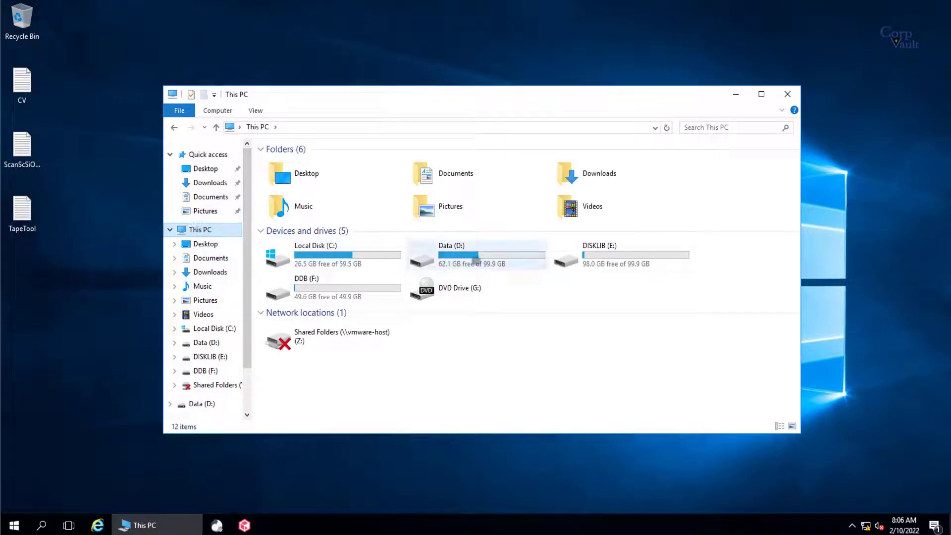
{"action": "double_click", "coordinate": [473, 255]}
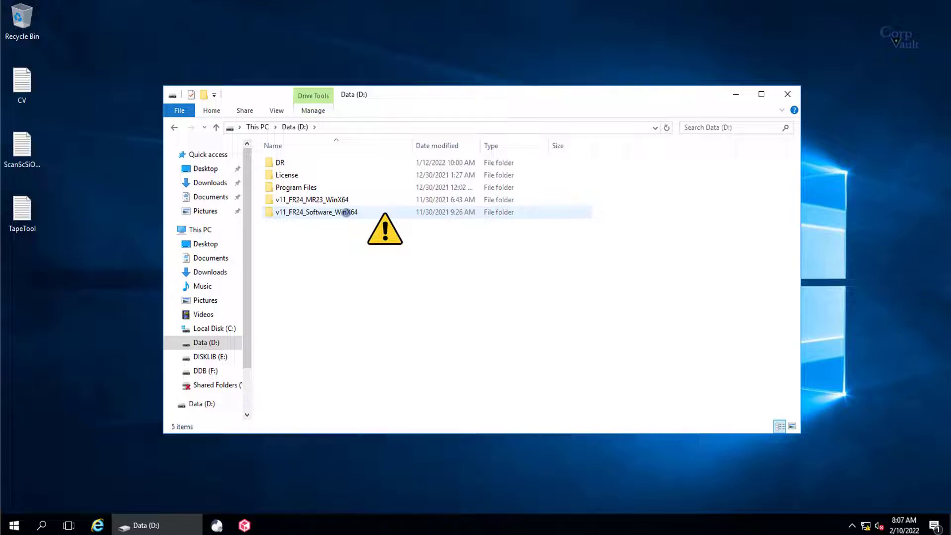
{"action": "double_click", "coordinate": [346, 213]}
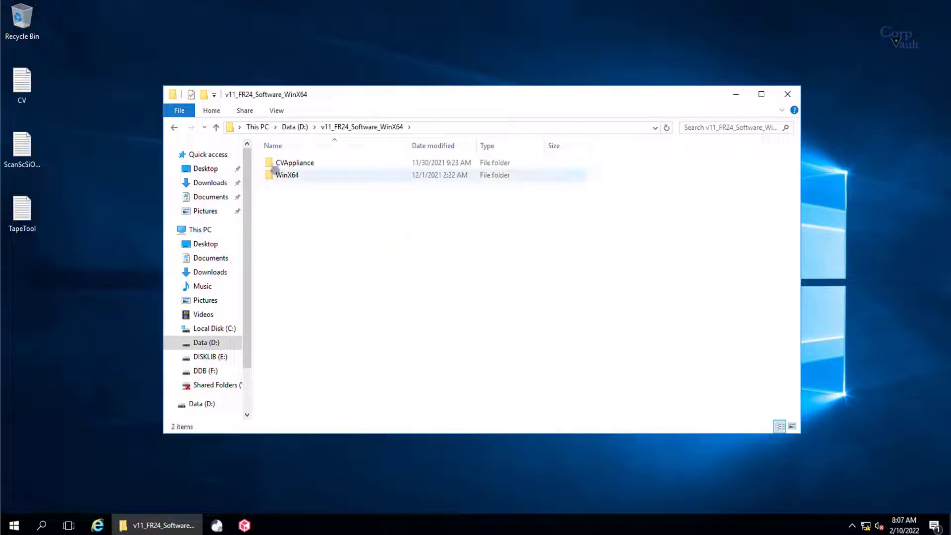
{"action": "double_click", "coordinate": [283, 175]}
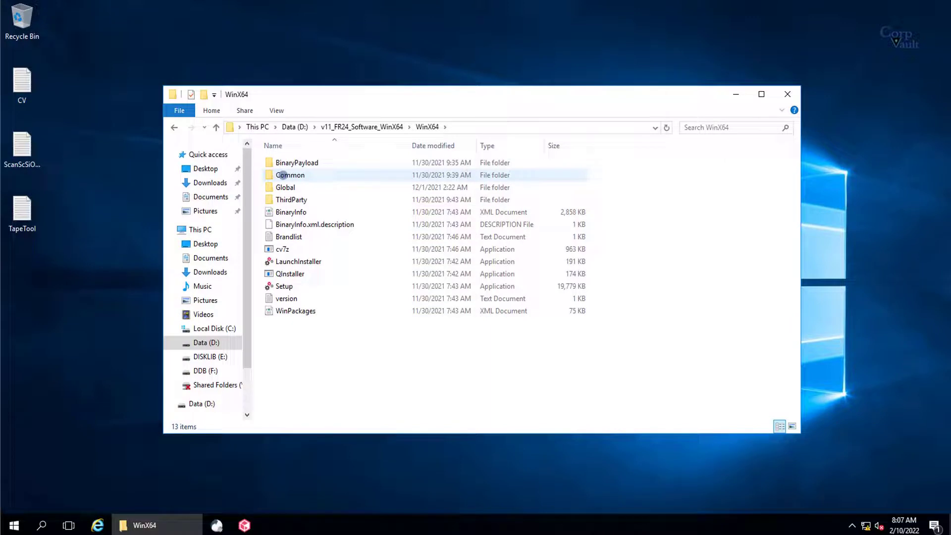
{"action": "left_click", "coordinate": [285, 285]}
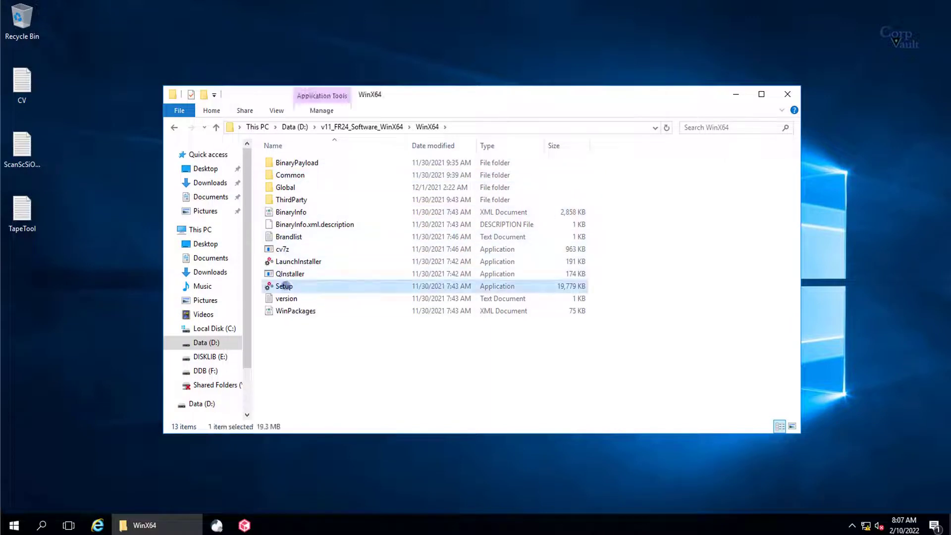
{"action": "right_click", "coordinate": [285, 286]}
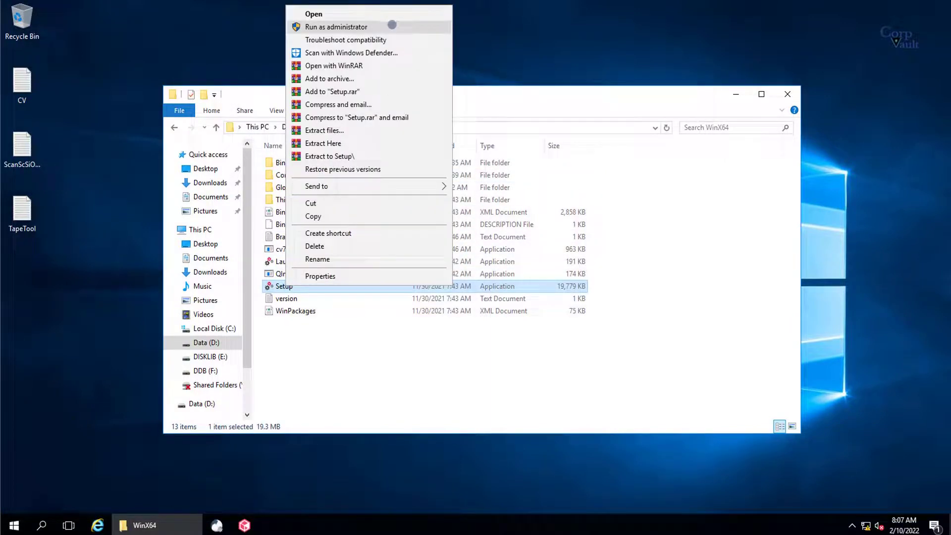
{"action": "left_click", "coordinate": [391, 26]}
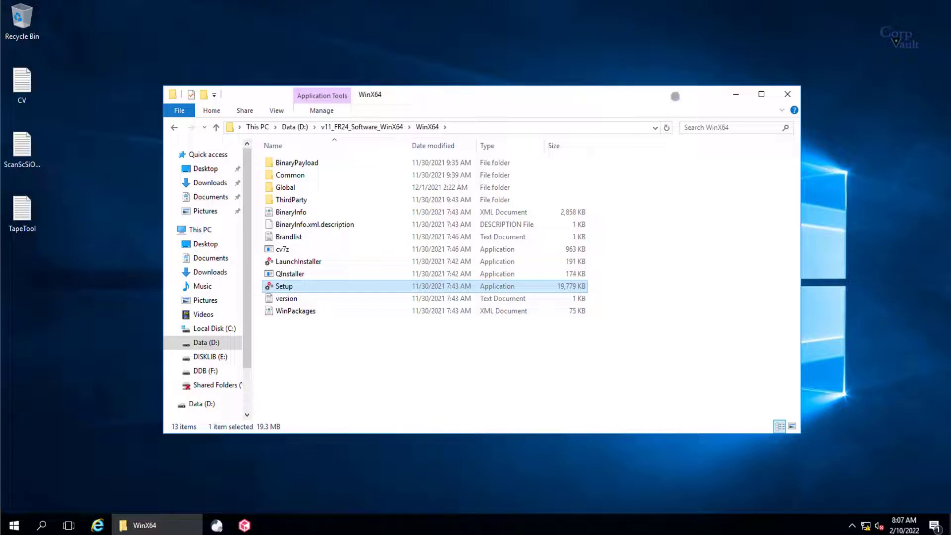
Step: Keep English, accept the license, and choose to create a custom package for a different computer
{"action": "left_click", "coordinate": [736, 94]}
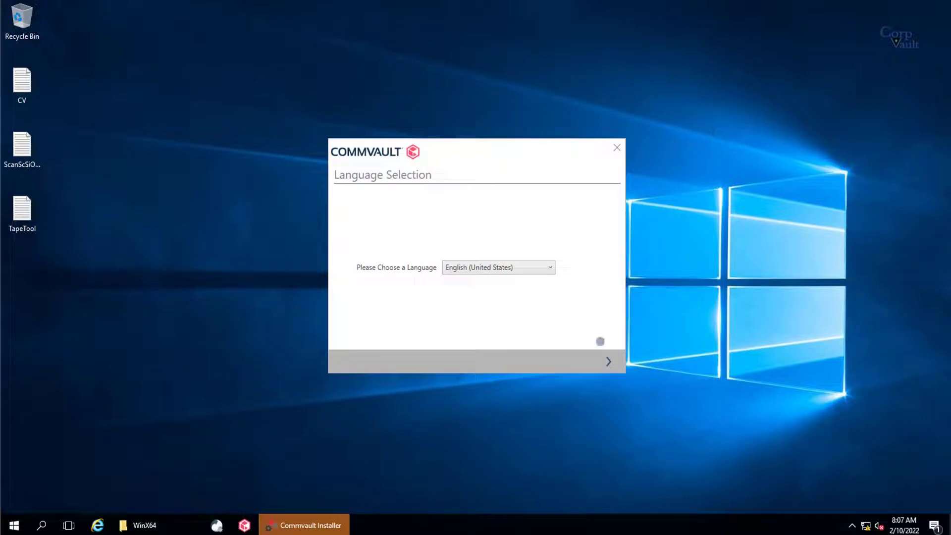
{"action": "left_click", "coordinate": [608, 361]}
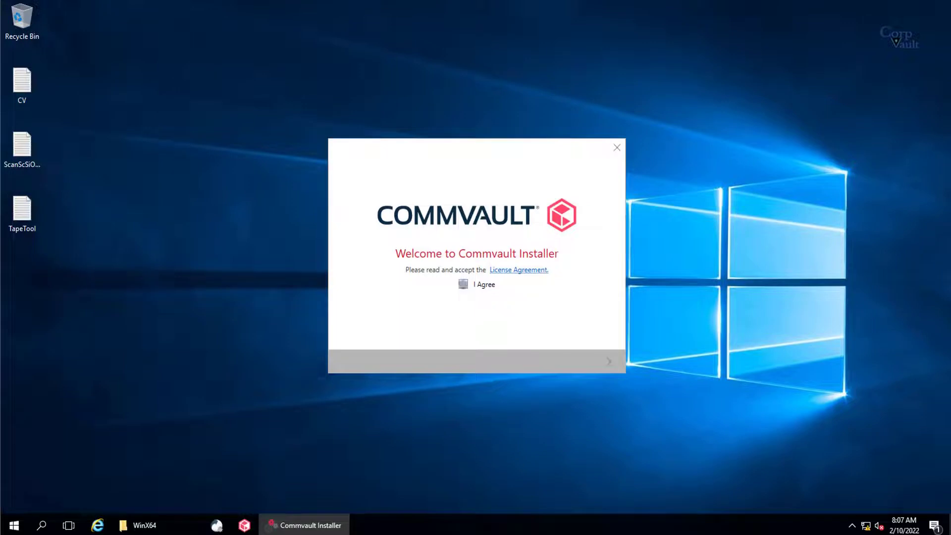
{"action": "left_click", "coordinate": [463, 284]}
{"action": "left_click", "coordinate": [609, 360]}
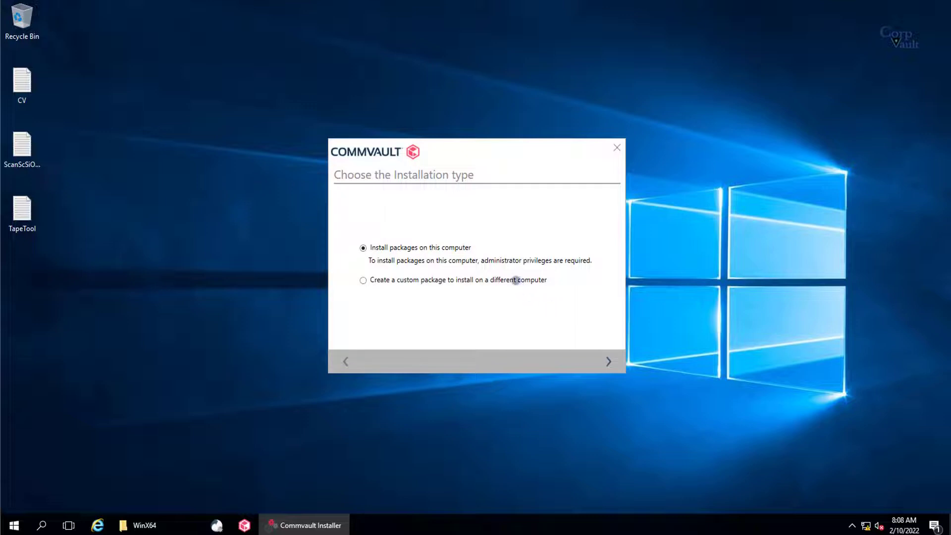
{"action": "left_click", "coordinate": [516, 280]}
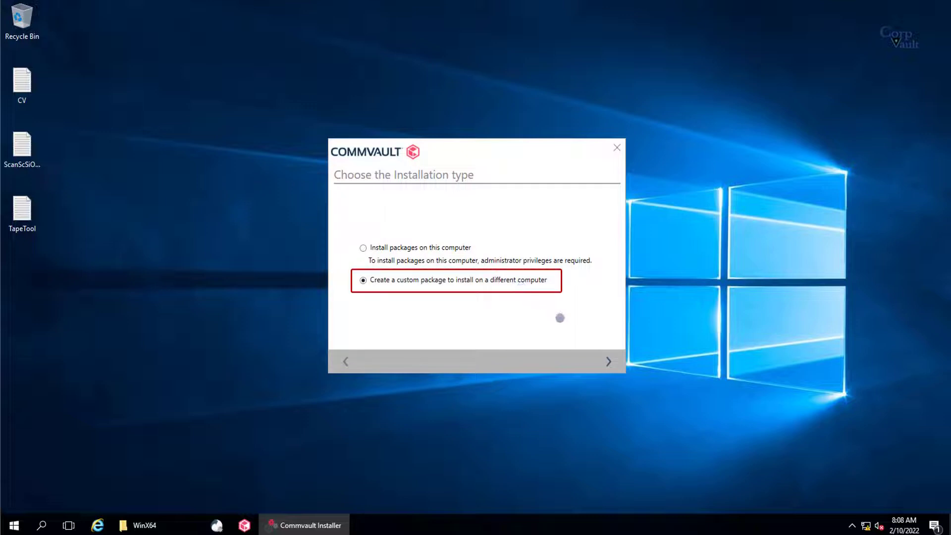
{"action": "left_click", "coordinate": [607, 361]}
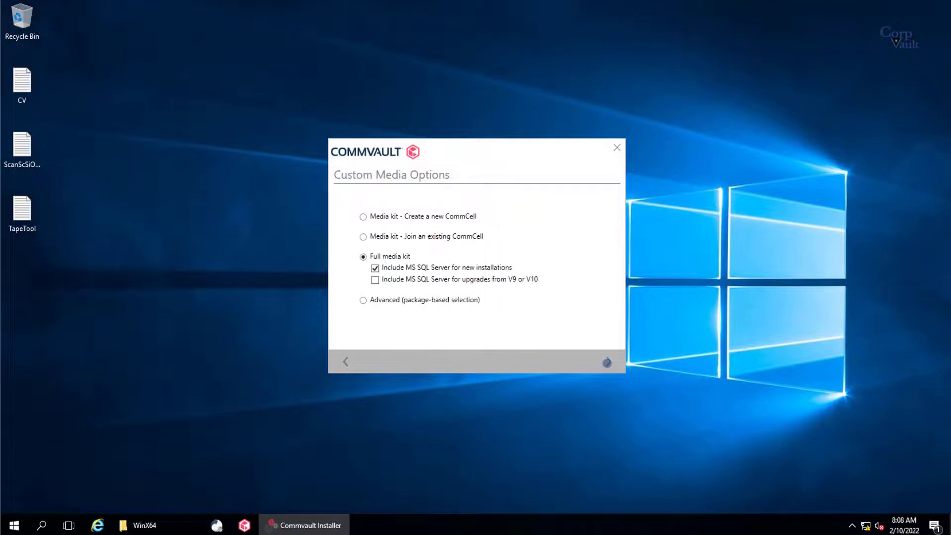
Step: Use advanced package selection to include the File System and Storage Accelerator packages
{"action": "left_click", "coordinate": [472, 301]}
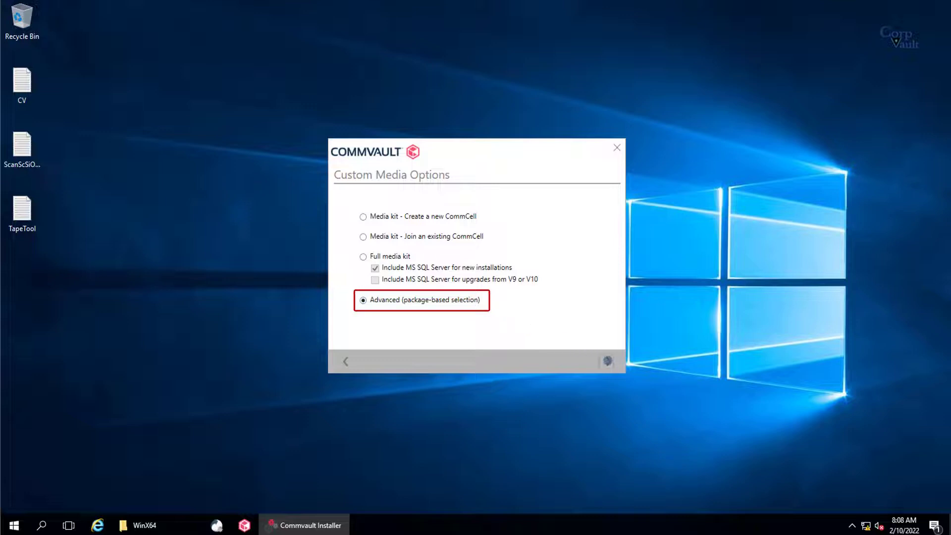
{"action": "left_click", "coordinate": [607, 360]}
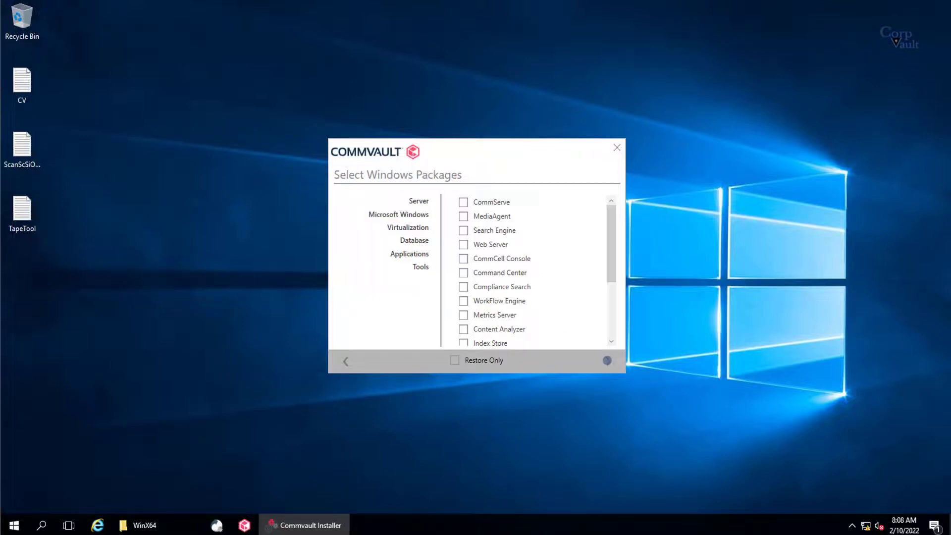
{"action": "left_click", "coordinate": [463, 216]}
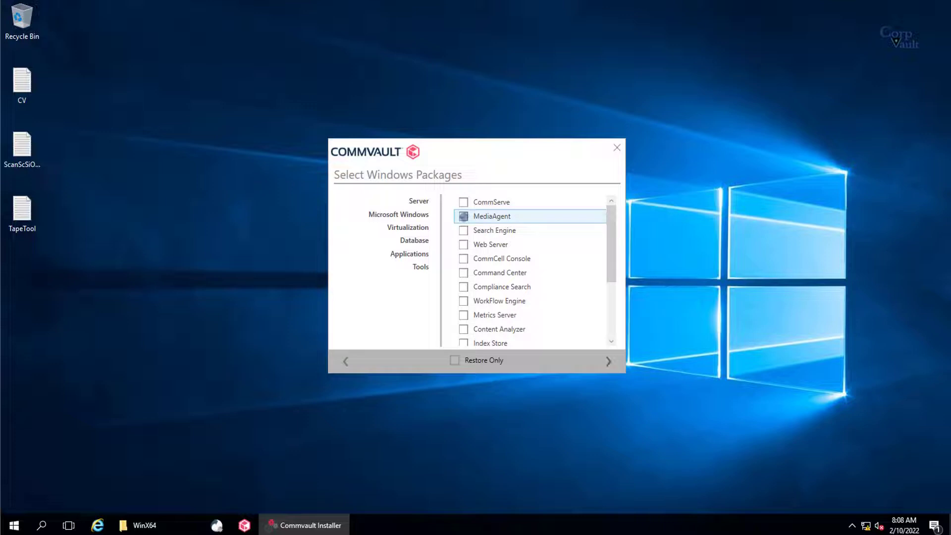
{"action": "left_click", "coordinate": [419, 213]}
{"action": "left_click", "coordinate": [463, 216]}
{"action": "left_click", "coordinate": [419, 228]}
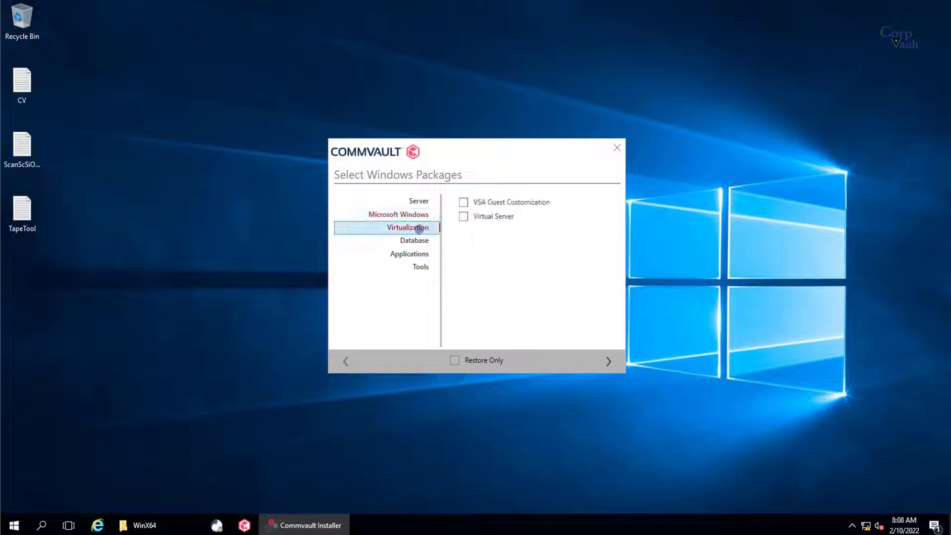
{"action": "left_click", "coordinate": [415, 240]}
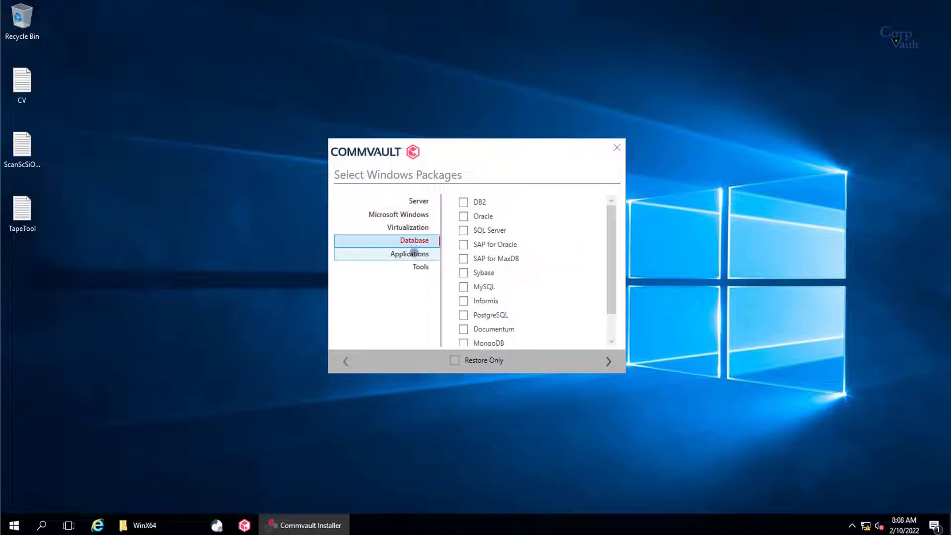
{"action": "left_click", "coordinate": [414, 253]}
{"action": "left_click", "coordinate": [418, 266]}
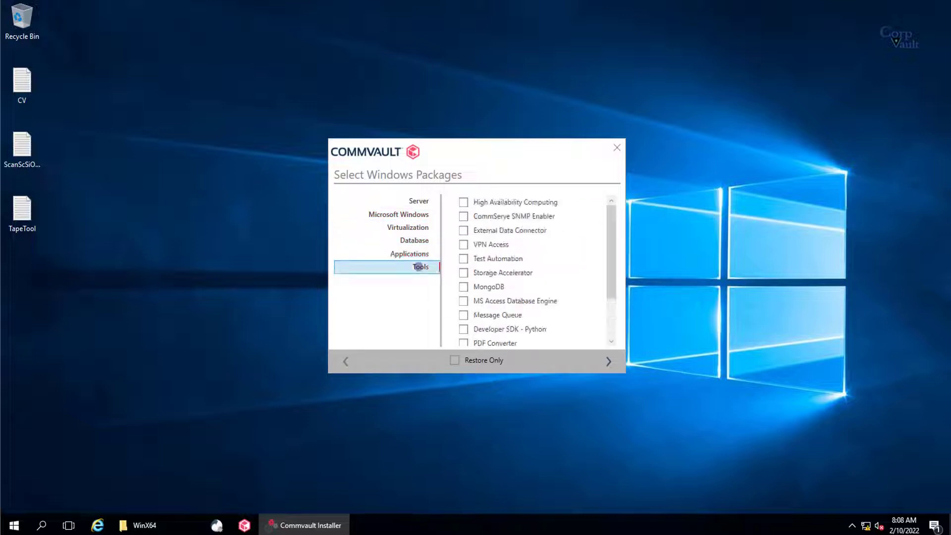
{"action": "left_click", "coordinate": [463, 272]}
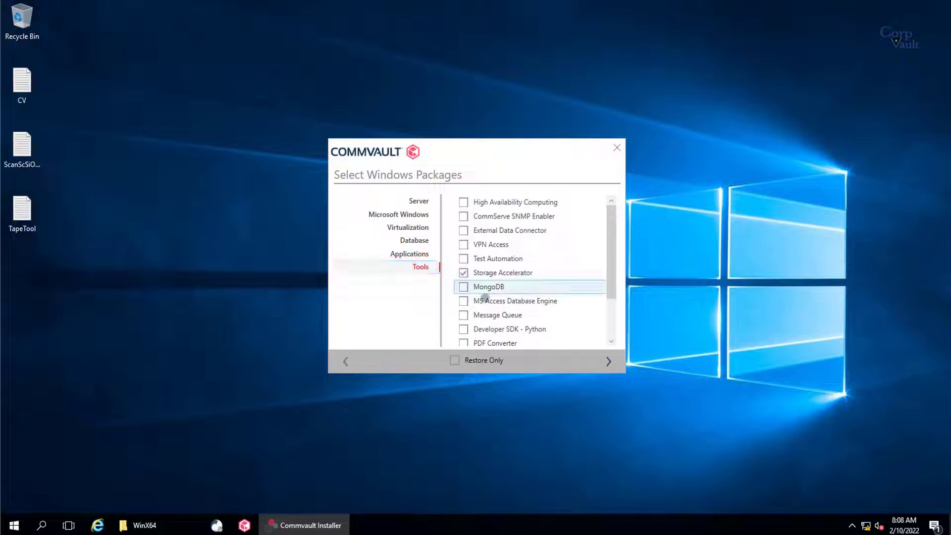
{"action": "left_click", "coordinate": [608, 362]}
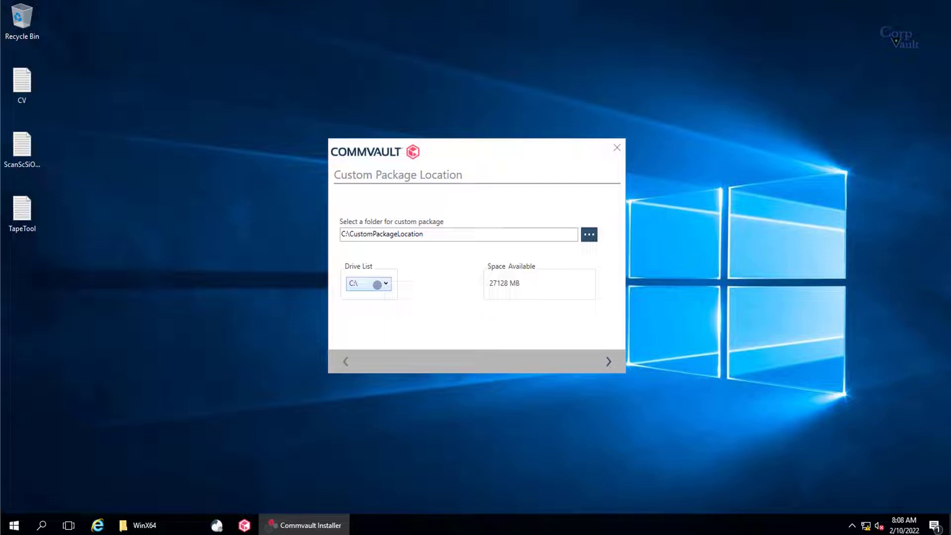
Step: Store the custom package on drive D: at D:\CustomPackageLocation
{"action": "left_click", "coordinate": [378, 284]}
{"action": "left_click", "coordinate": [370, 307]}
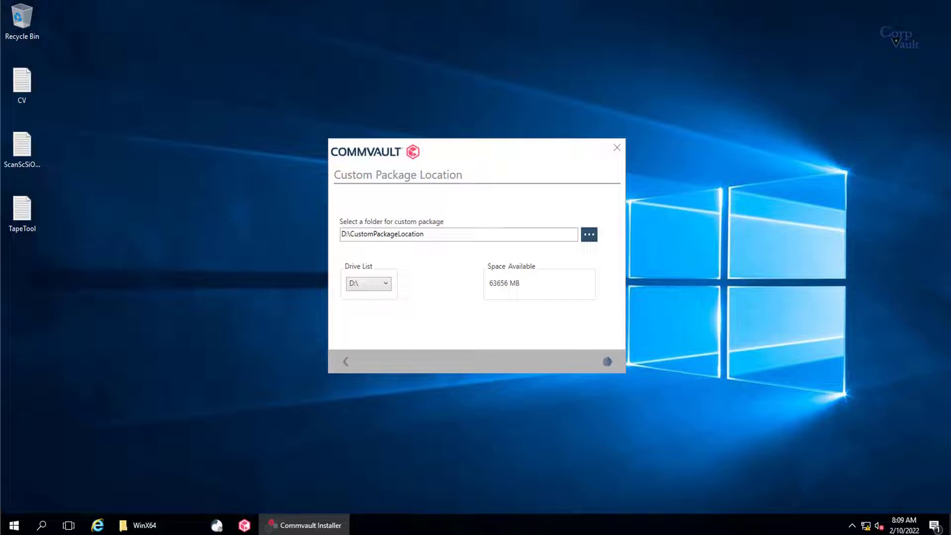
{"action": "left_click", "coordinate": [606, 362]}
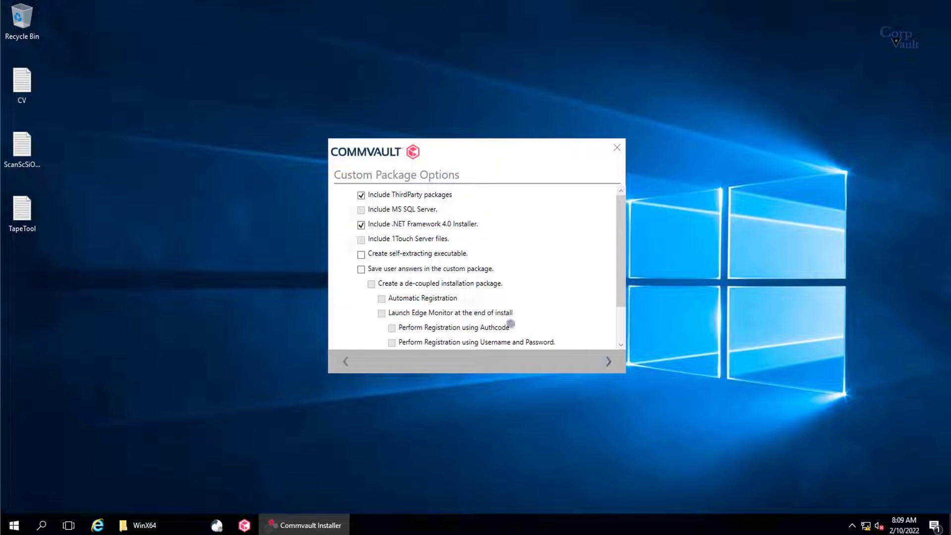
Step: Check 'Save user answers in the custom package' on Custom Package Options
{"action": "left_click", "coordinate": [466, 269]}
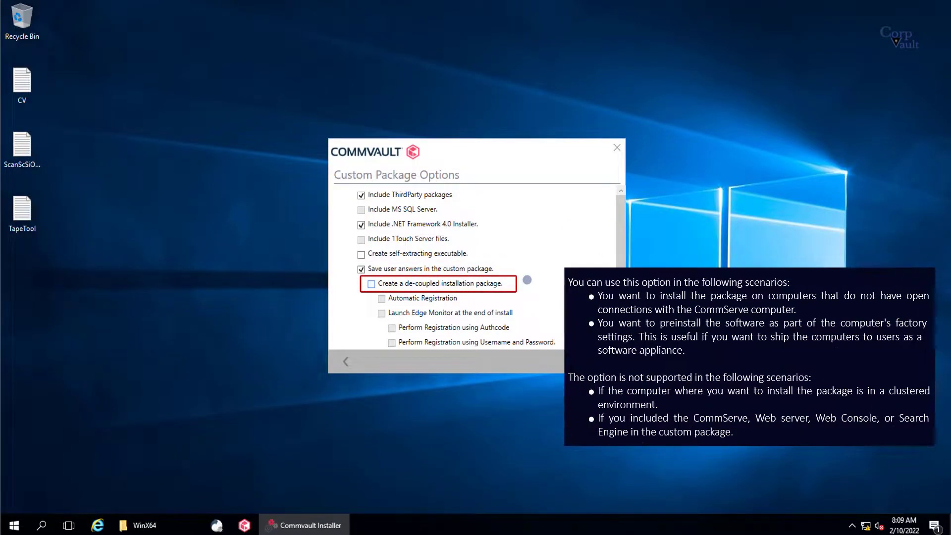
Step: Enable 'Create a de-coupled installation package', review its sub-options, and move to instance selection
{"action": "left_click", "coordinate": [503, 284]}
{"action": "scroll", "coordinate": [618, 280], "scroll_direction": "down", "scroll_amount": 1}
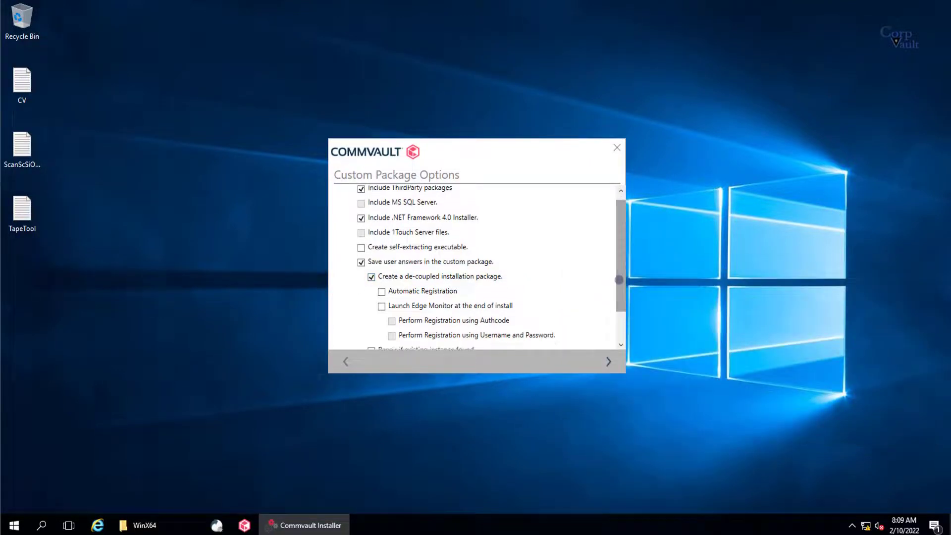
{"action": "left_click_drag", "start_coordinate": [619, 280], "coordinate": [618, 286]}
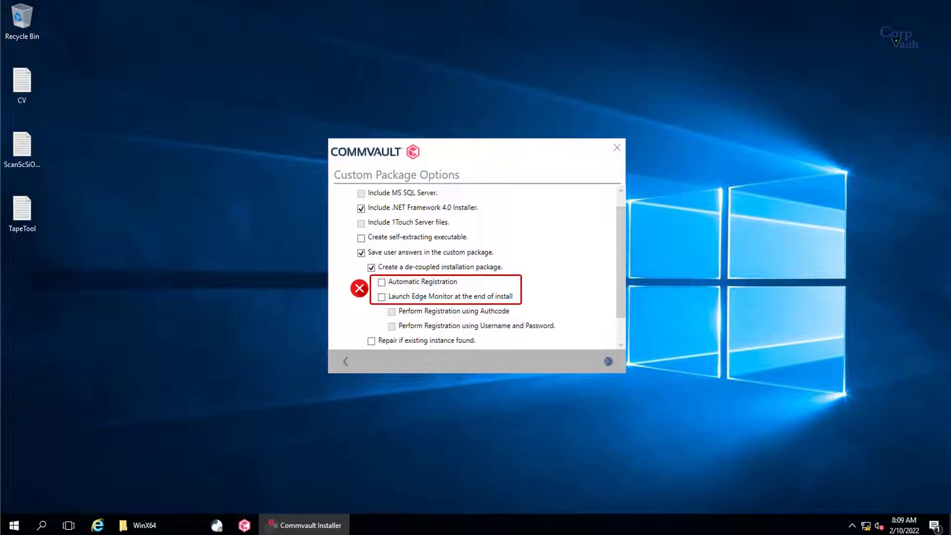
{"action": "left_click", "coordinate": [607, 360]}
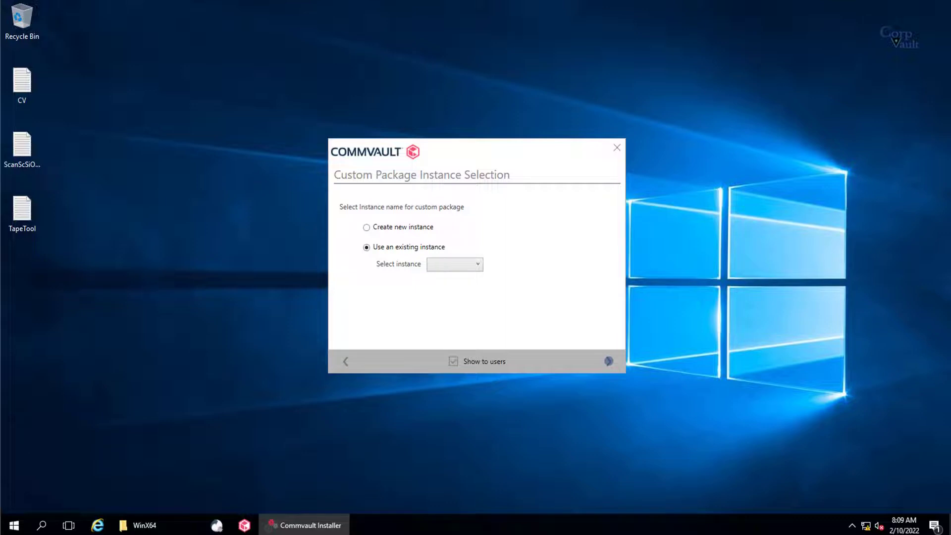
Step: Choose 'Use an existing instance' and select Instance001 from the instance dropdown
{"action": "left_click", "coordinate": [399, 229]}
{"action": "left_click", "coordinate": [402, 249]}
{"action": "left_click", "coordinate": [466, 264]}
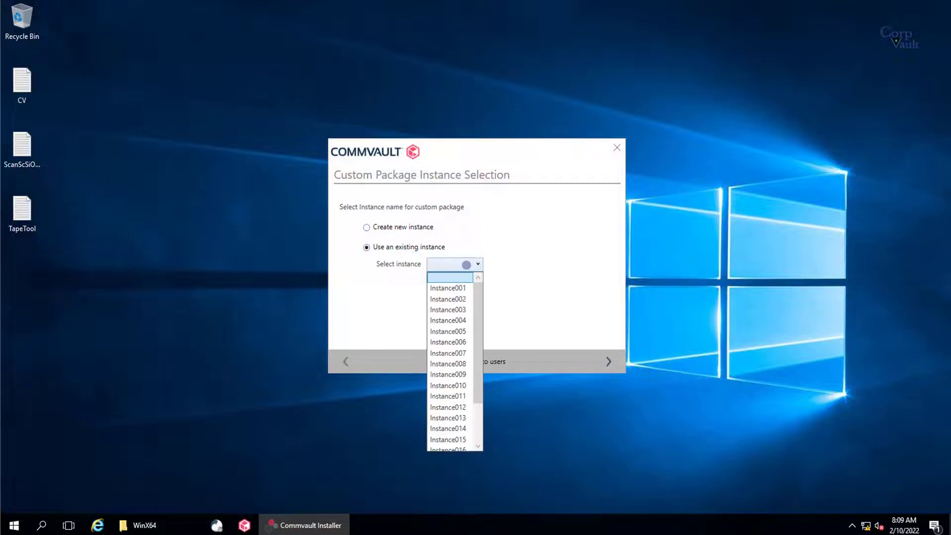
{"action": "left_click", "coordinate": [469, 288]}
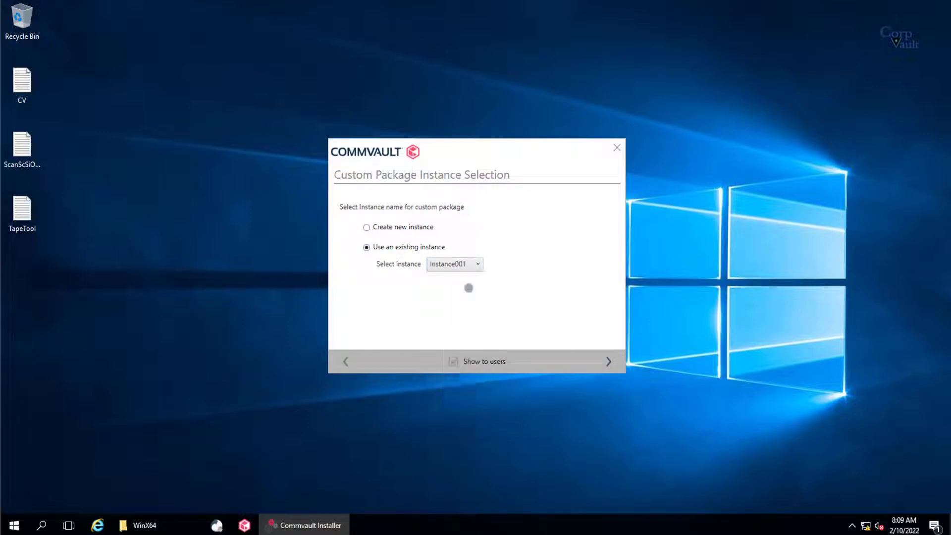
Step: Accept C:\Program Files\Commvault\ContentStore and its IndexCache folder, confirming Yes to the low-space warning
{"action": "left_click", "coordinate": [608, 360]}
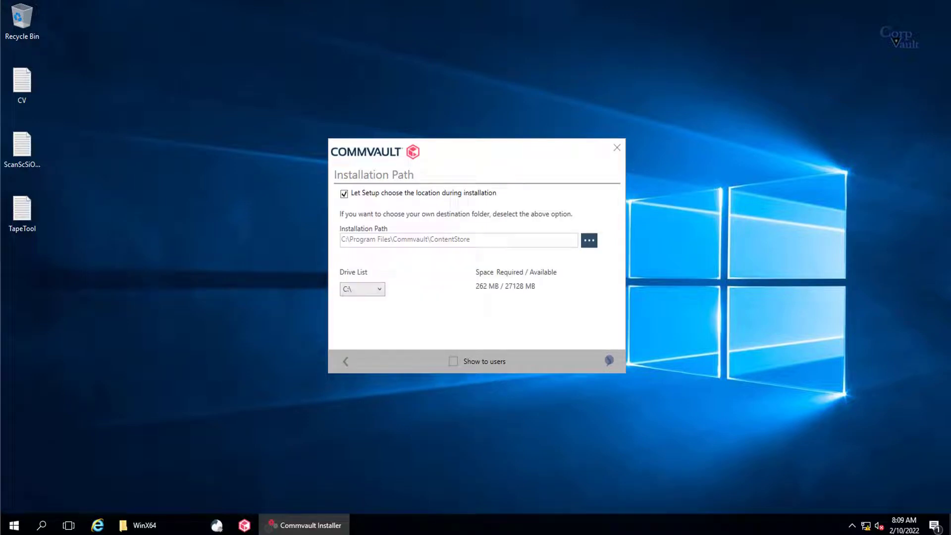
{"action": "left_click", "coordinate": [436, 194]}
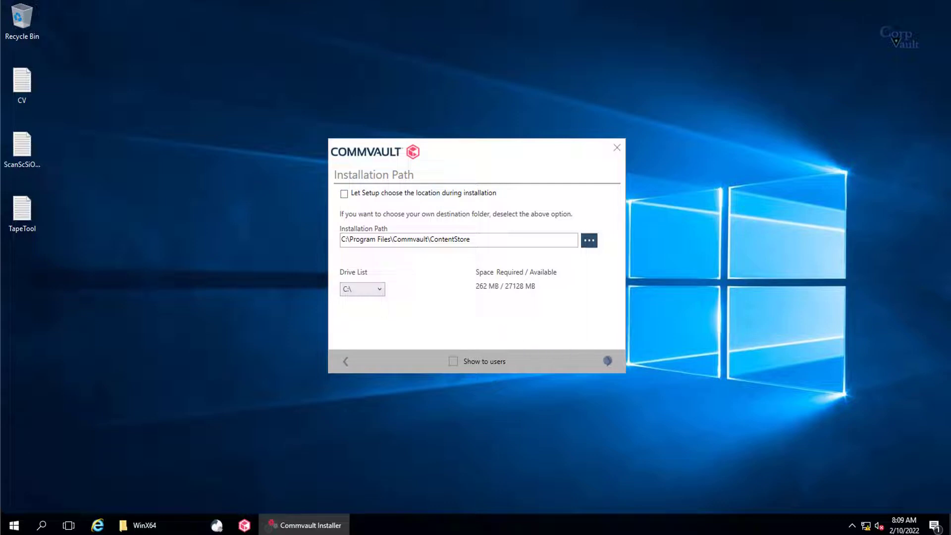
{"action": "left_click", "coordinate": [607, 360]}
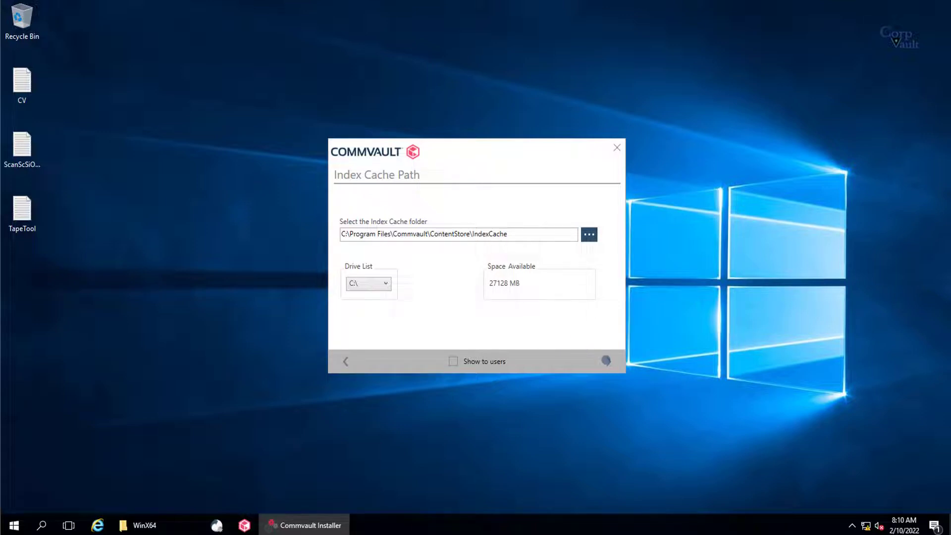
{"action": "left_click", "coordinate": [606, 360]}
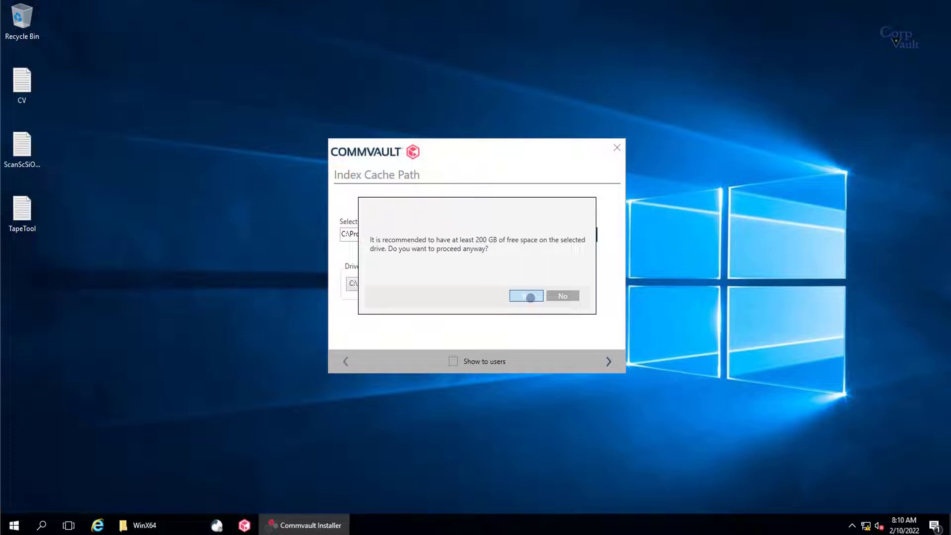
{"action": "left_click", "coordinate": [530, 297]}
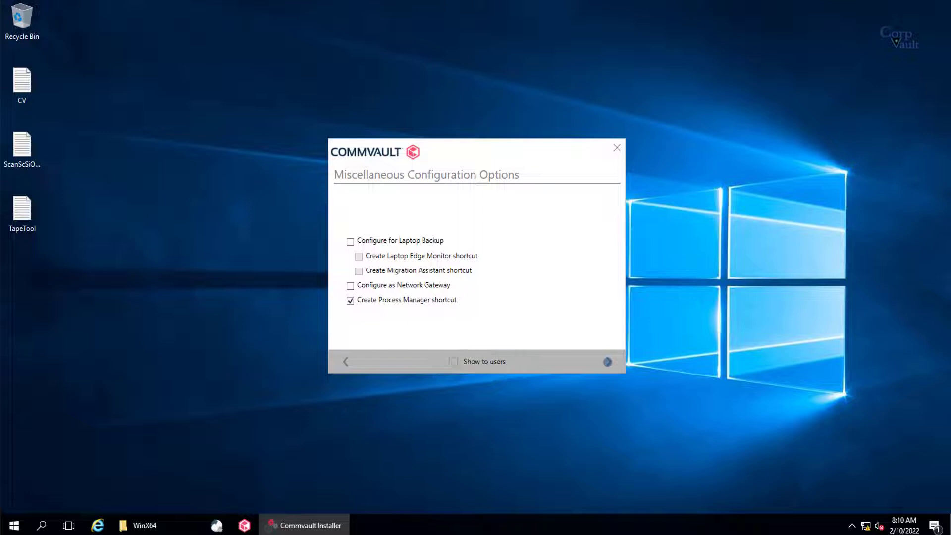
Step: Keep only the Process Manager shortcut option and build the custom package
{"action": "key", "text": "Return"}
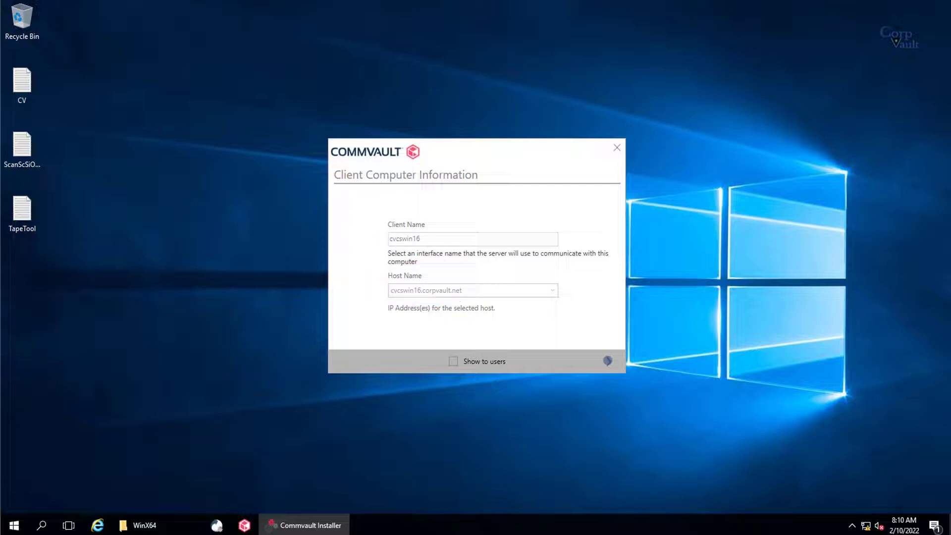
Step: Enter cvcswin16.corpvault.net as the CommServe hostname and connect to it
{"action": "left_click", "coordinate": [607, 360]}
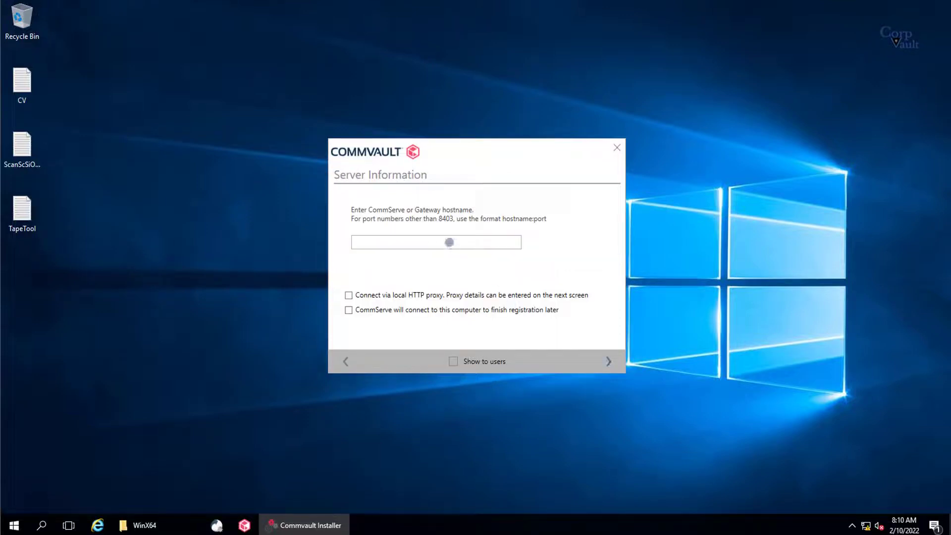
{"action": "type", "text": "cvcswin"}
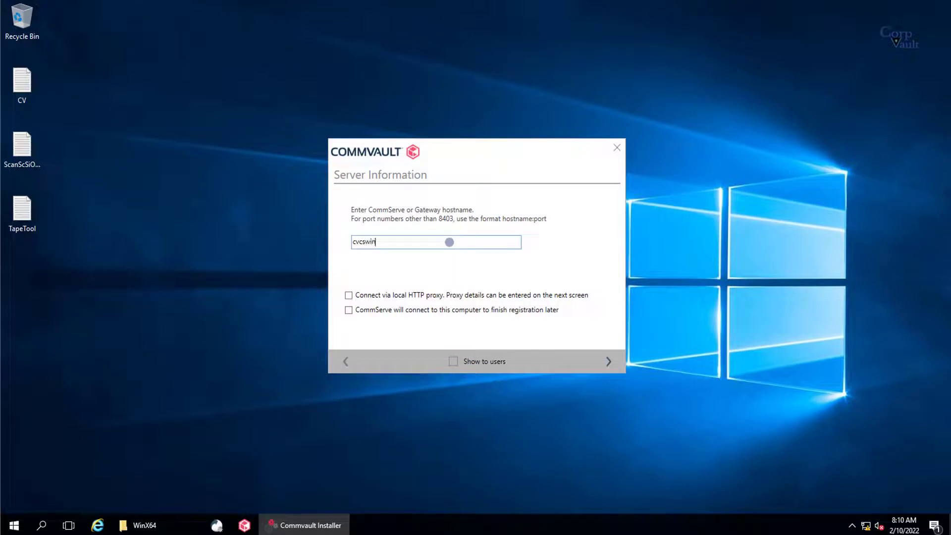
{"action": "type", "text": "16.corpvault.net"}
{"action": "left_click", "coordinate": [418, 242]}
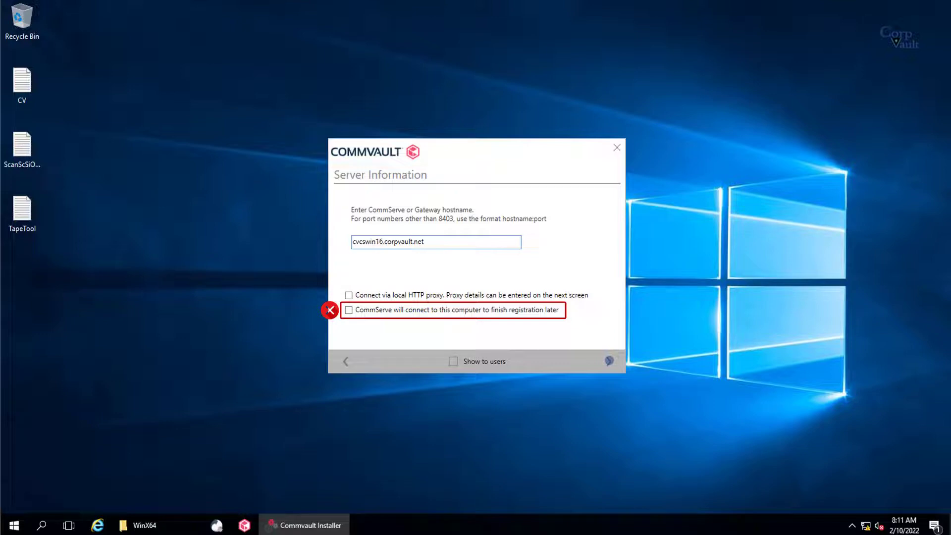
{"action": "key", "text": "Return"}
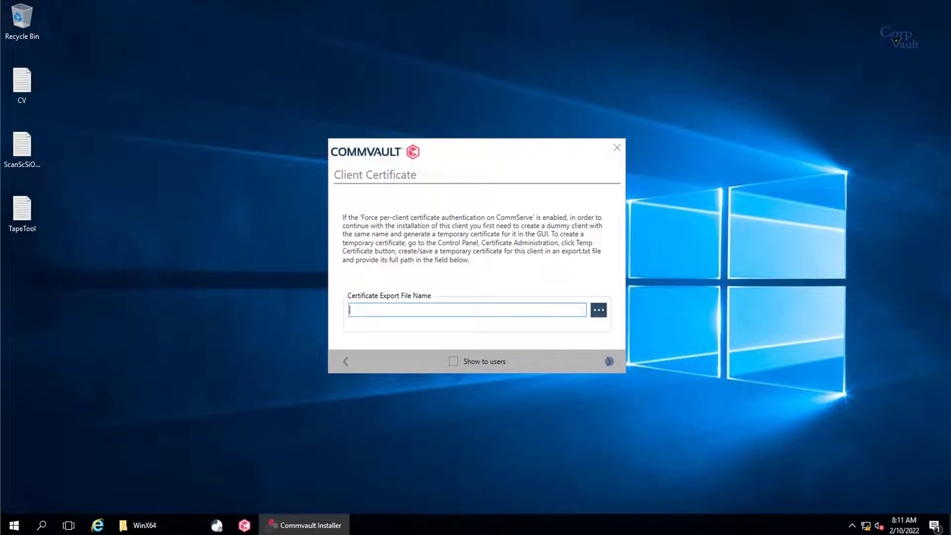
Step: Continue past the Client Certificate page, leaving the export file name empty
{"action": "key", "text": "Return"}
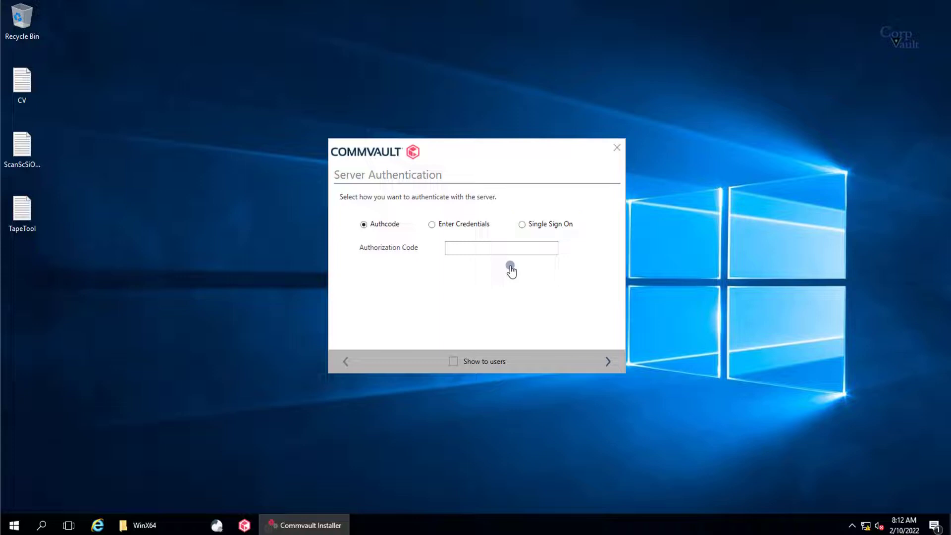
Step: Authenticate to the CommServe with the administrator username and password instead of an authcode
{"action": "left_click", "coordinate": [479, 225]}
{"action": "left_click", "coordinate": [479, 248]}
{"action": "type", "text": "Admin"}
{"action": "key", "text": "Tab"}
{"action": "type", "text": "***********"}
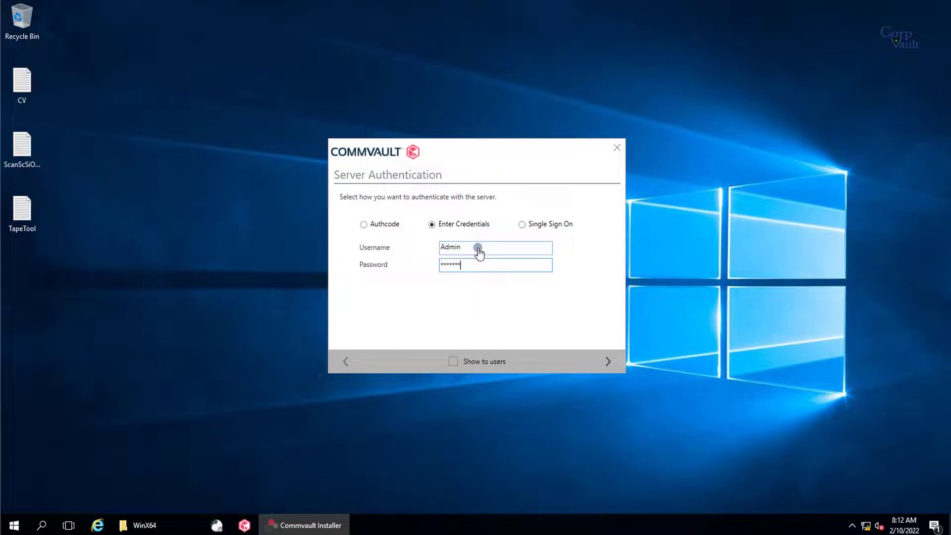
{"action": "left_click", "coordinate": [607, 361]}
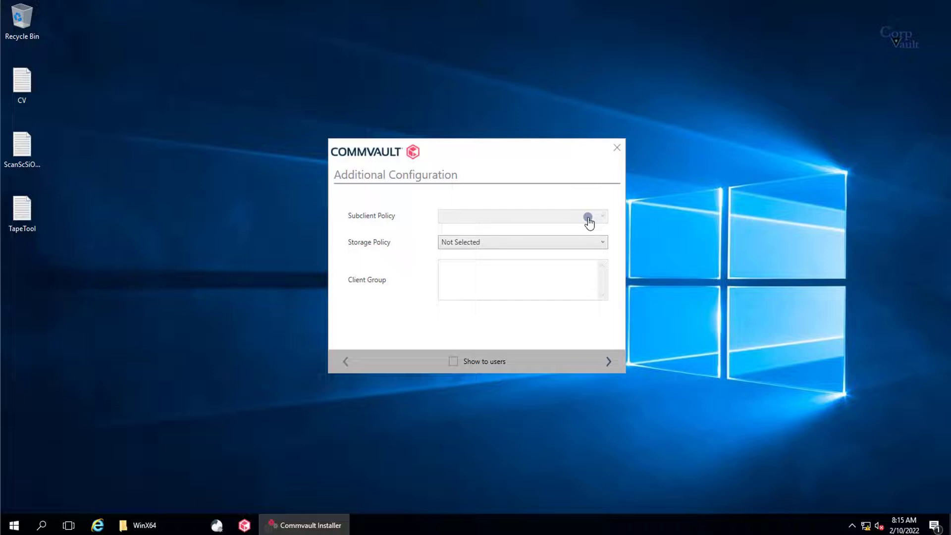
Step: Choose the GDDB_Gen_7D0C storage policy and build the custom package
{"action": "left_click", "coordinate": [566, 248]}
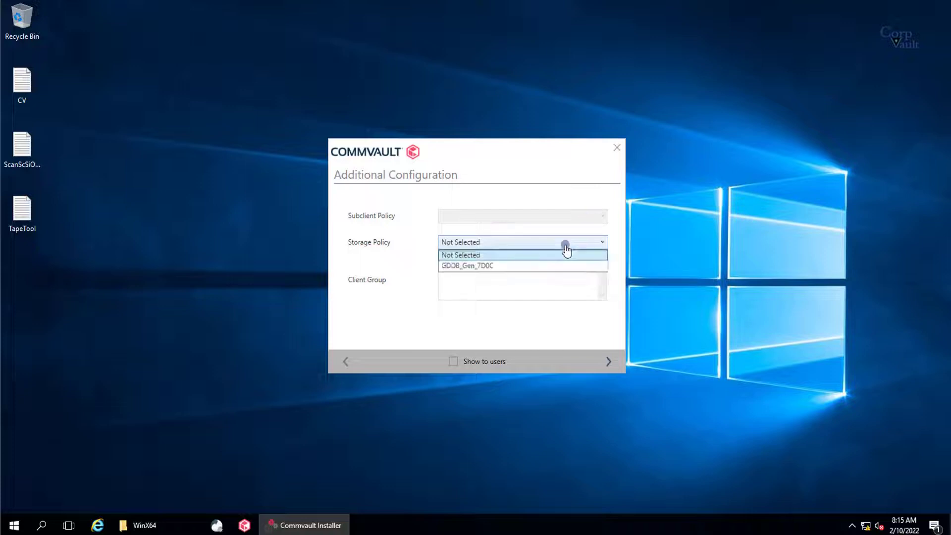
{"action": "left_click", "coordinate": [543, 268]}
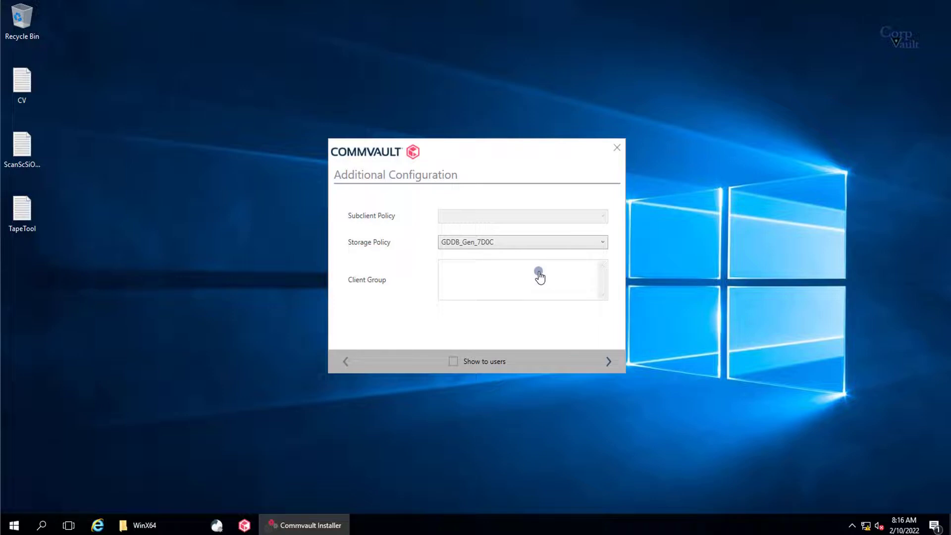
{"action": "left_click", "coordinate": [608, 362]}
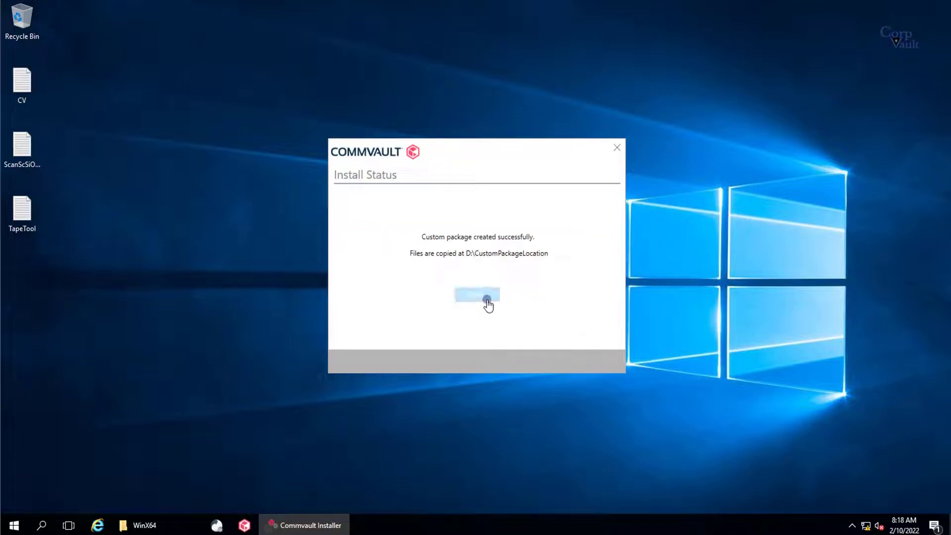
Step: Close the installer and open D:\CustomPackageLocation\WinX64 in File Explorer
{"action": "left_click", "coordinate": [486, 299]}
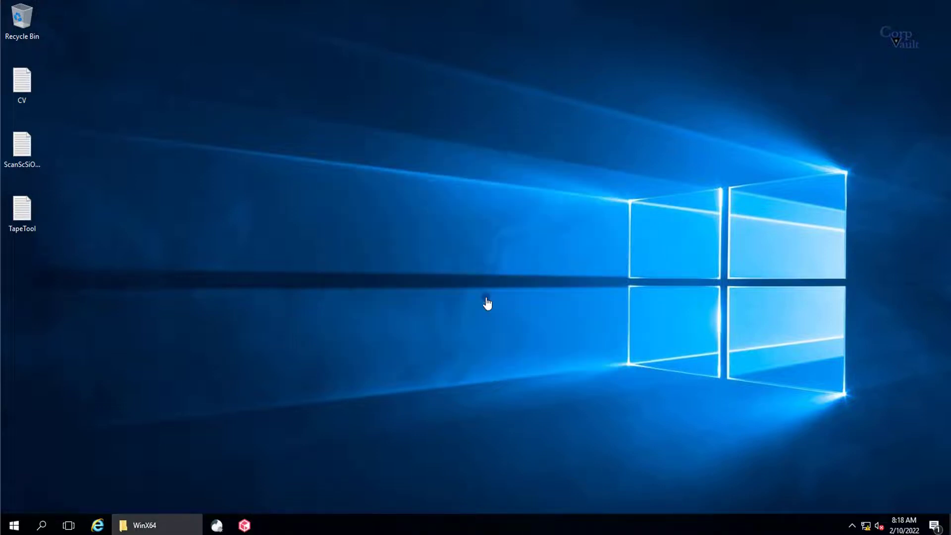
{"action": "left_click", "coordinate": [176, 517]}
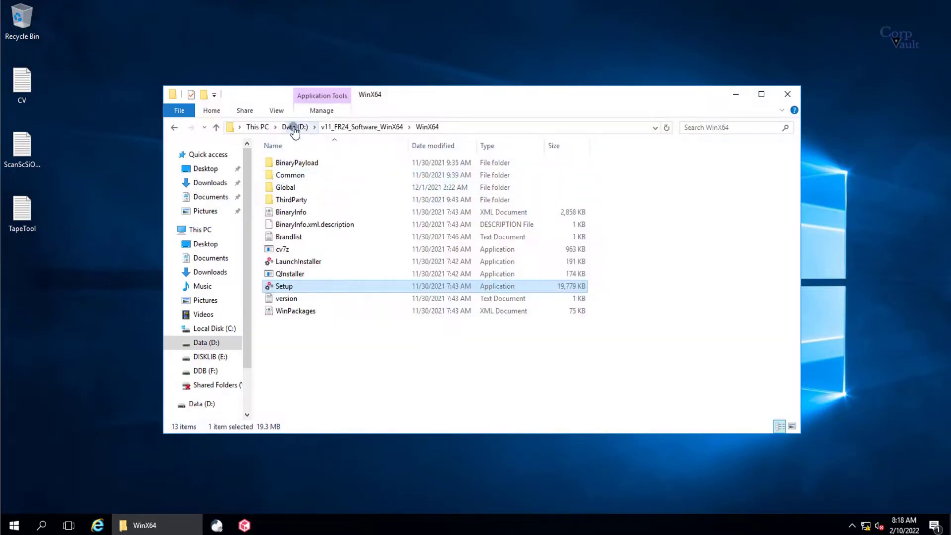
{"action": "left_click", "coordinate": [293, 127]}
{"action": "double_click", "coordinate": [308, 166]}
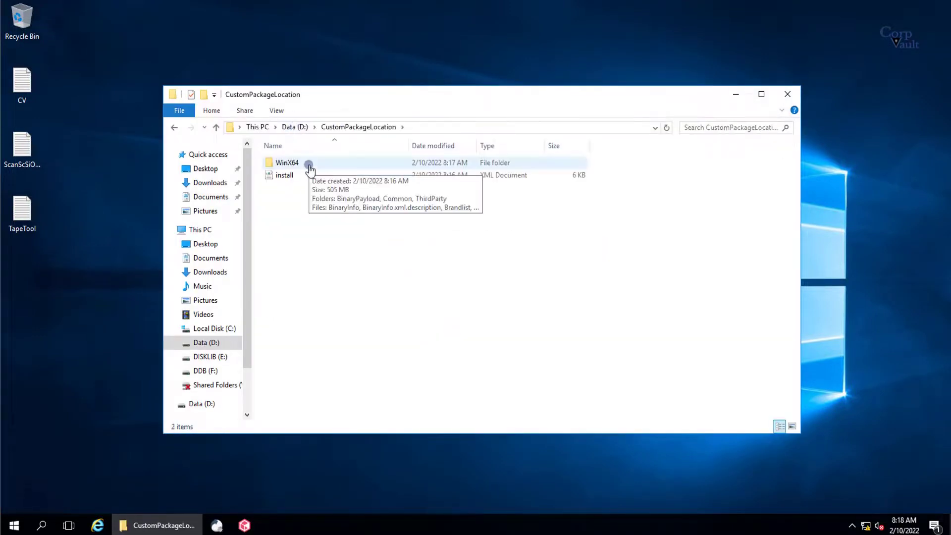
{"action": "double_click", "coordinate": [283, 164]}
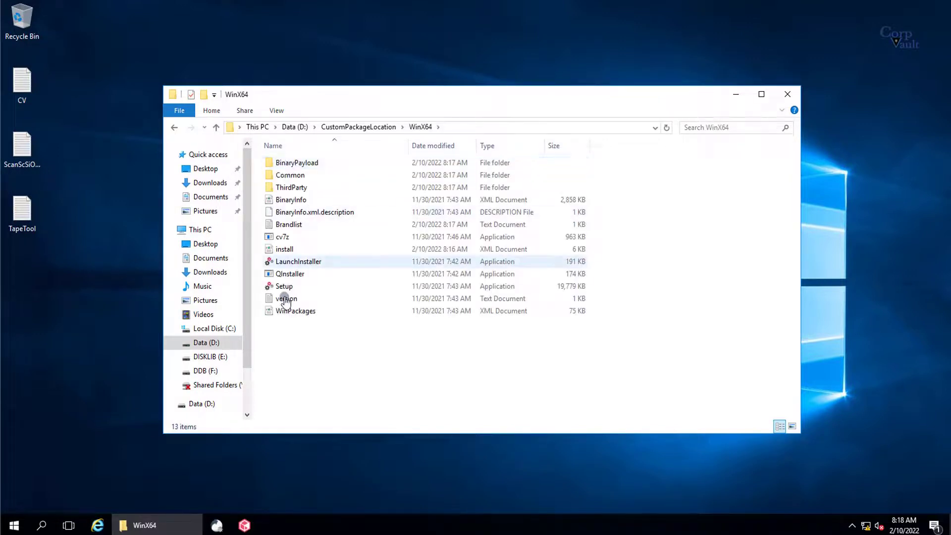
Step: Read the version file in Notepad, confirming version 11.80.240.0
{"action": "left_click", "coordinate": [284, 299]}
{"action": "double_click", "coordinate": [284, 299]}
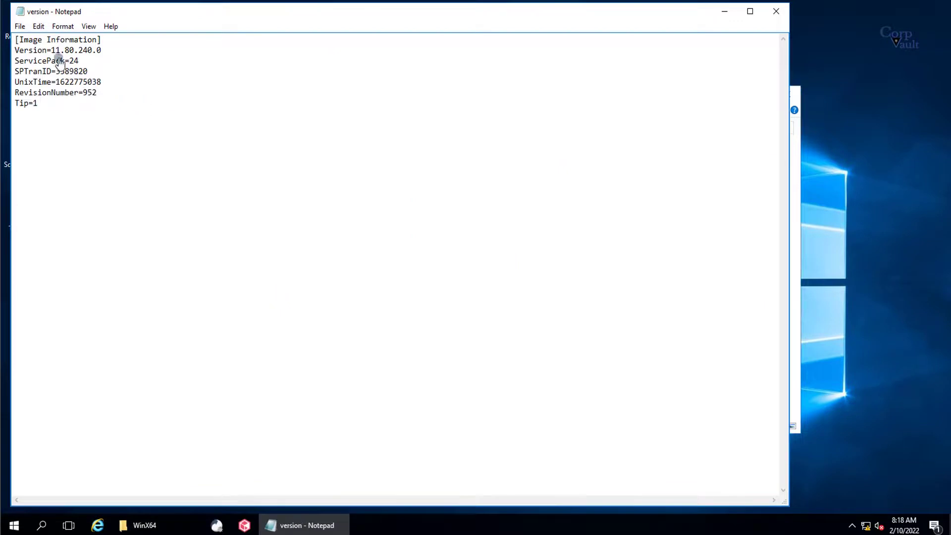
{"action": "left_click_drag", "start_coordinate": [51, 50], "coordinate": [101, 51]}
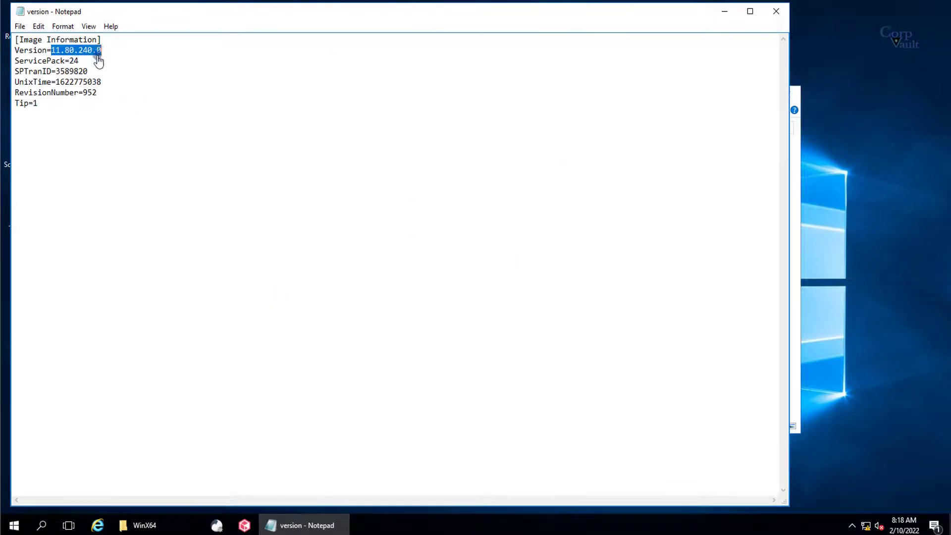
{"action": "left_click", "coordinate": [93, 60]}
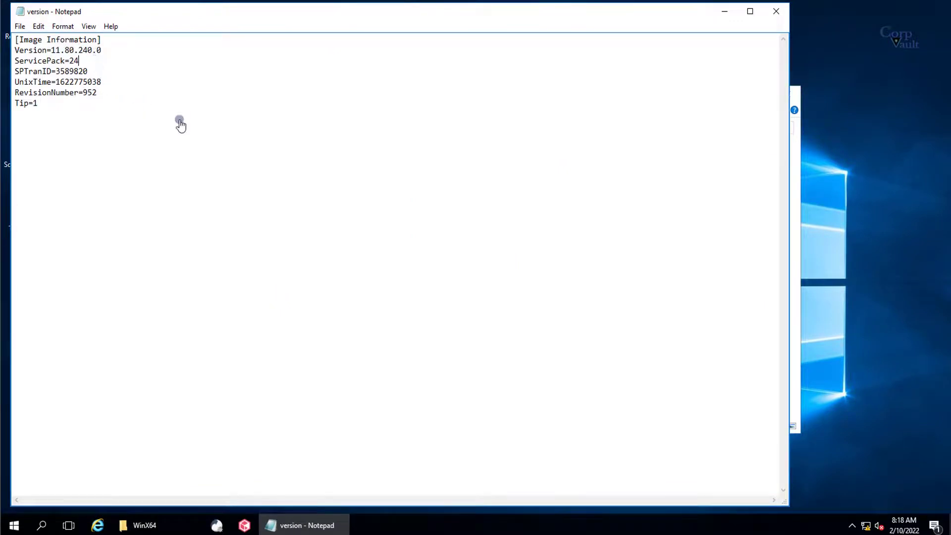
{"action": "left_click", "coordinate": [776, 11]}
Step: Browse the BinaryPayload archives, including MediaAgentCore, VSSProvider and WindowsFileSystemiDataAgentCore
{"action": "double_click", "coordinate": [285, 164]}
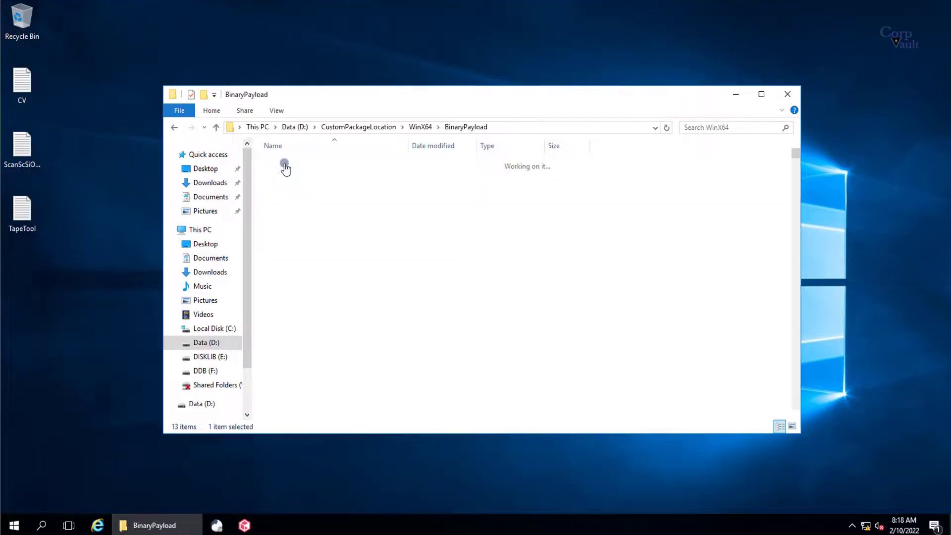
{"action": "left_click", "coordinate": [276, 213]}
{"action": "scroll", "coordinate": [276, 213], "scroll_direction": "down", "scroll_amount": 20}
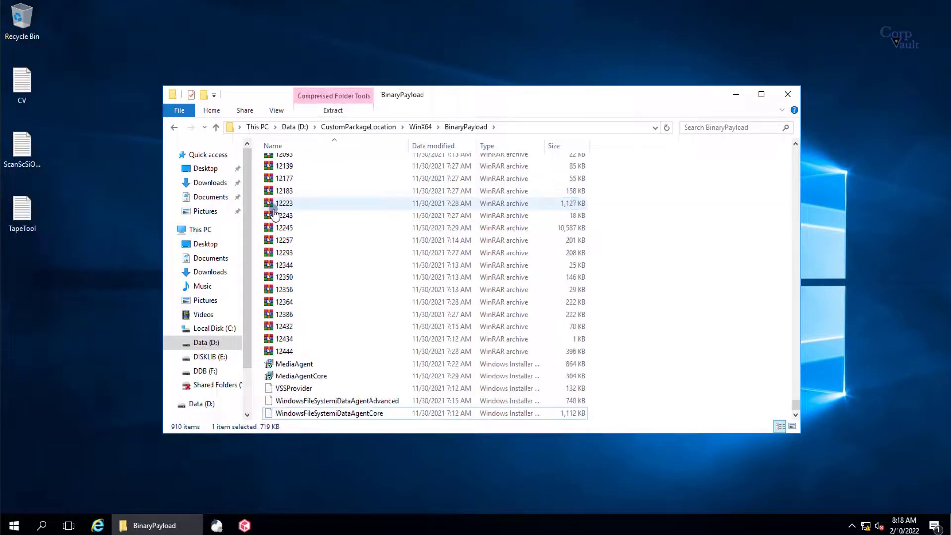
{"action": "left_click", "coordinate": [301, 376]}
{"action": "left_click", "coordinate": [302, 388]}
{"action": "left_click", "coordinate": [303, 401]}
{"action": "left_click", "coordinate": [302, 413]}
{"action": "scroll", "coordinate": [302, 416], "scroll_direction": "up", "scroll_amount": 20}
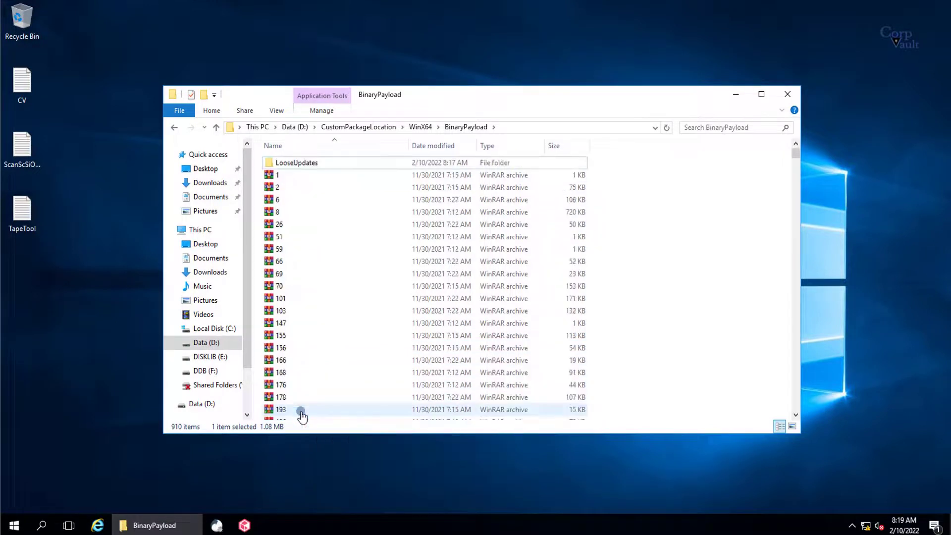
Step: Inspect the LooseUpdates folder, then return to the WinX64 folder
{"action": "double_click", "coordinate": [297, 163]}
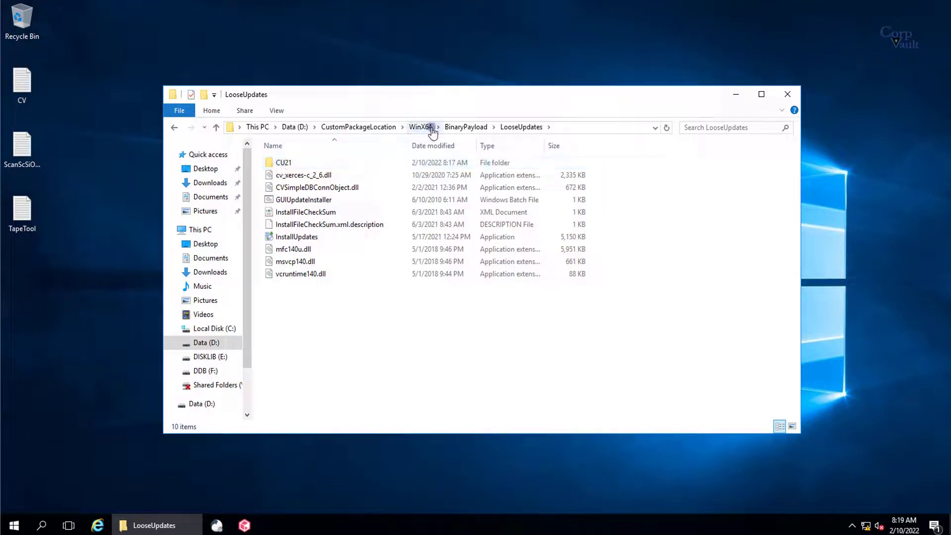
{"action": "left_click", "coordinate": [371, 129]}
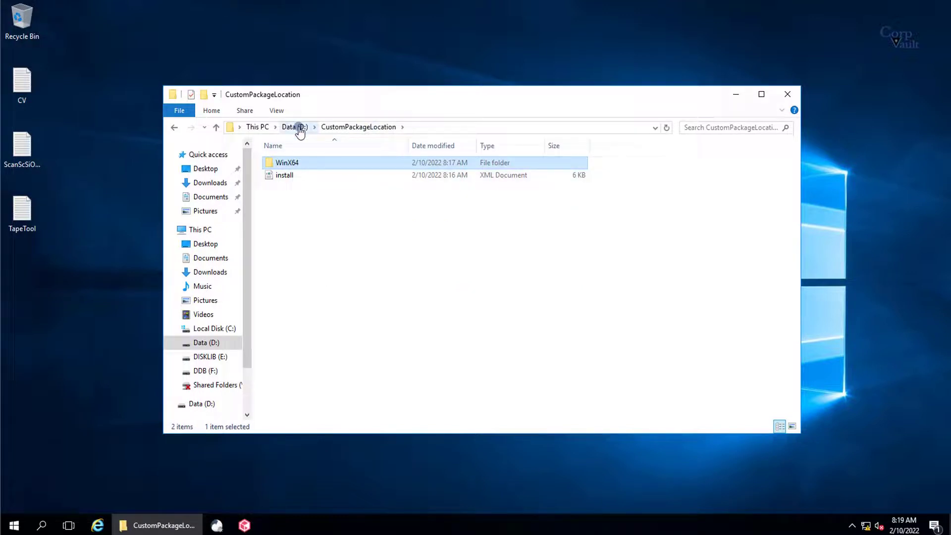
{"action": "double_click", "coordinate": [282, 163]}
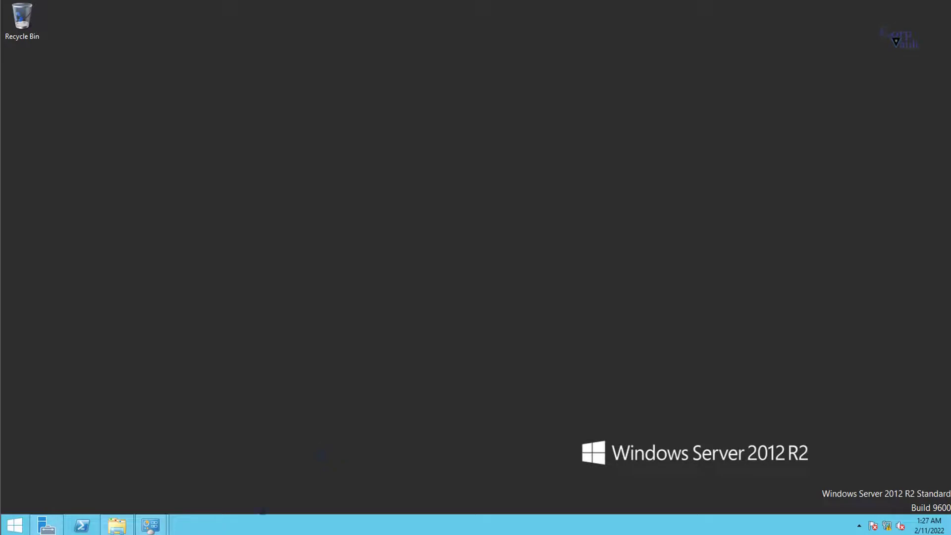
Step: Set the taskbar buttons to Never combine
{"action": "right_click", "coordinate": [238, 520]}
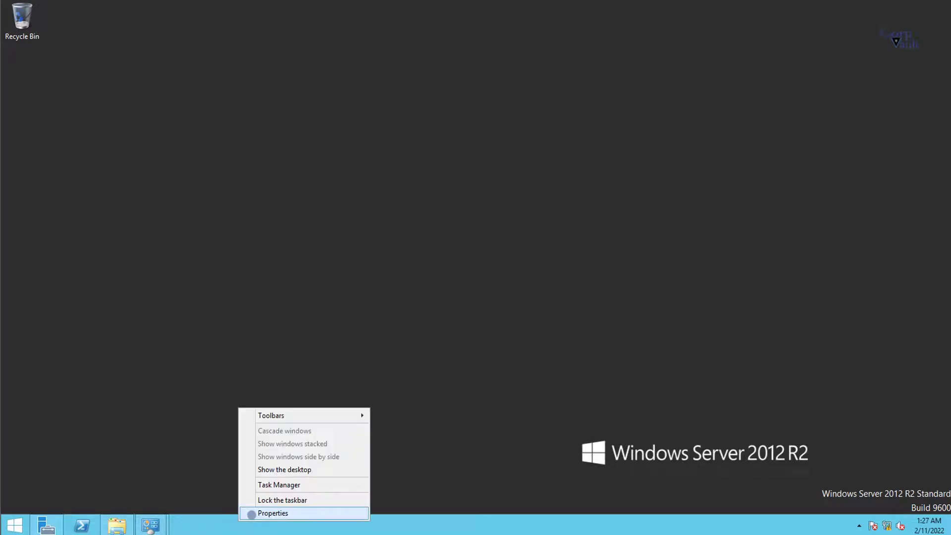
{"action": "left_click", "coordinate": [272, 513]}
{"action": "left_click", "coordinate": [144, 310]}
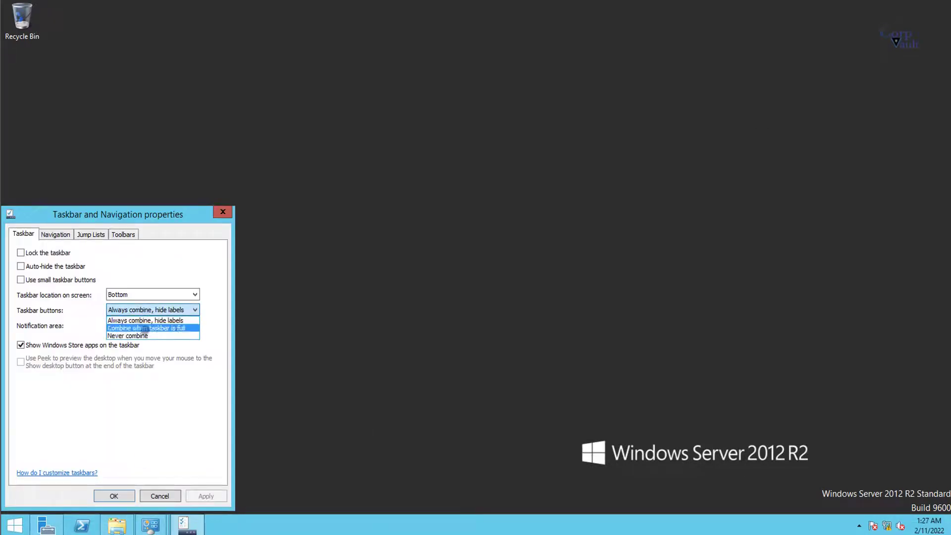
{"action": "left_click", "coordinate": [144, 336]}
{"action": "left_click", "coordinate": [123, 495]}
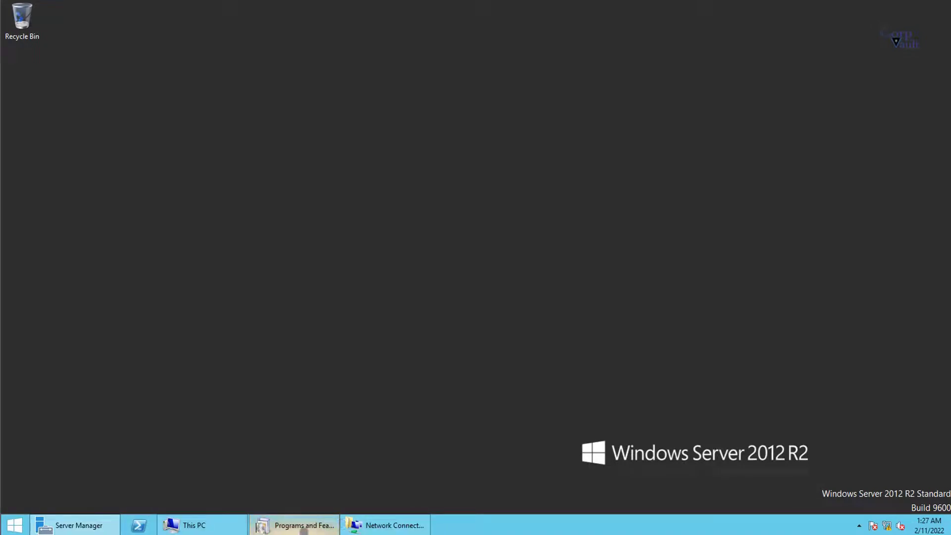
Step: Navigate to Z:\Commvault\CustomPackageLocation on the shared drive
{"action": "left_click", "coordinate": [205, 524]}
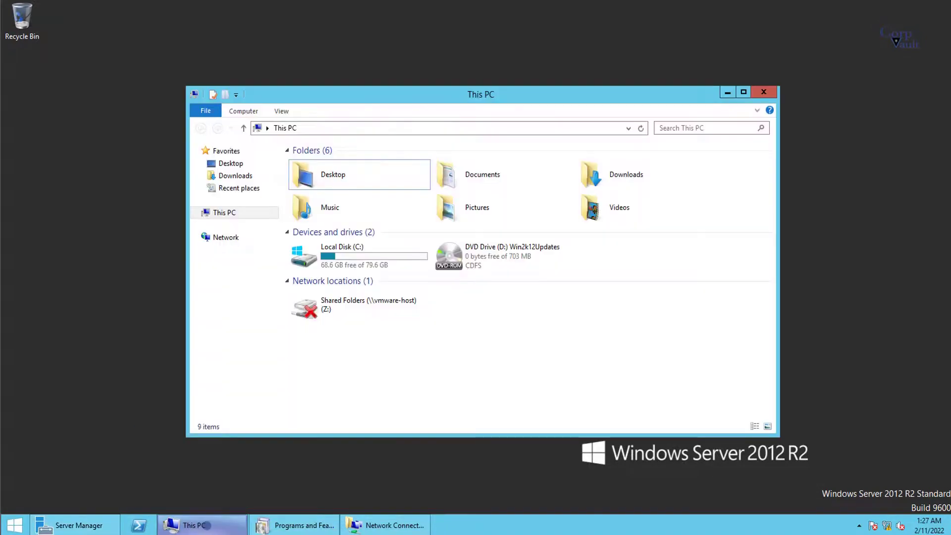
{"action": "left_click", "coordinate": [640, 128]}
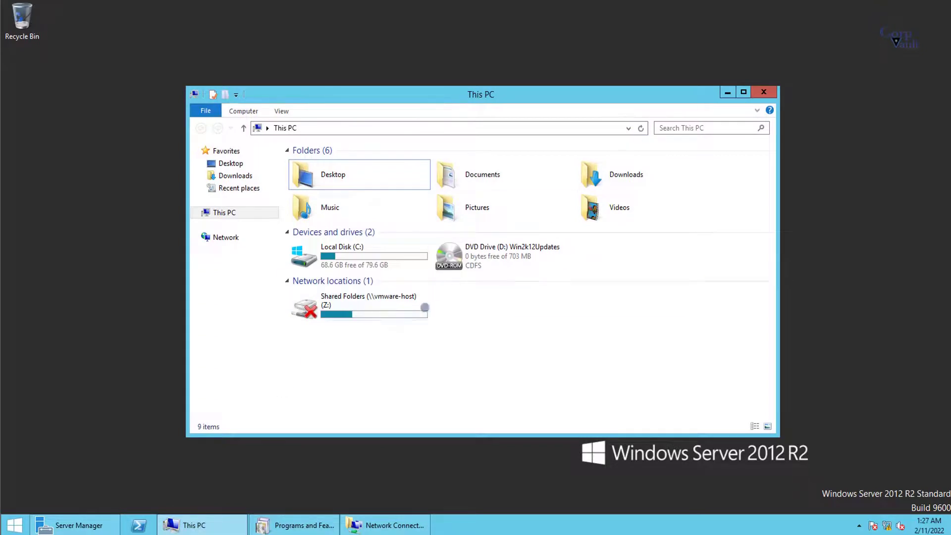
{"action": "double_click", "coordinate": [376, 303]}
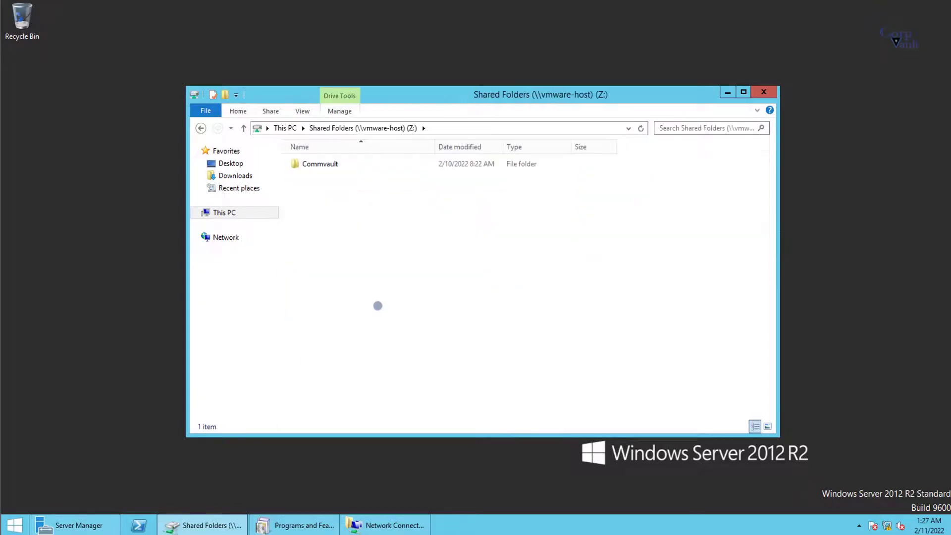
{"action": "double_click", "coordinate": [321, 164]}
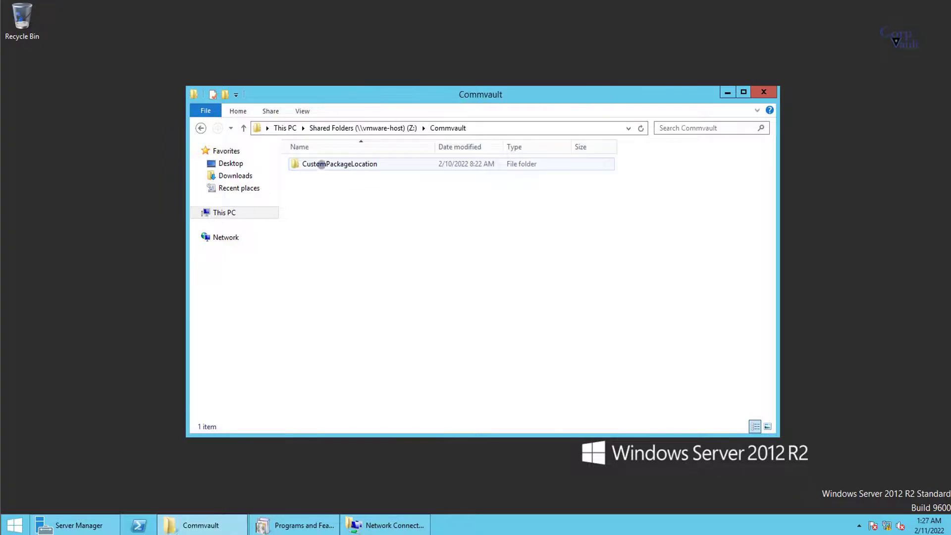
{"action": "double_click", "coordinate": [329, 164]}
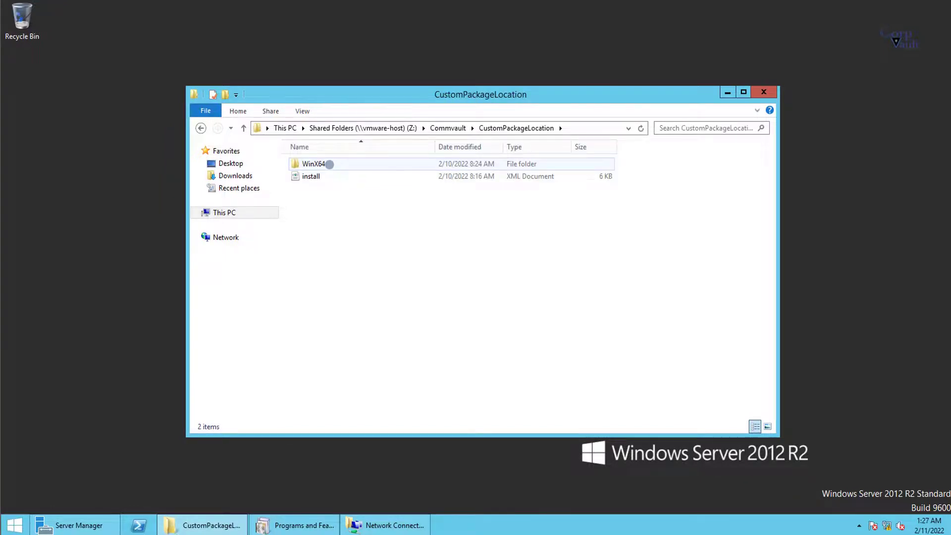
Step: Open the shared WinX64 folder and check its version file in Notepad
{"action": "double_click", "coordinate": [334, 164]}
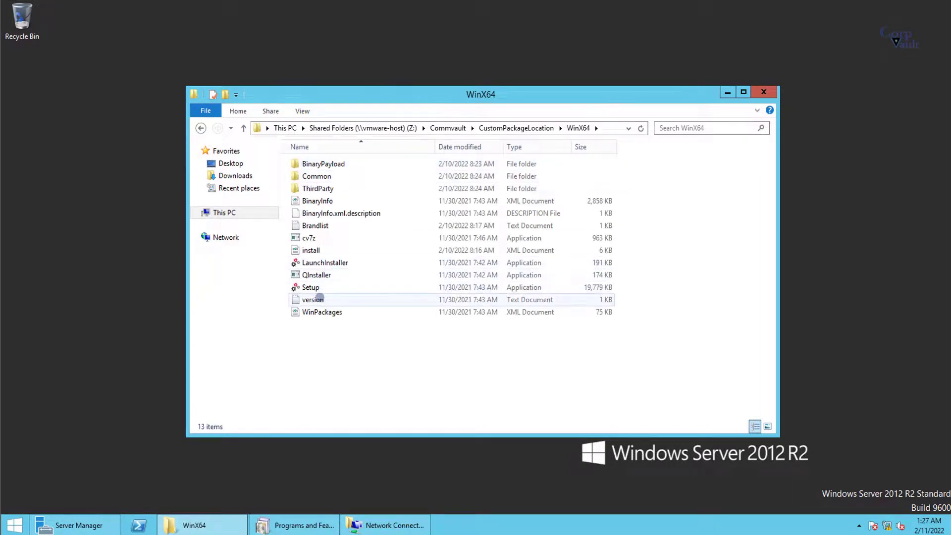
{"action": "double_click", "coordinate": [320, 300]}
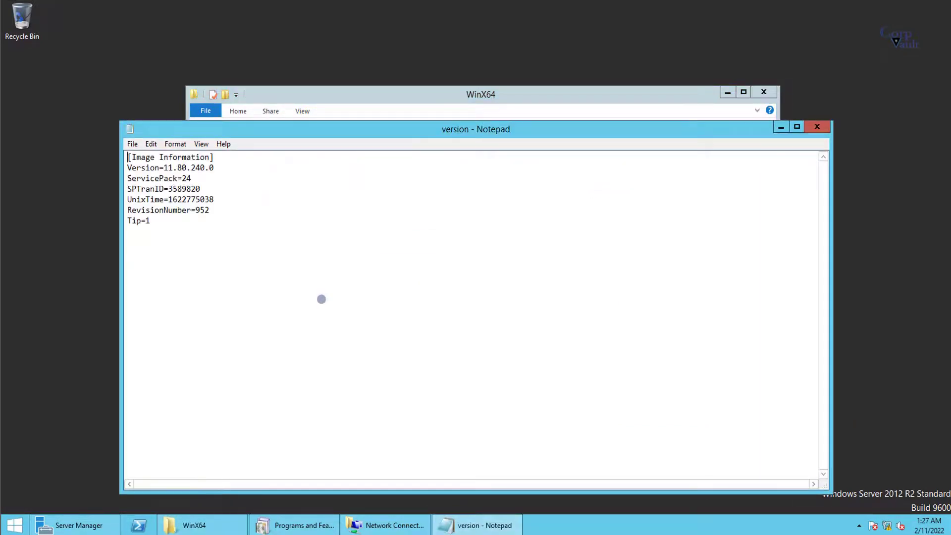
{"action": "left_click", "coordinate": [816, 127]}
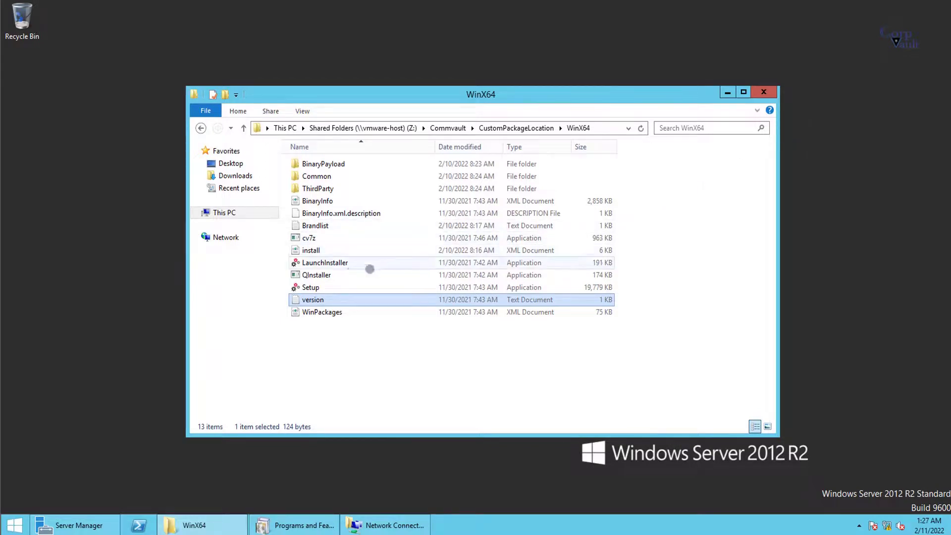
Step: Open the install XML file with Internet Explorer
{"action": "left_click", "coordinate": [316, 249]}
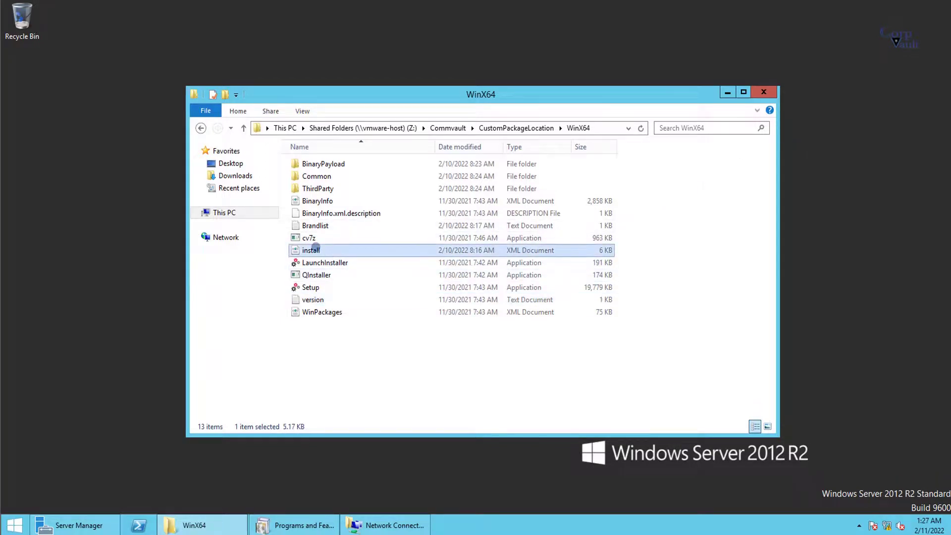
{"action": "right_click", "coordinate": [316, 249]}
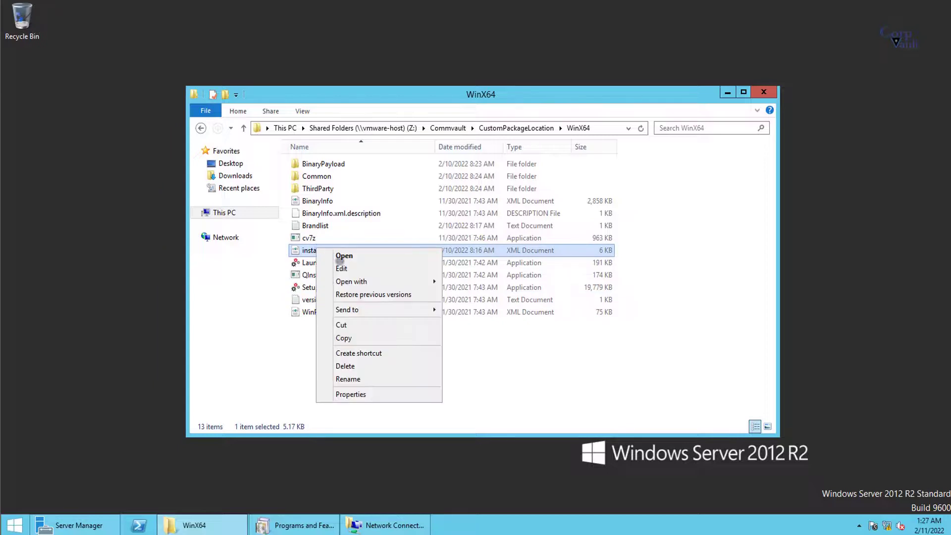
{"action": "mouse_move", "coordinate": [360, 281]}
{"action": "left_click", "coordinate": [475, 281]}
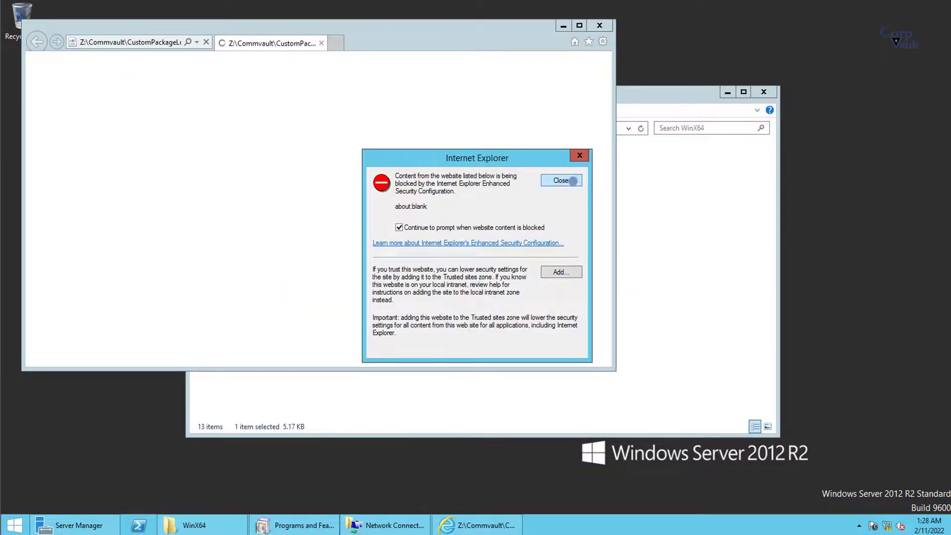
Step: Dismiss the security notice, decline recommended IE settings, maximize, and scroll through install.xml
{"action": "left_click", "coordinate": [570, 181]}
{"action": "left_click", "coordinate": [305, 230]}
{"action": "left_click", "coordinate": [384, 277]}
{"action": "left_click", "coordinate": [579, 25]}
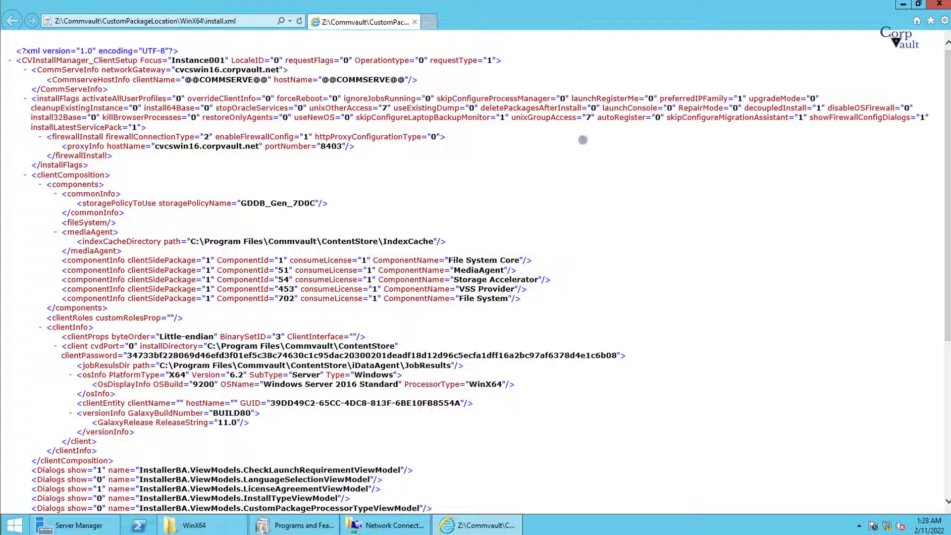
{"action": "scroll", "coordinate": [582, 141], "scroll_direction": "down", "scroll_amount": 5}
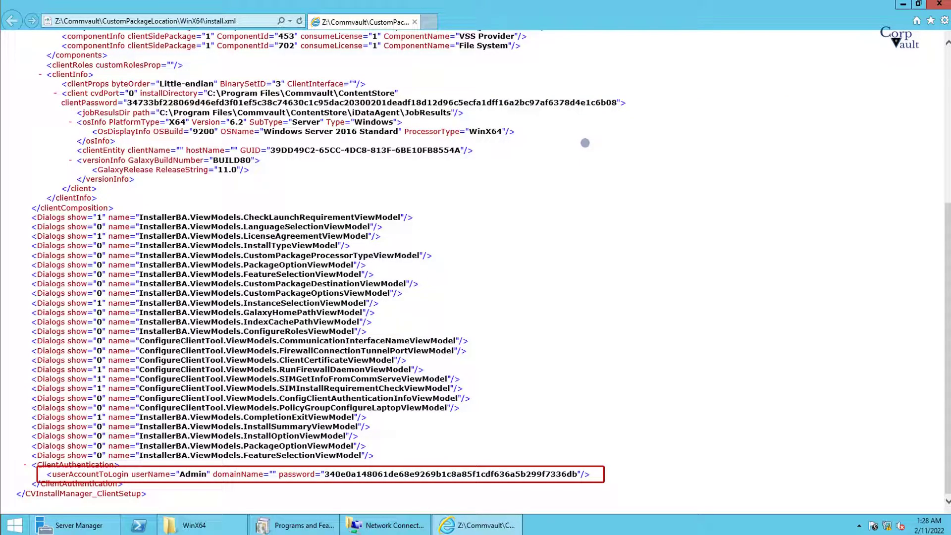
{"action": "scroll", "coordinate": [585, 141], "scroll_direction": "up", "scroll_amount": 5}
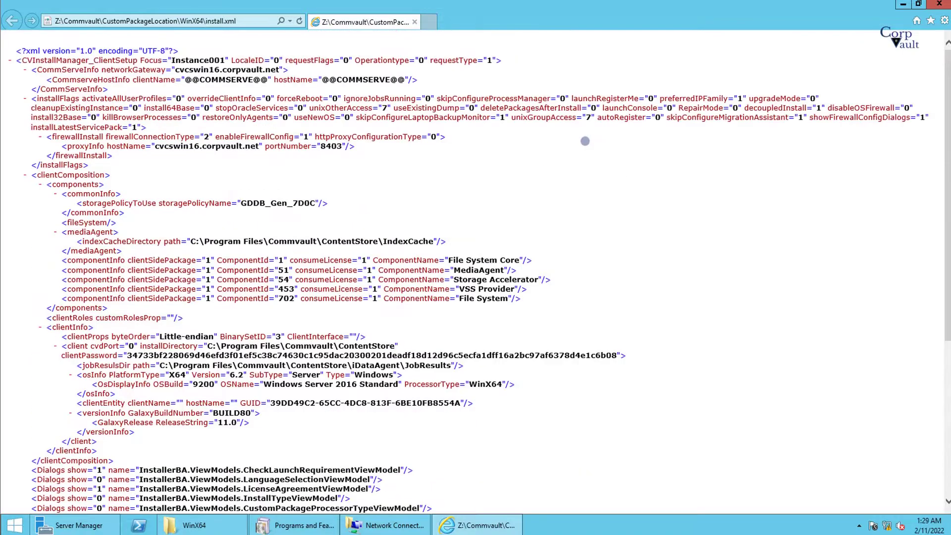
Step: Close install.xml, run Setup as administrator, accept the license and start installing
{"action": "left_click", "coordinate": [934, 4]}
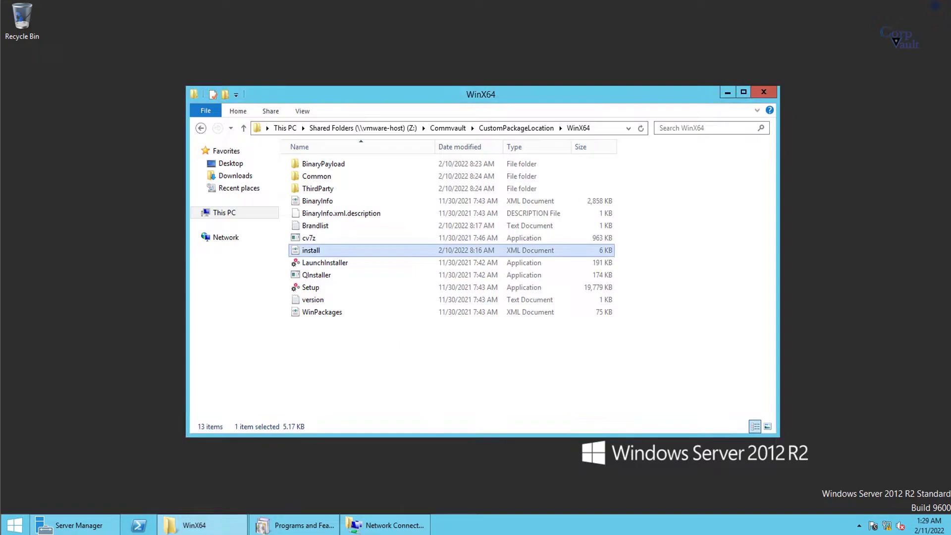
{"action": "right_click", "coordinate": [317, 288]}
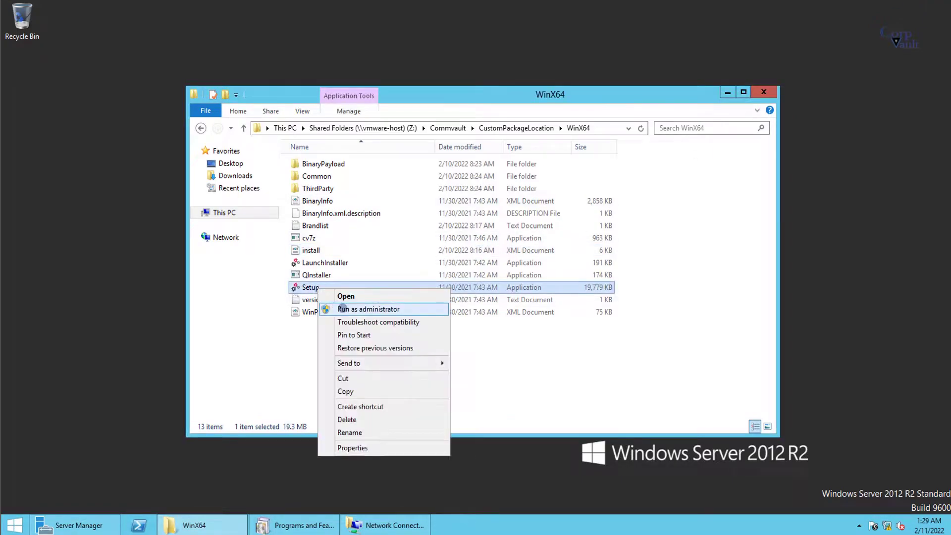
{"action": "left_click", "coordinate": [342, 308]}
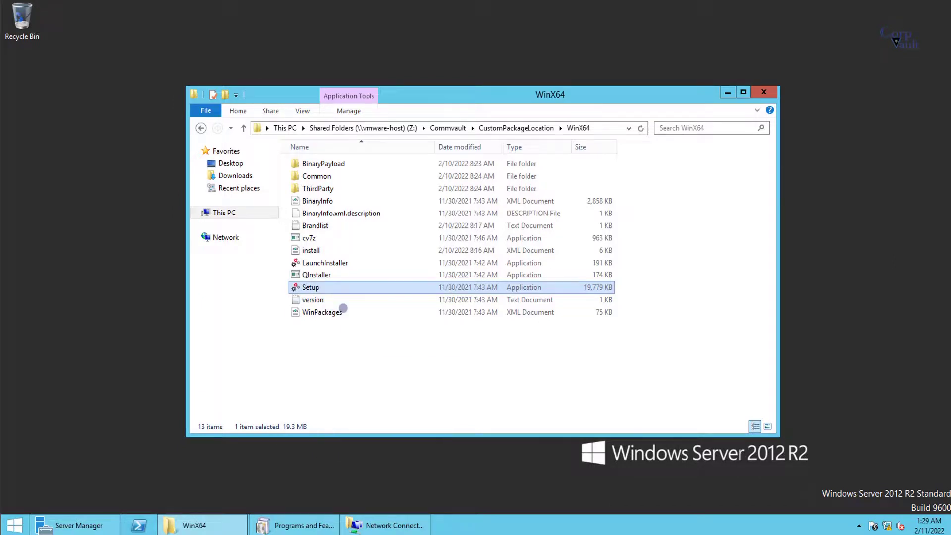
{"action": "left_click", "coordinate": [725, 92]}
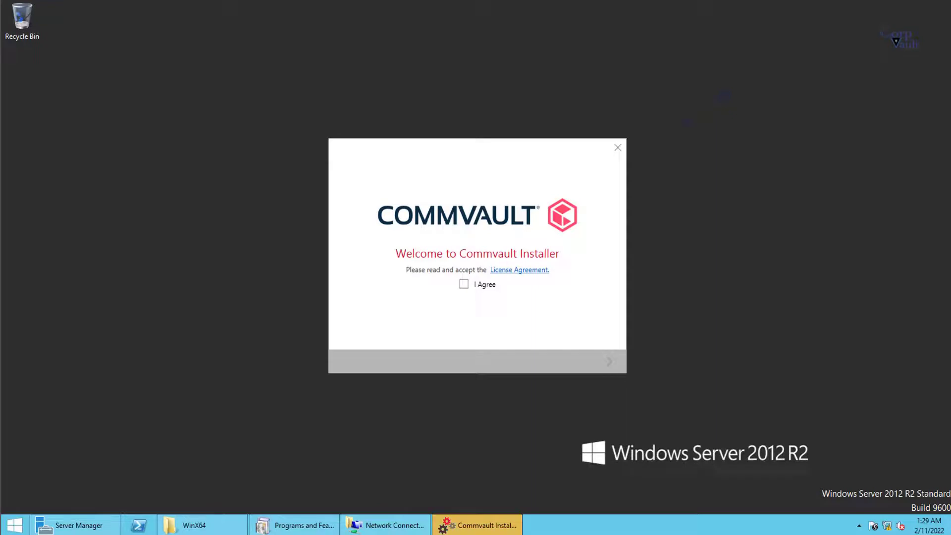
{"action": "left_click", "coordinate": [464, 284]}
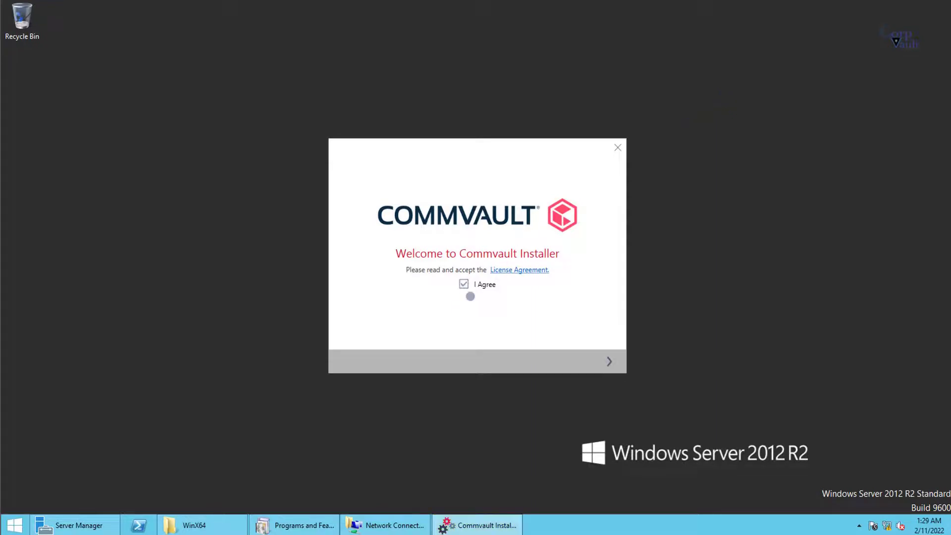
{"action": "left_click", "coordinate": [609, 361]}
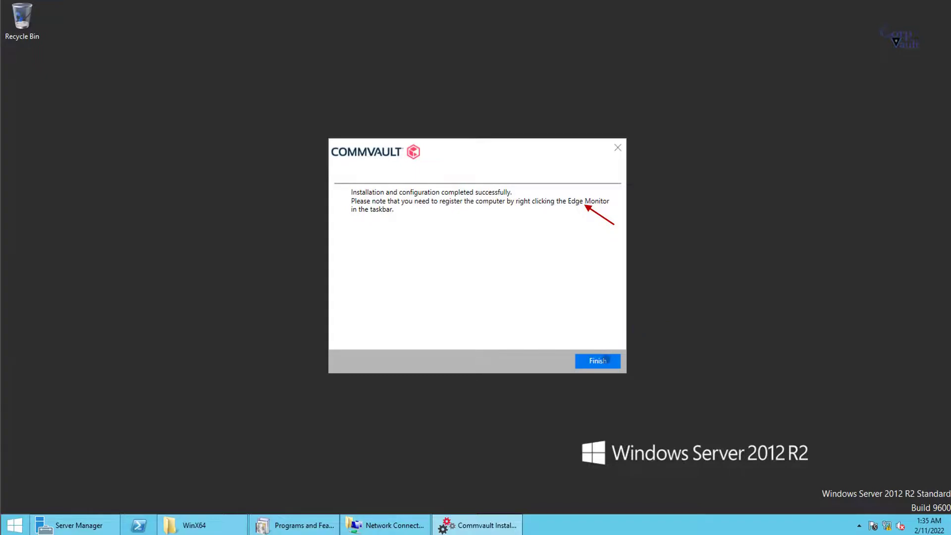
Step: Close the finished installer and refresh Programs and Features
{"action": "left_click", "coordinate": [605, 360]}
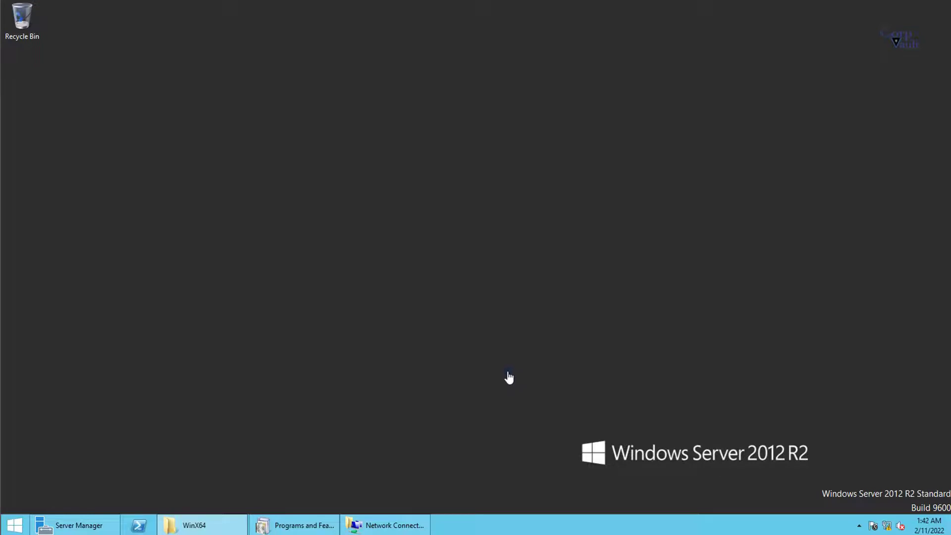
{"action": "left_click", "coordinate": [294, 523]}
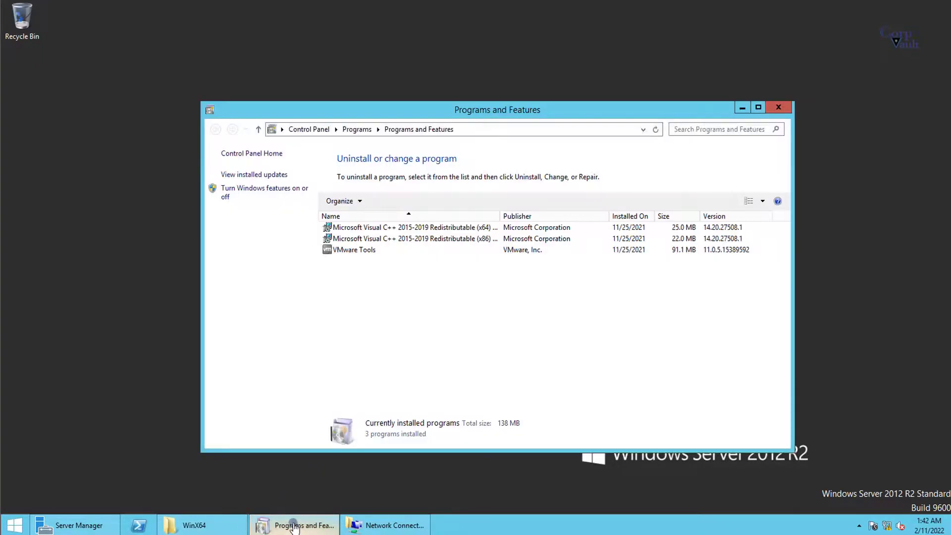
{"action": "left_click", "coordinate": [655, 130]}
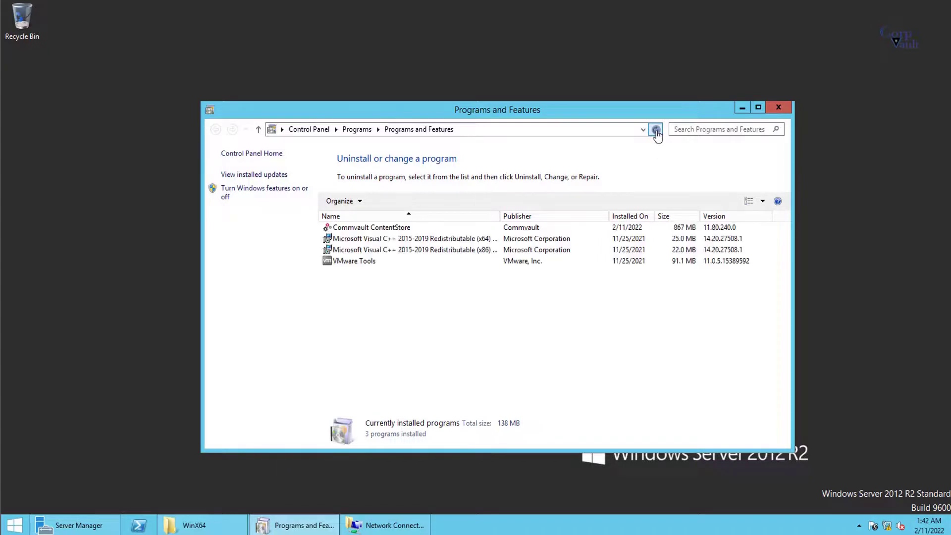
Step: Review Commvault ContentStore's uninstall package list, cancel without removing, and open the Start screen
{"action": "right_click", "coordinate": [377, 228]}
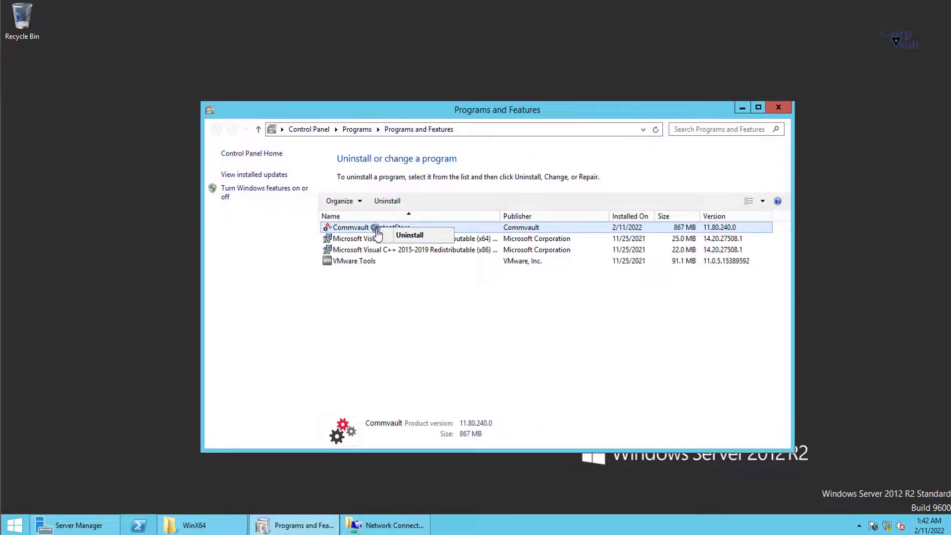
{"action": "left_click", "coordinate": [404, 237]}
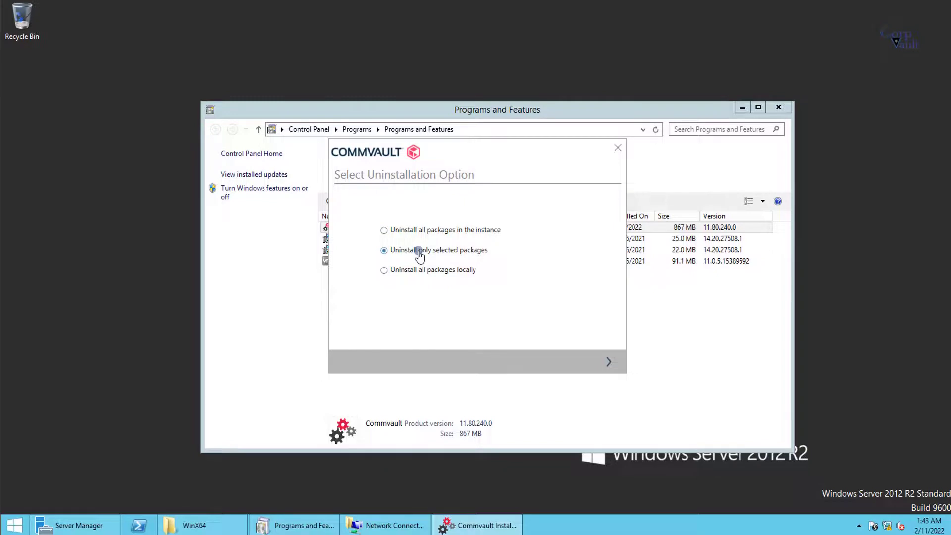
{"action": "left_click", "coordinate": [609, 362]}
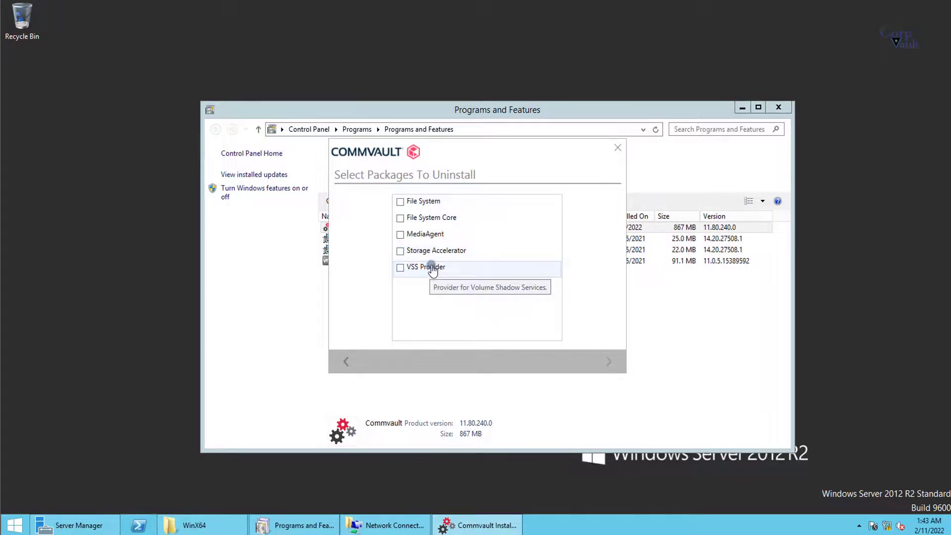
{"action": "left_click", "coordinate": [617, 148]}
{"action": "left_click", "coordinate": [779, 107]}
{"action": "left_click", "coordinate": [14, 525]}
Step: Review the Plugin, Processes, Services, Logging and Troubleshooting tabs of Commvault Process Manager
{"action": "left_click", "coordinate": [78, 505]}
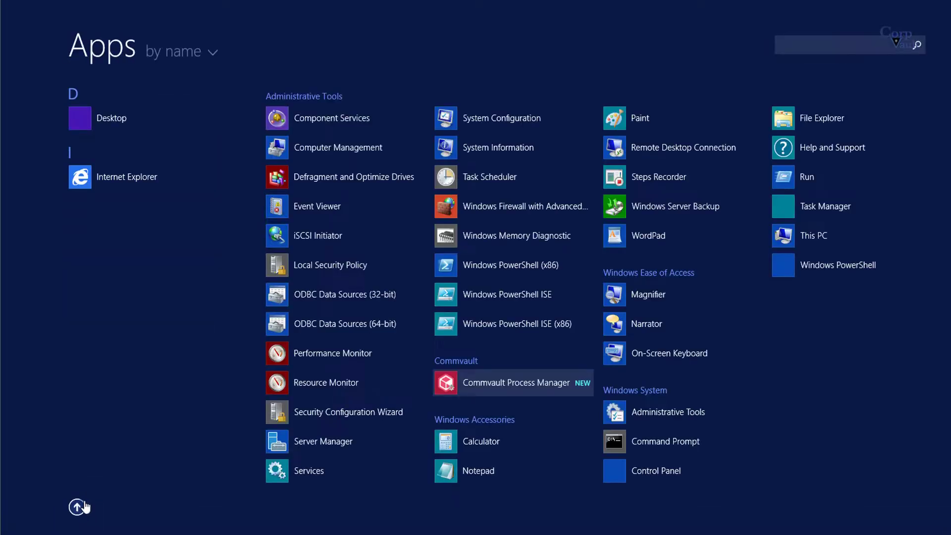
{"action": "left_click", "coordinate": [496, 388]}
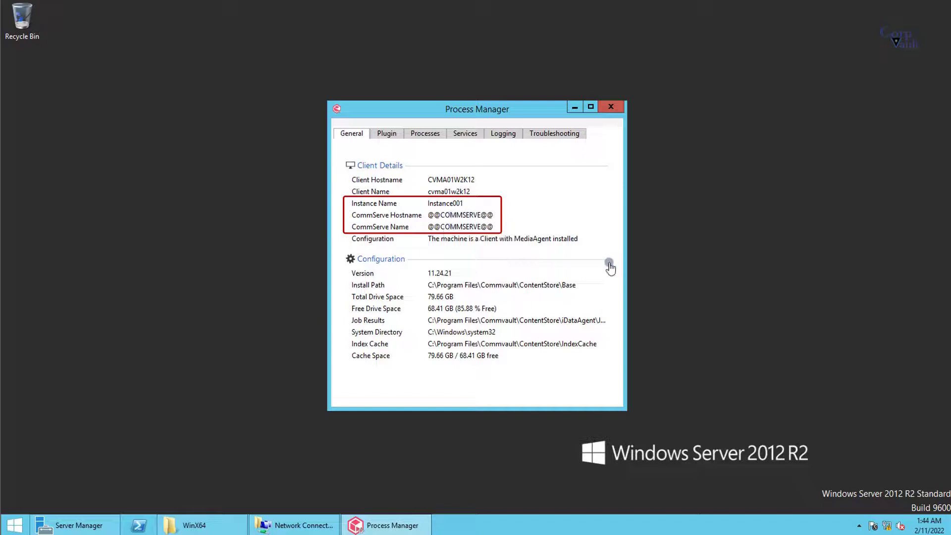
{"action": "left_click", "coordinate": [384, 137]}
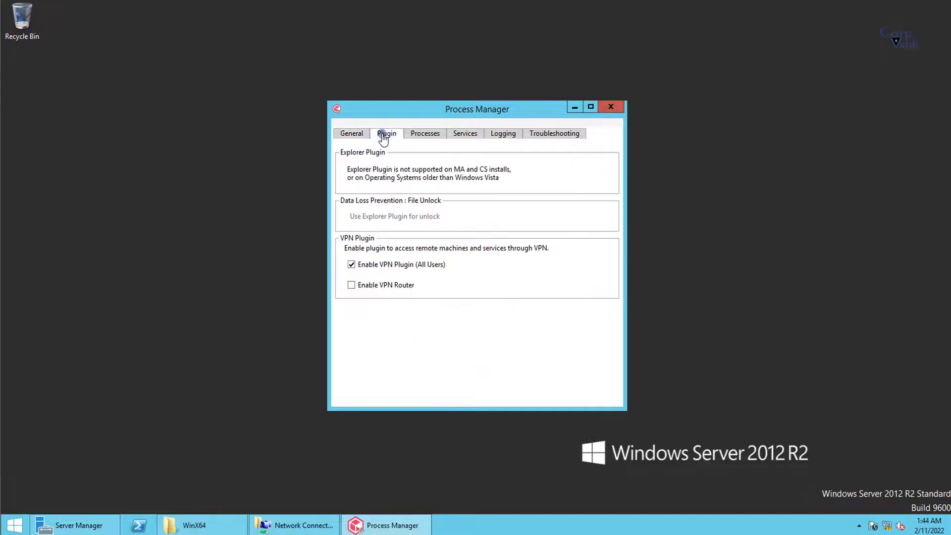
{"action": "left_click", "coordinate": [420, 139]}
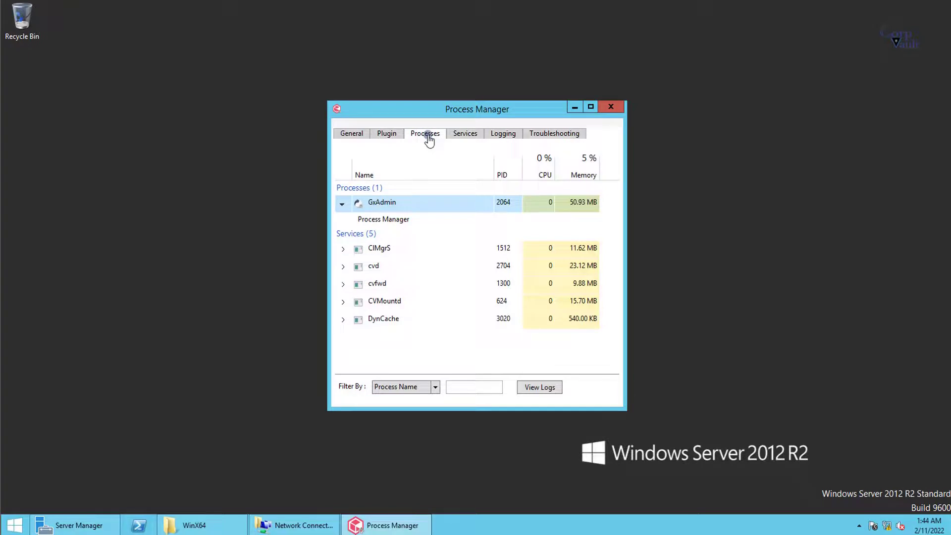
{"action": "left_click", "coordinate": [465, 139]}
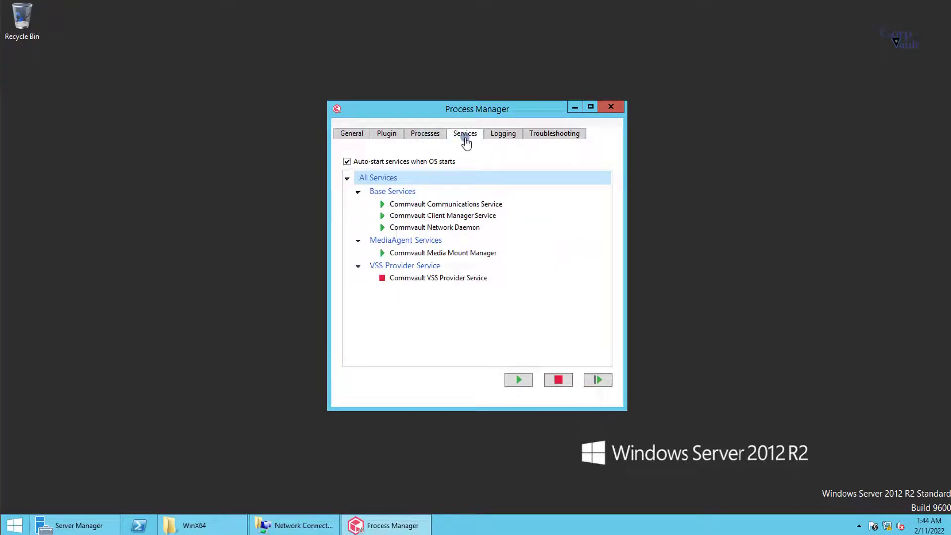
{"action": "left_click", "coordinate": [498, 137]}
{"action": "left_click", "coordinate": [540, 136]}
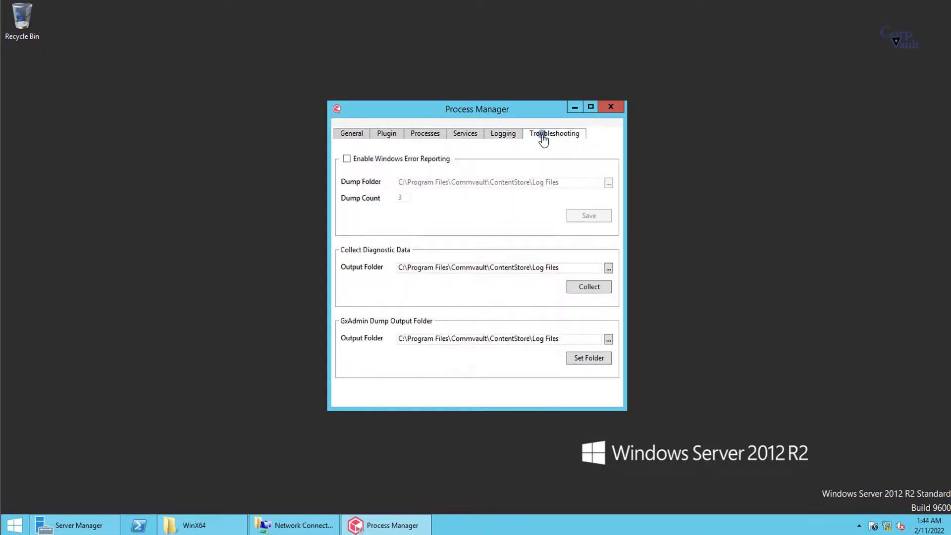
{"action": "left_click", "coordinate": [617, 108]}
Step: Open the Ethernet0 connection properties from Network Connections
{"action": "left_click", "coordinate": [308, 524]}
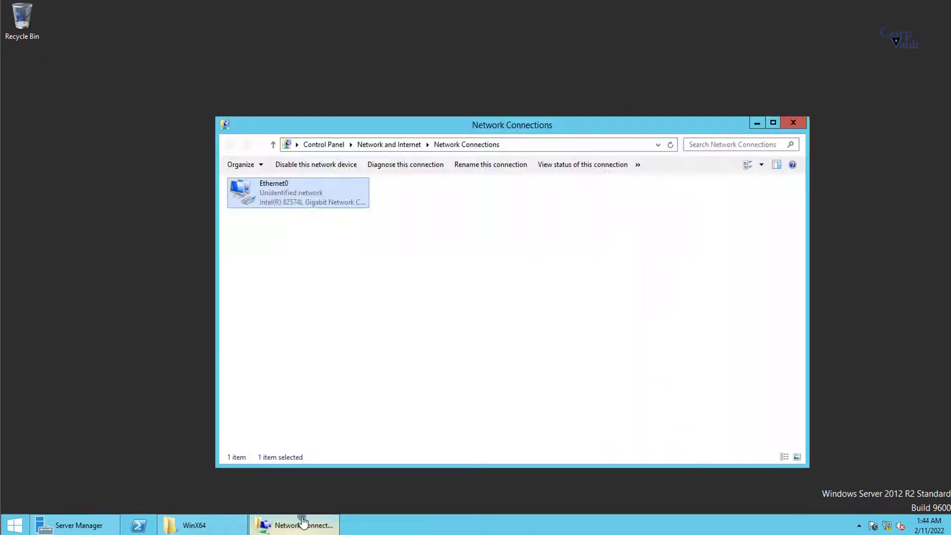
{"action": "double_click", "coordinate": [292, 191]}
{"action": "left_click", "coordinate": [410, 358]}
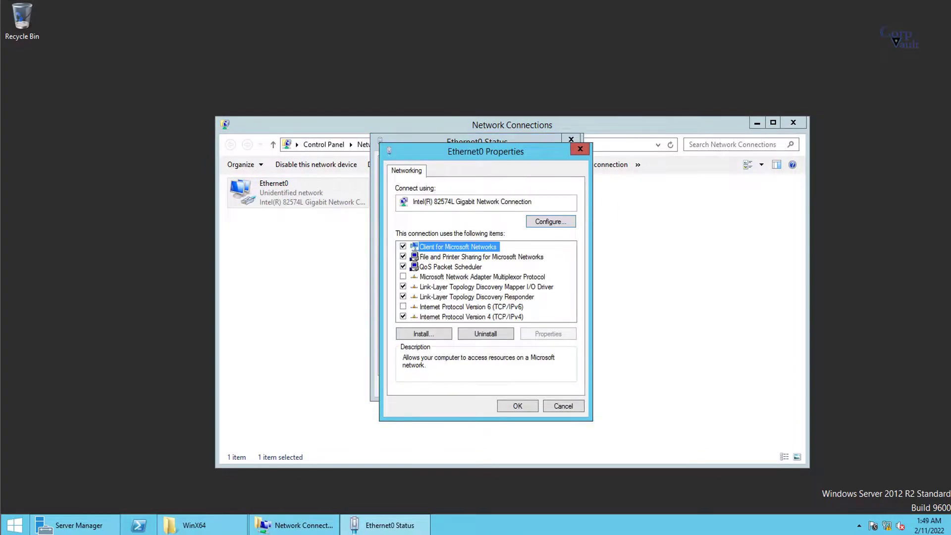
{"action": "left_click", "coordinate": [444, 307]}
Step: Ping cvcswin16.corpvault.net with ping -a from an administrator Command Prompt
{"action": "right_click", "coordinate": [15, 524]}
{"action": "left_click", "coordinate": [60, 423]}
{"action": "left_click_drag", "start_coordinate": [292, 129], "coordinate": [187, 75]}
{"action": "type", "text": "ping -a cvcswin1"}
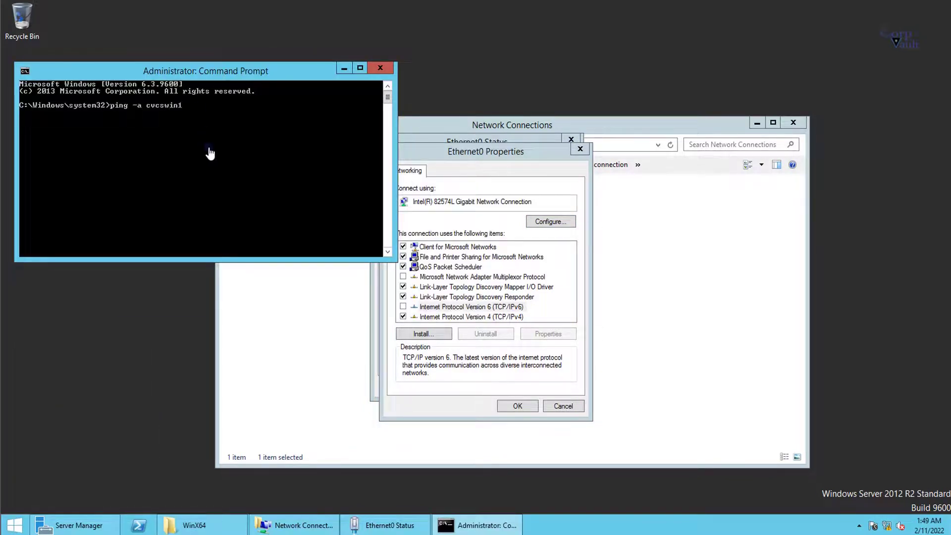
{"action": "type", "text": "6.corpvault.net"}
{"action": "key", "text": "Return"}
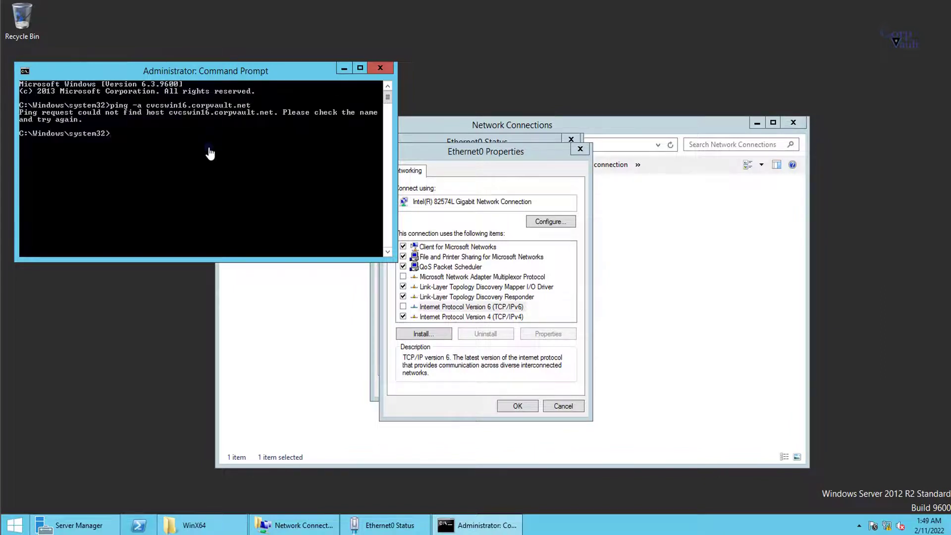
Step: Give Ethernet0 static IPv4 192.168.10.5 with gateway 192.168.10.1 and a preferred DNS server
{"action": "left_click", "coordinate": [475, 307]}
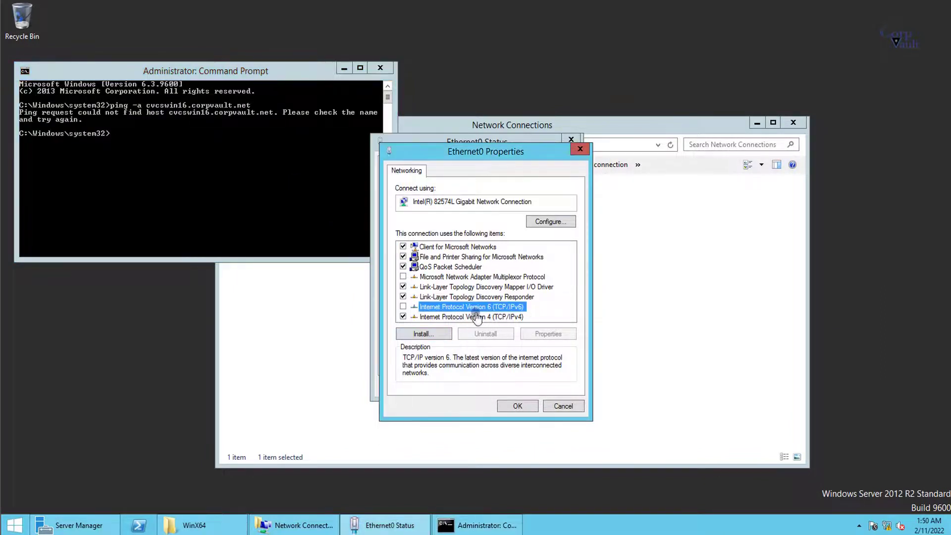
{"action": "double_click", "coordinate": [477, 317]}
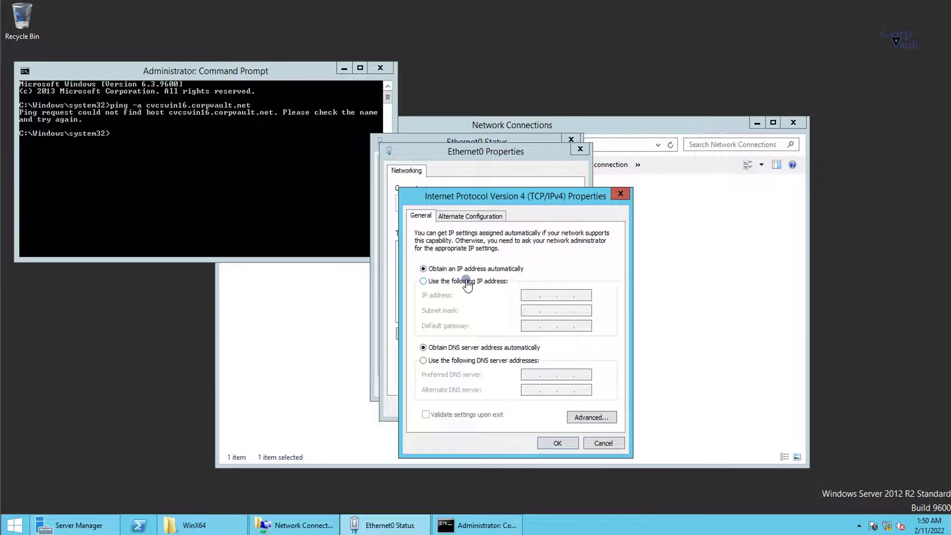
{"action": "left_click", "coordinate": [530, 296]}
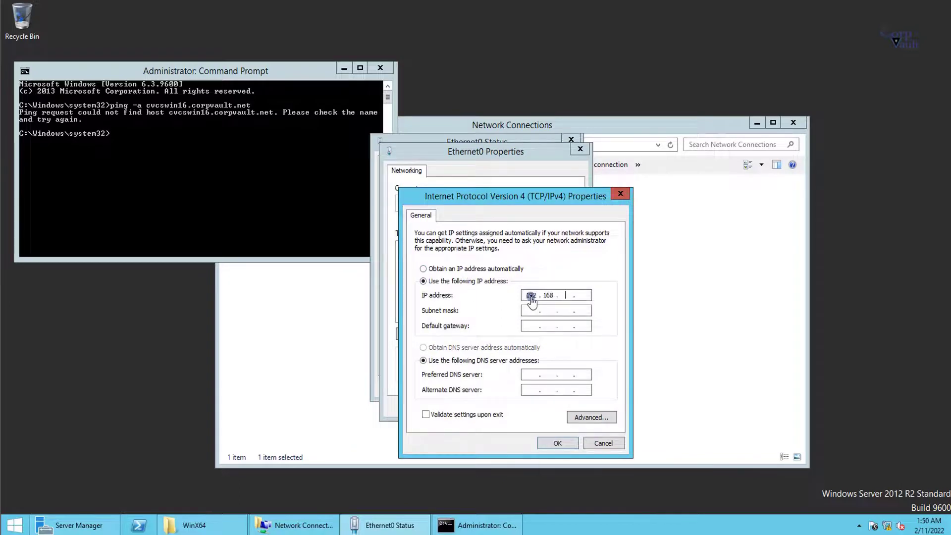
{"action": "key", "text": "Tab"}
{"action": "left_click", "coordinate": [533, 376]}
{"action": "type", "text": "192.168.10.1"}
{"action": "left_click", "coordinate": [557, 443]}
Step: Check the new address with ipconfig and confirm the Ethernet0 IPv4 settings
{"action": "left_click", "coordinate": [232, 208]}
{"action": "type", "text": "ipconfig"}
{"action": "key", "text": "Return"}
{"action": "double_click", "coordinate": [478, 317]}
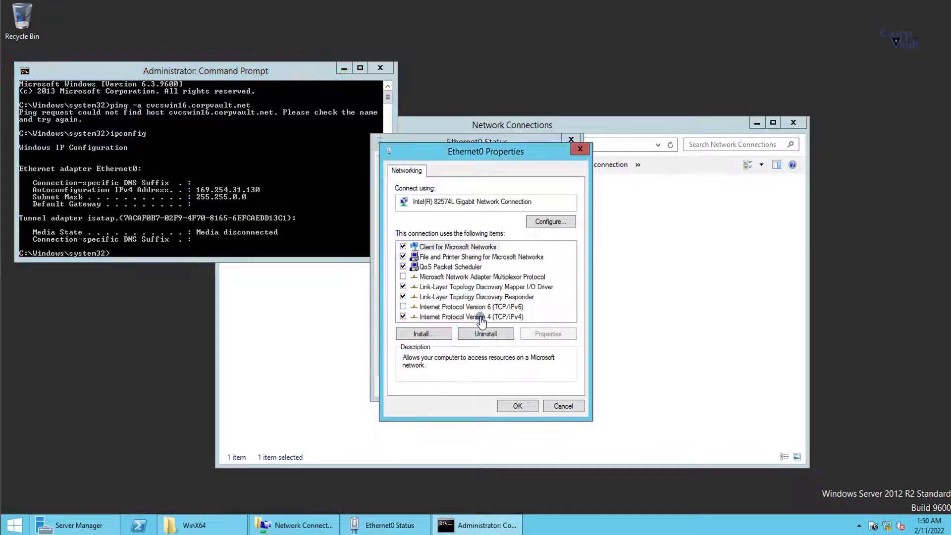
{"action": "left_click", "coordinate": [552, 442]}
{"action": "left_click", "coordinate": [500, 402]}
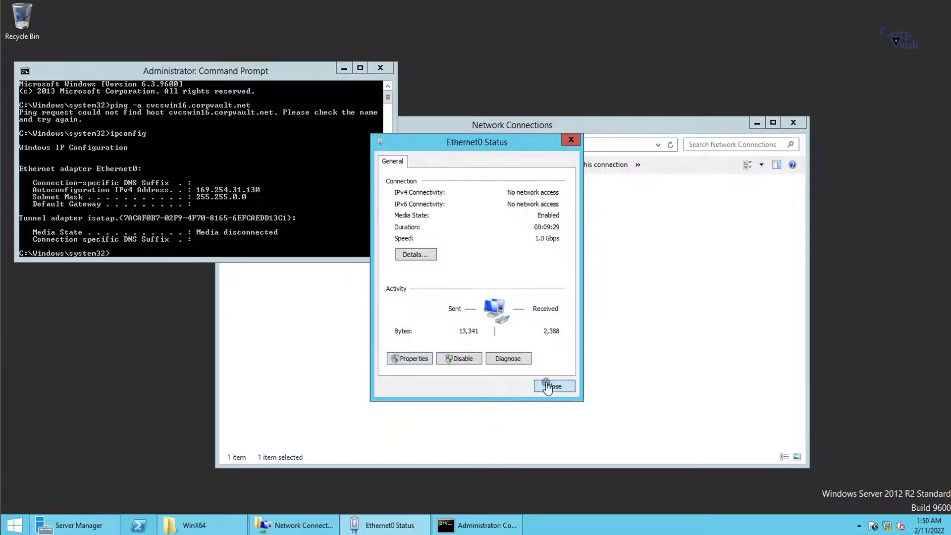
{"action": "left_click", "coordinate": [552, 448]}
Step: Rerun ipconfig and ping cvcswin16.corpvault.net again, which still cannot find the host
{"action": "left_click", "coordinate": [257, 202]}
{"action": "type", "text": "dns"}
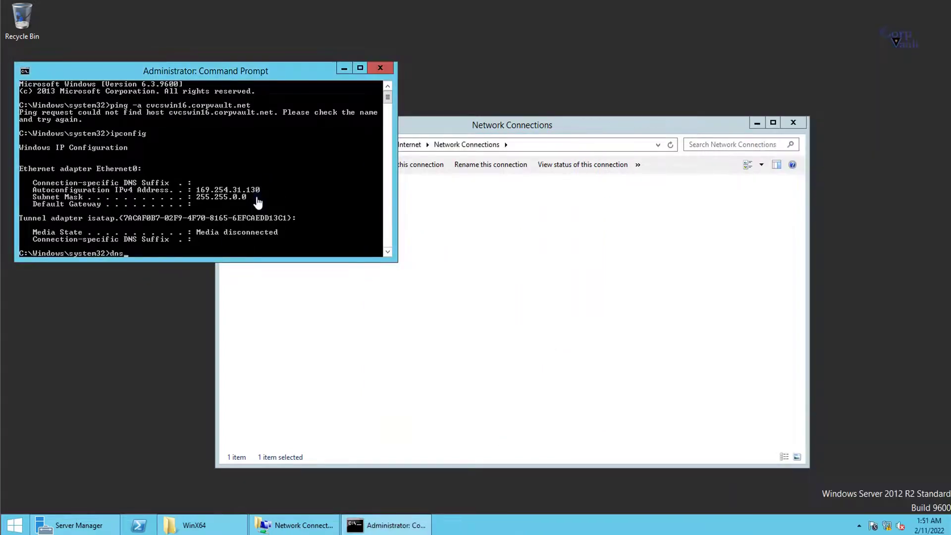
{"action": "key", "text": "Return"}
{"action": "type", "text": "ipconfig"}
{"action": "key", "text": "Return"}
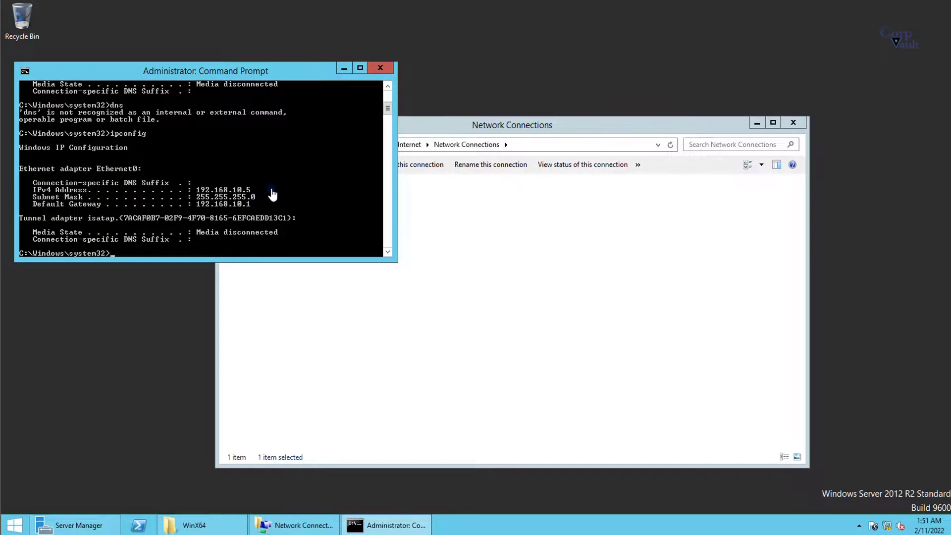
{"action": "type", "text": "ping -a cvcswin16.corpvault.net"}
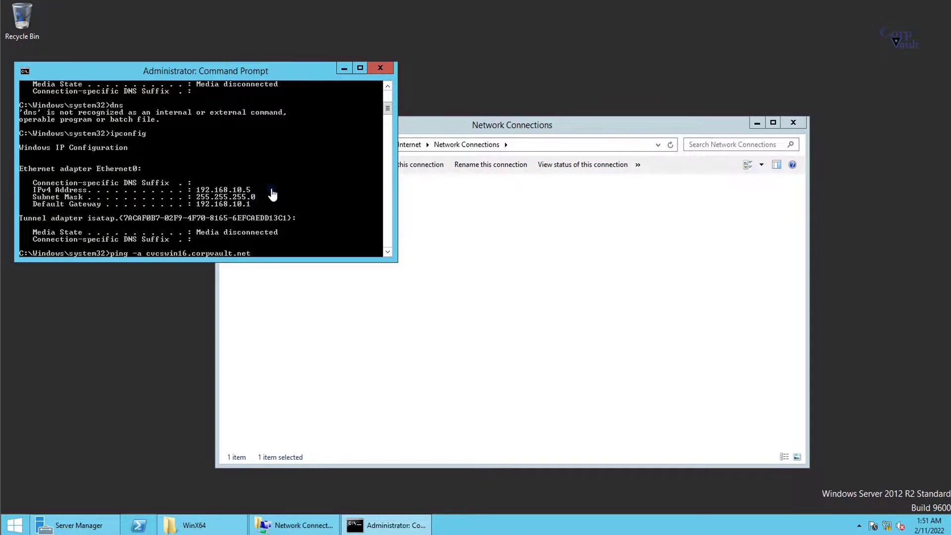
{"action": "key", "text": "Return"}
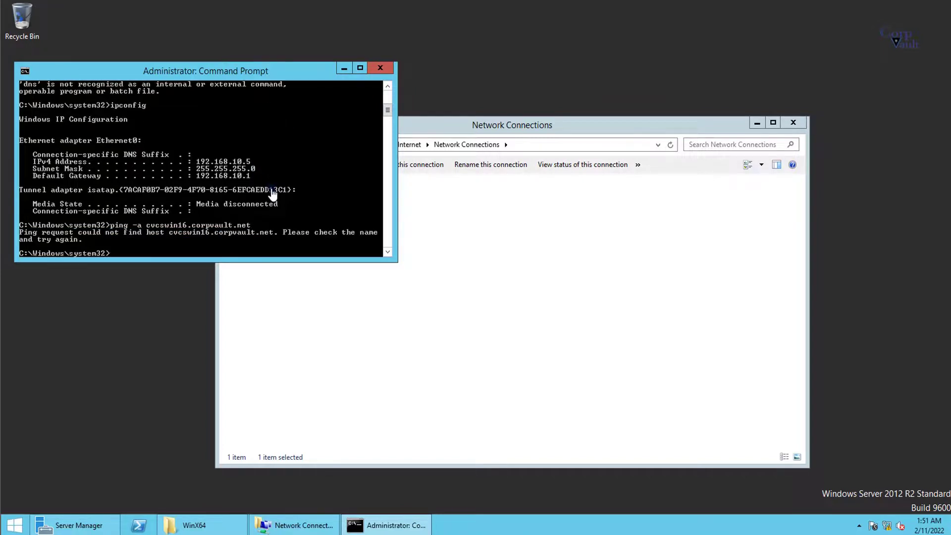
Step: Try to join the computer to the corpvault.net domain from System Properties
{"action": "left_click", "coordinate": [200, 529]}
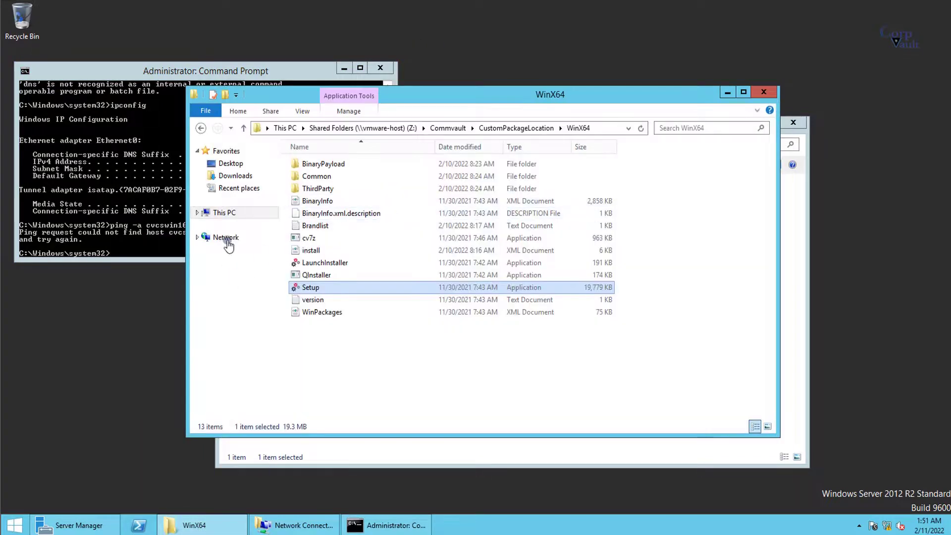
{"action": "right_click", "coordinate": [242, 213]}
{"action": "left_click", "coordinate": [261, 354]}
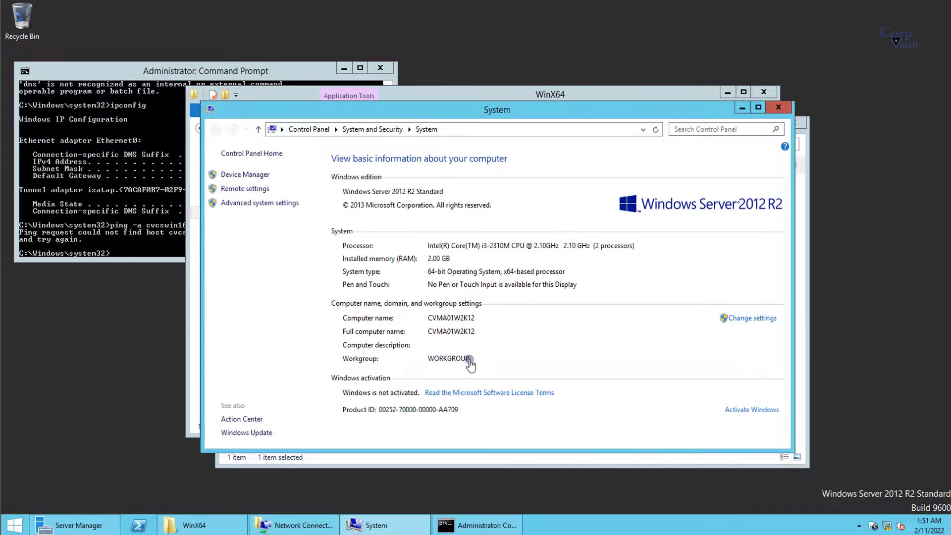
{"action": "left_click", "coordinate": [760, 320]}
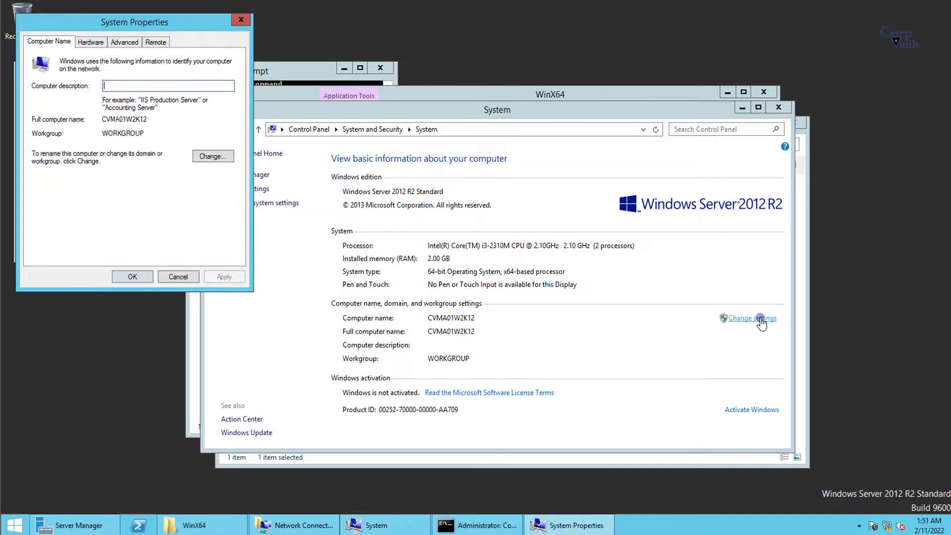
{"action": "left_click", "coordinate": [213, 156]}
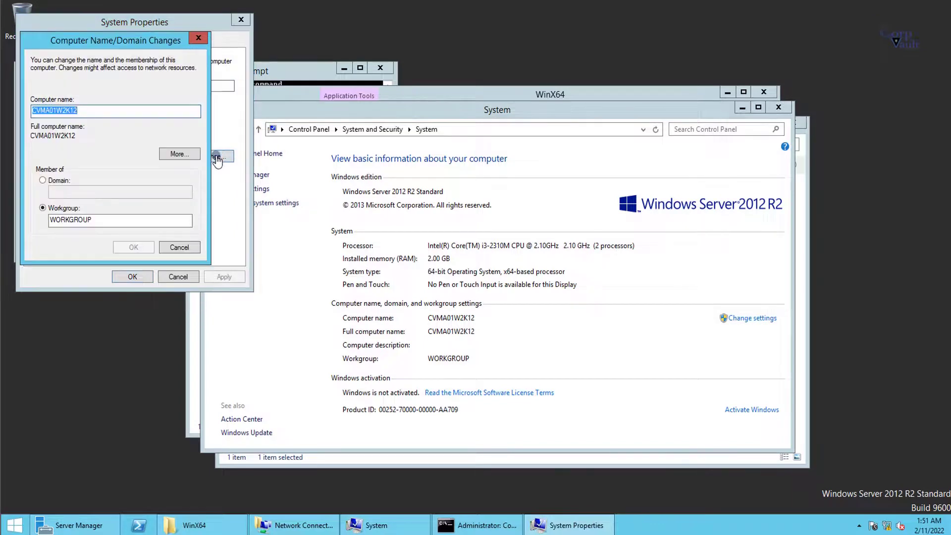
{"action": "left_click", "coordinate": [61, 192]}
{"action": "type", "text": "corpvault.net"}
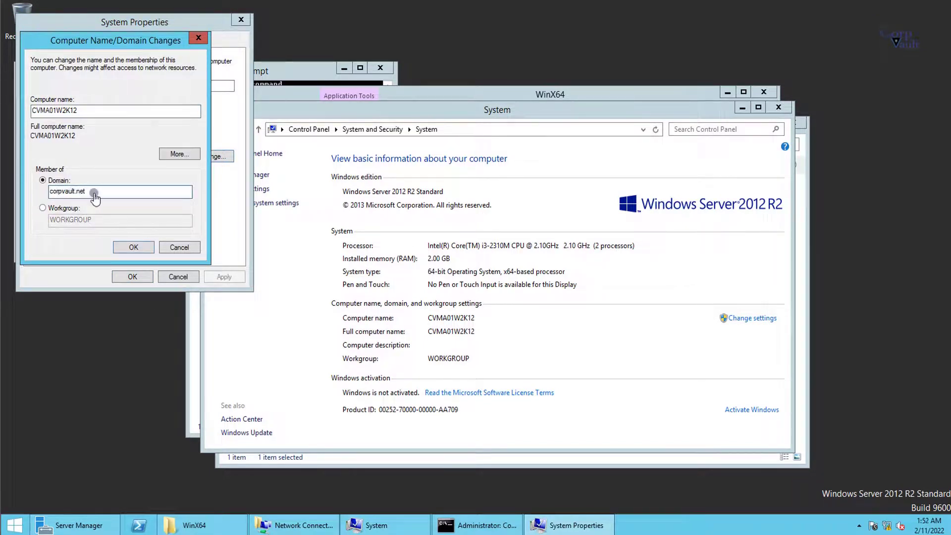
{"action": "left_click", "coordinate": [141, 248]}
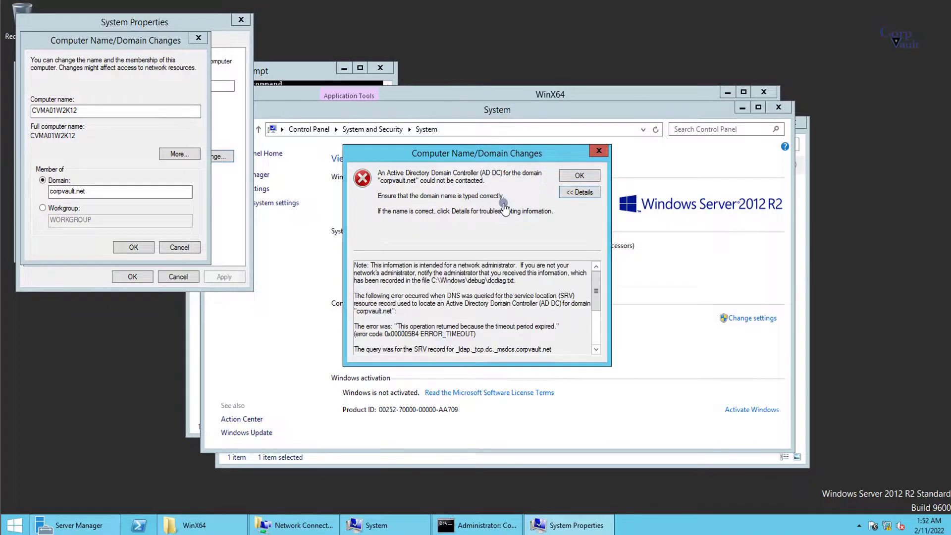
Step: Read the domain controller error details and ping DNS server 192.168.10.1 with ping -a
{"action": "left_click_drag", "start_coordinate": [422, 333], "coordinate": [468, 333]}
{"action": "scroll", "coordinate": [468, 337], "scroll_direction": "down", "scroll_amount": 3}
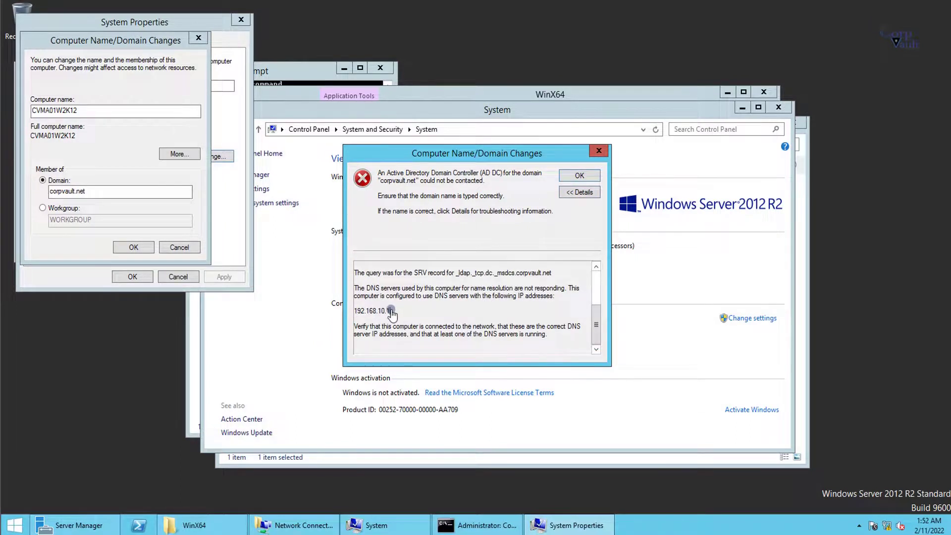
{"action": "left_click_drag", "start_coordinate": [390, 311], "coordinate": [346, 314]}
{"action": "key", "text": "alt+Tab"}
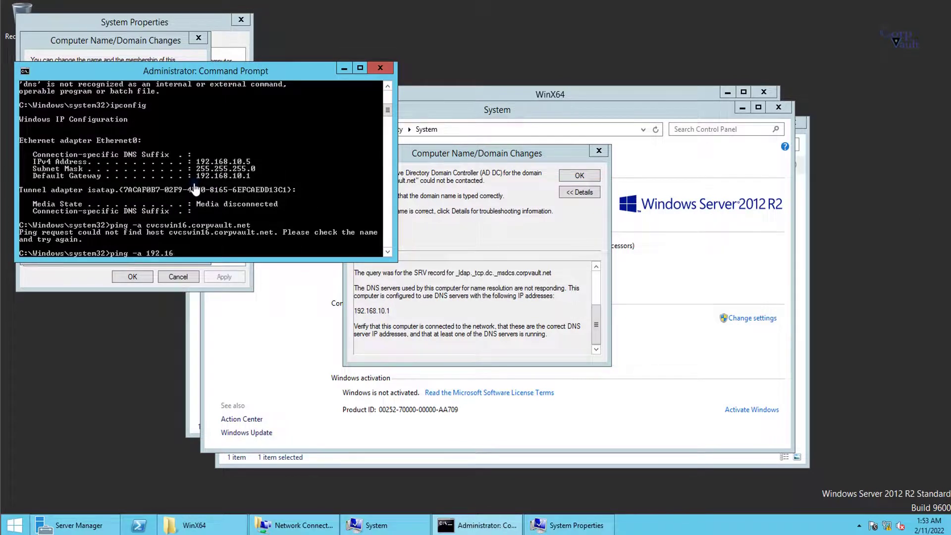
{"action": "type", "text": "ping -a 192.168.10.1"}
{"action": "key", "text": "Return"}
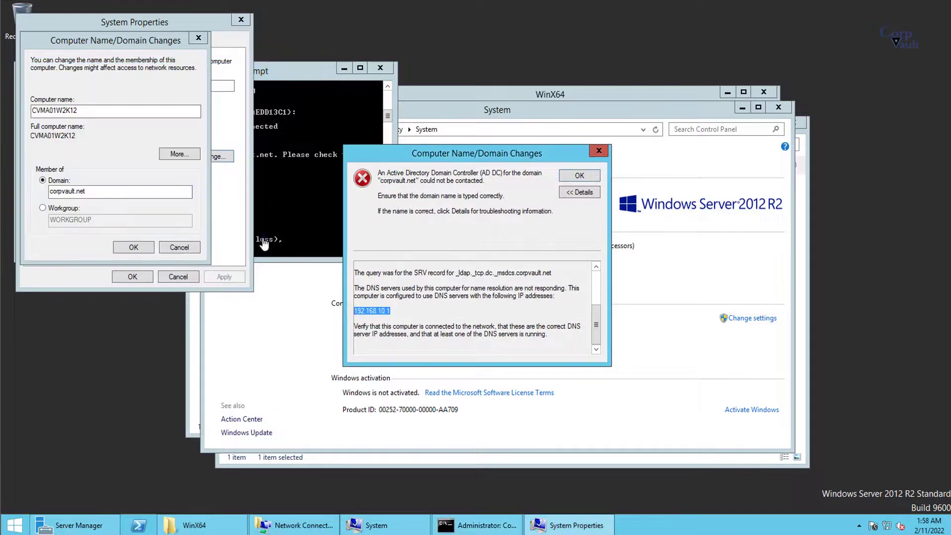
Step: Cancel the domain change and disable then re-enable the Ethernet0 adapter
{"action": "left_click", "coordinate": [179, 275]}
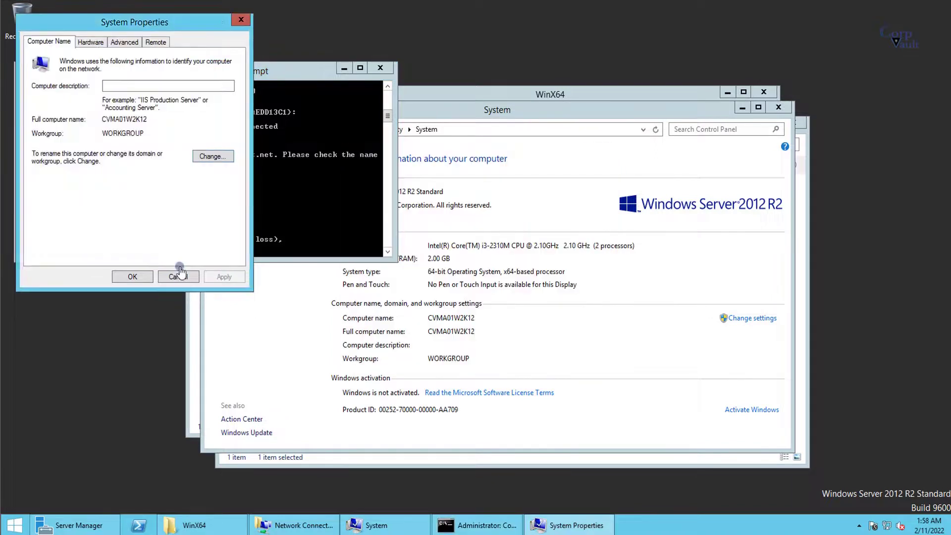
{"action": "left_click", "coordinate": [178, 275]}
{"action": "left_click", "coordinate": [295, 525]}
{"action": "right_click", "coordinate": [340, 201]}
{"action": "left_click", "coordinate": [362, 213]}
{"action": "right_click", "coordinate": [304, 197]}
{"action": "left_click", "coordinate": [318, 204]}
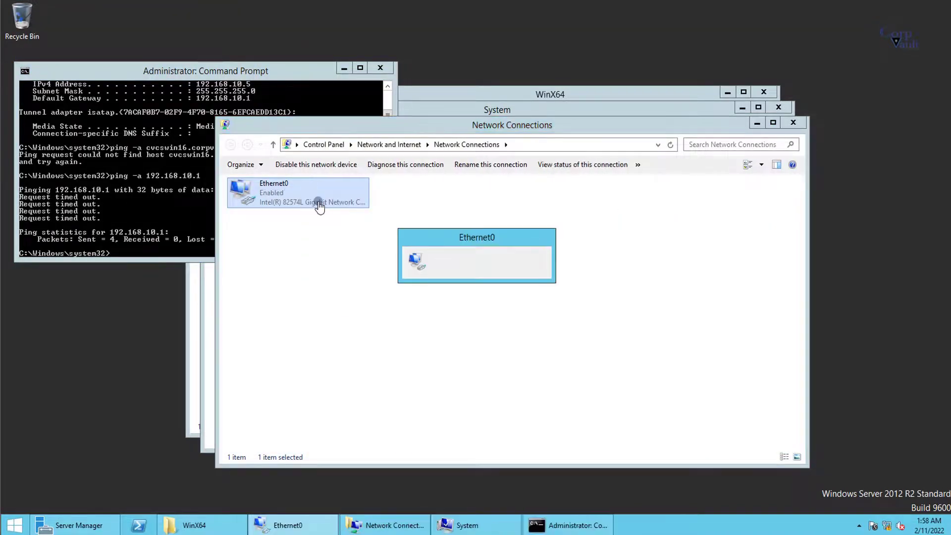
Step: Recheck with ipconfig and ping 192.168.10.1 again, which times out
{"action": "double_click", "coordinate": [319, 205]}
{"action": "left_click_drag", "start_coordinate": [512, 147], "coordinate": [803, 85]}
{"action": "left_click", "coordinate": [197, 177]}
{"action": "type", "text": "ipconfig"}
{"action": "key", "text": "Return"}
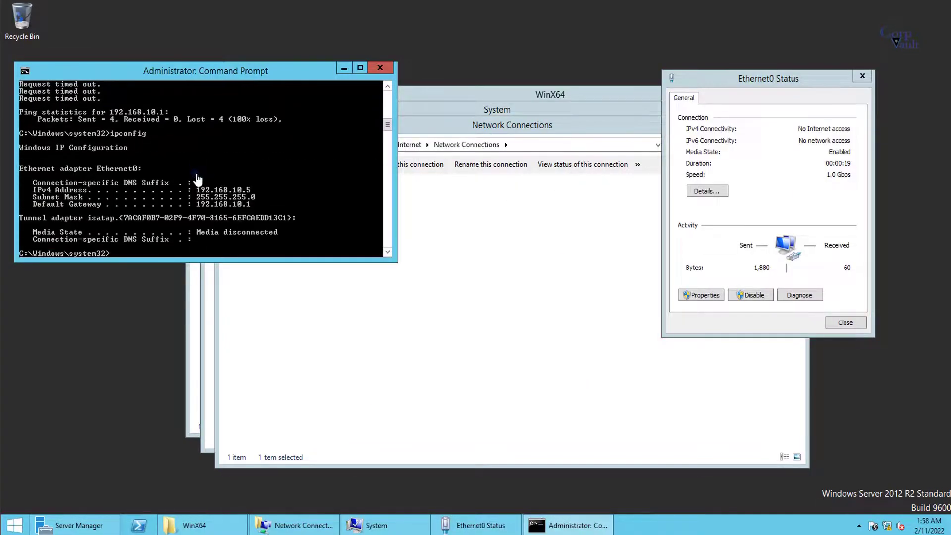
{"action": "type", "text": "ping 192.168.10.1"}
{"action": "key", "text": "Return"}
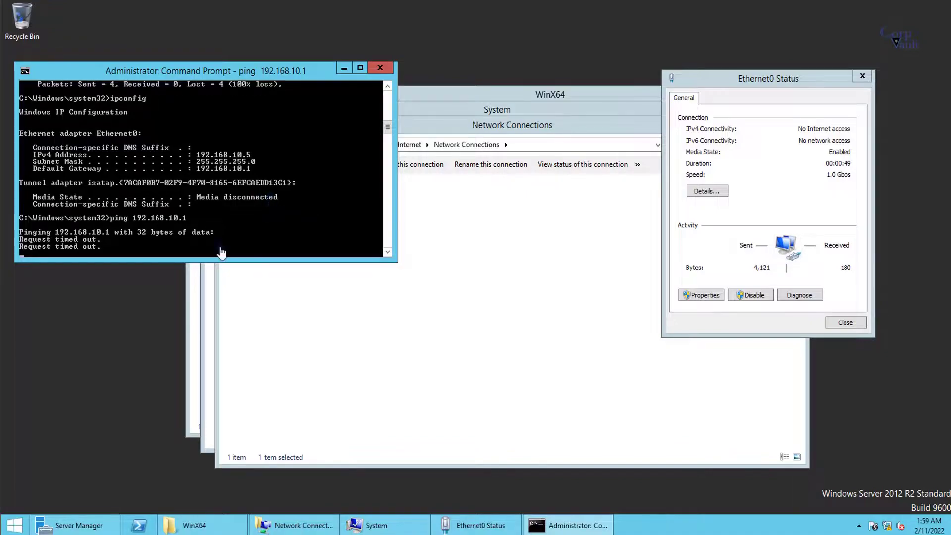
{"action": "left_click", "coordinate": [15, 524]}
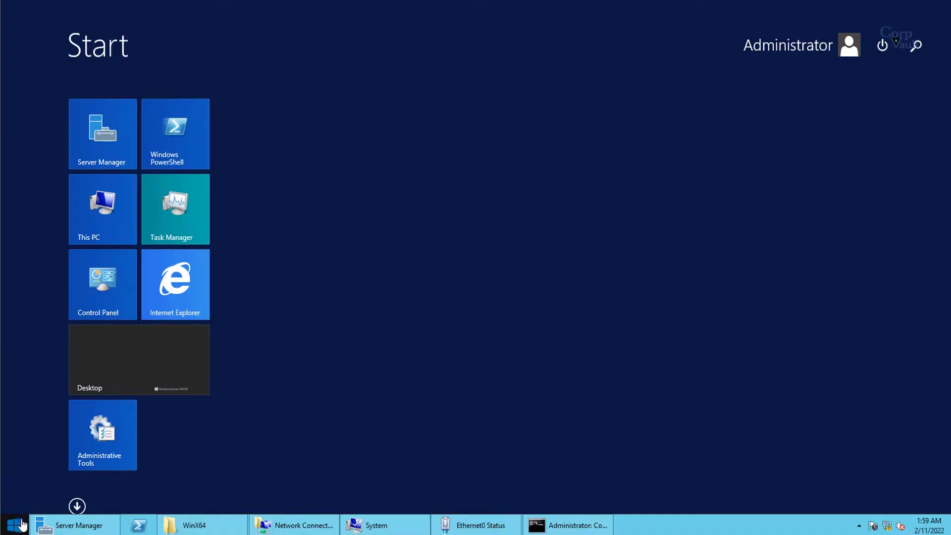
Step: Restart the server with reason Other (Planned) and sign back in with the account password
{"action": "left_click", "coordinate": [882, 45]}
{"action": "left_click", "coordinate": [870, 101]}
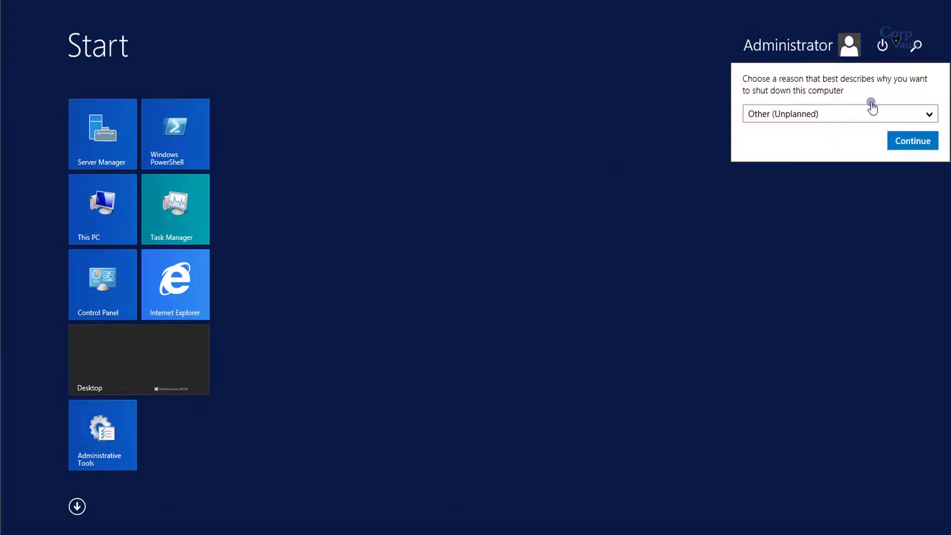
{"action": "left_click", "coordinate": [832, 115]}
{"action": "left_click", "coordinate": [850, 142]}
{"action": "left_click", "coordinate": [896, 144]}
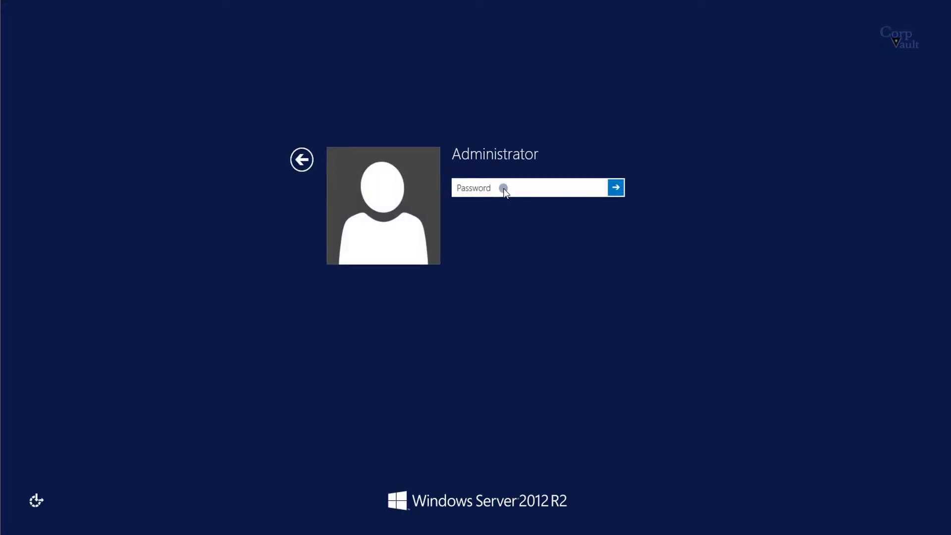
{"action": "type", "text": "*******"}
{"action": "key", "text": "Return"}
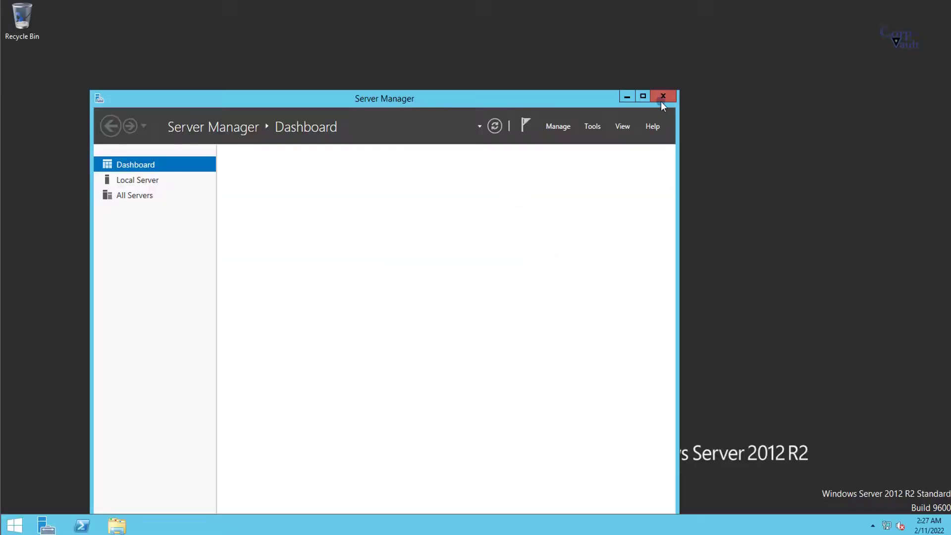
Step: Run ipconfig /all in an administrator Command Prompt, noting DNS server 192.168.10.10
{"action": "left_click", "coordinate": [658, 97]}
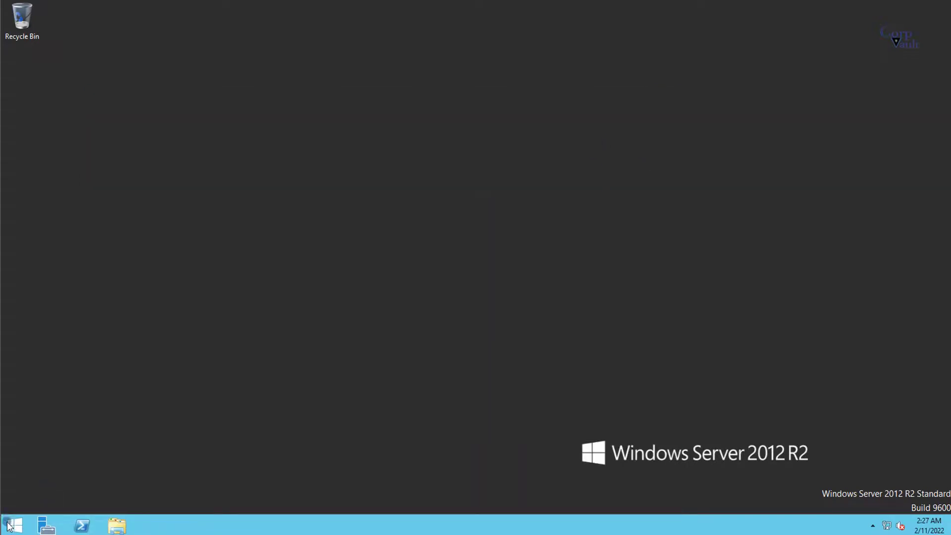
{"action": "right_click", "coordinate": [15, 527]}
{"action": "left_click", "coordinate": [77, 418]}
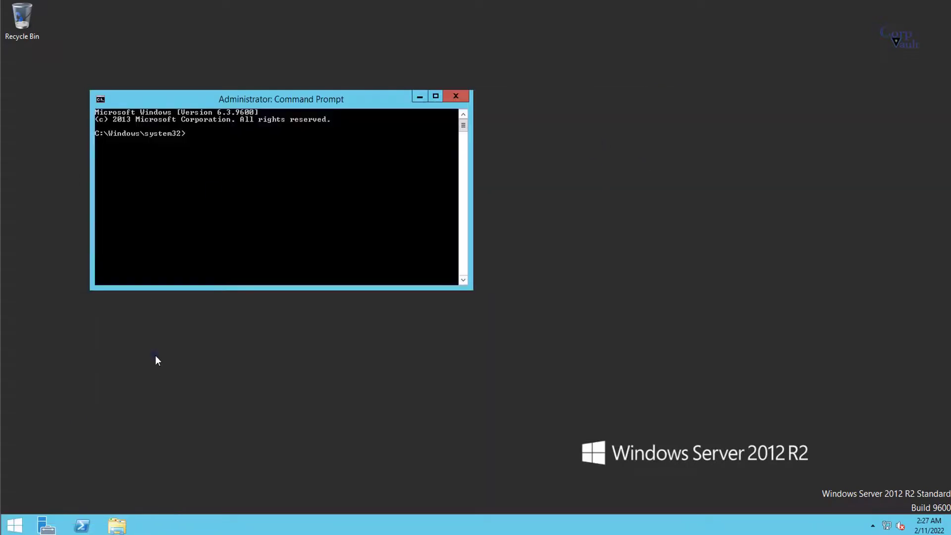
{"action": "type", "text": "ipconfig /all"}
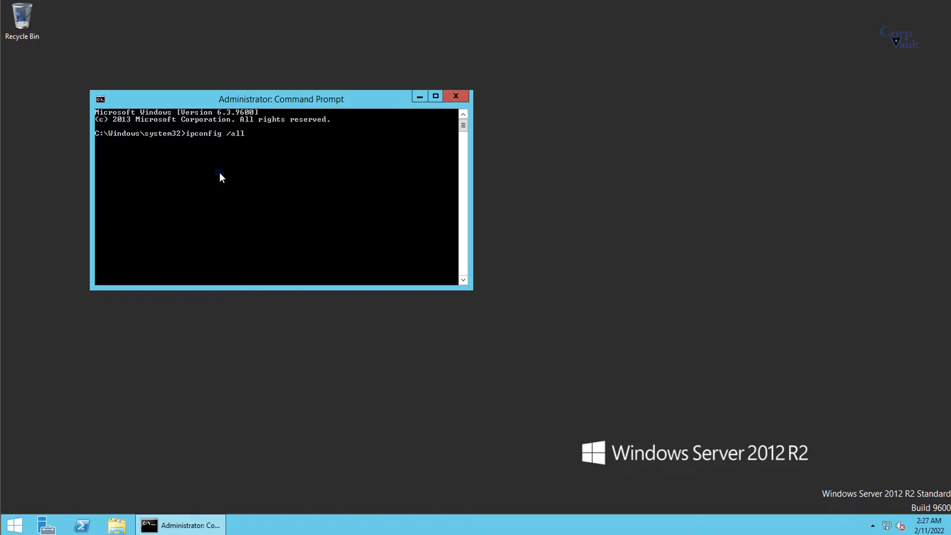
{"action": "key", "text": "Return"}
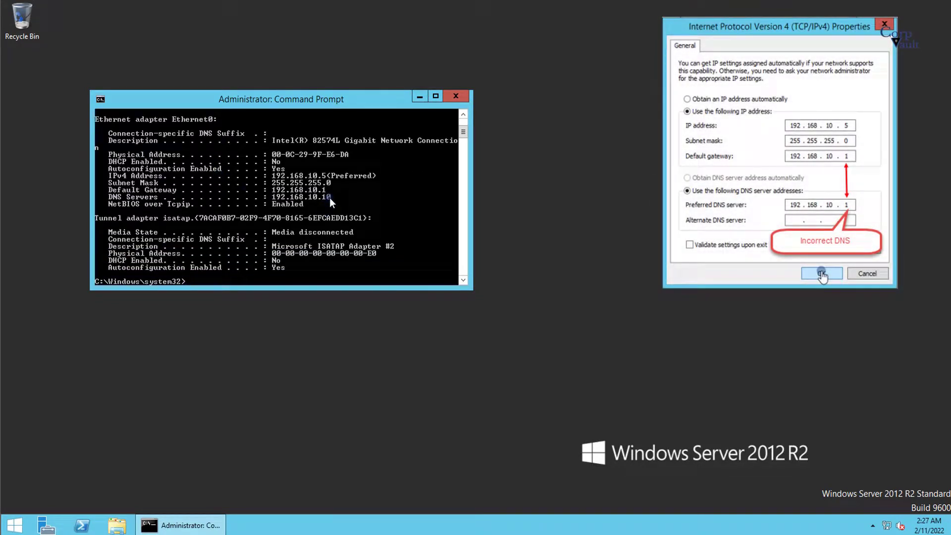
{"action": "left_click_drag", "start_coordinate": [328, 197], "coordinate": [327, 197]}
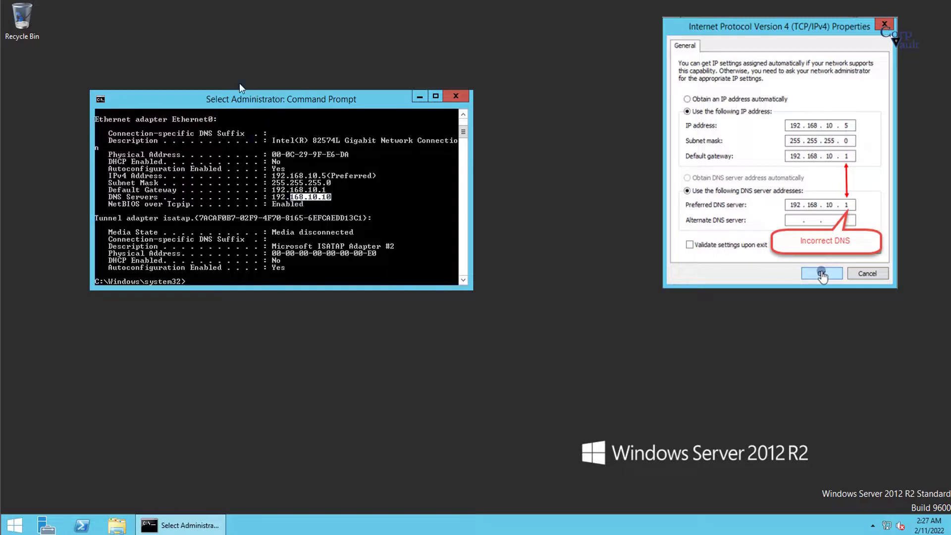
{"action": "left_click_drag", "start_coordinate": [277, 100], "coordinate": [228, 70]}
Step: Ping cvcswin16.copvault.net, which fails on the misspelled domain, then open File Explorer
{"action": "type", "text": "pi"}
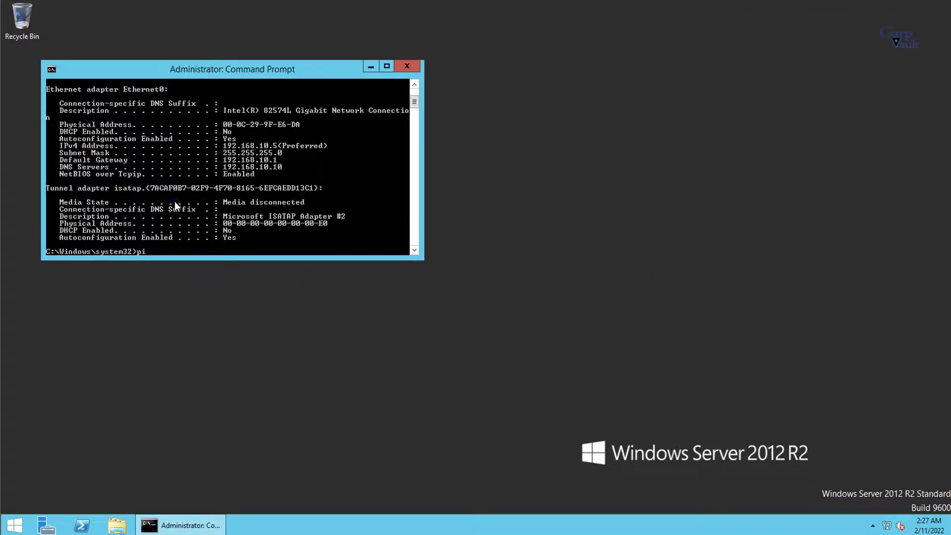
{"action": "type", "text": "ng -a cvcswin16.copvault.net"}
{"action": "key", "text": "Return"}
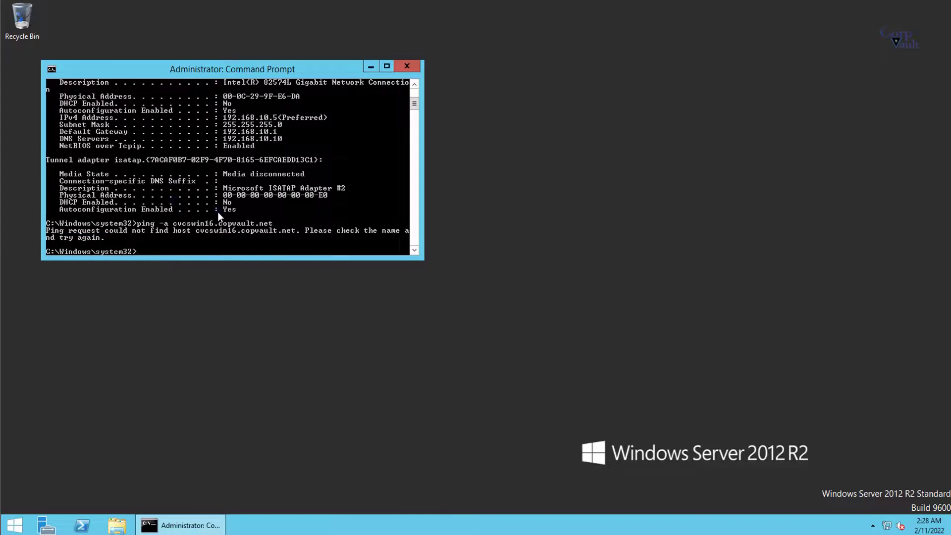
{"action": "left_click_drag", "start_coordinate": [221, 225], "coordinate": [263, 224]}
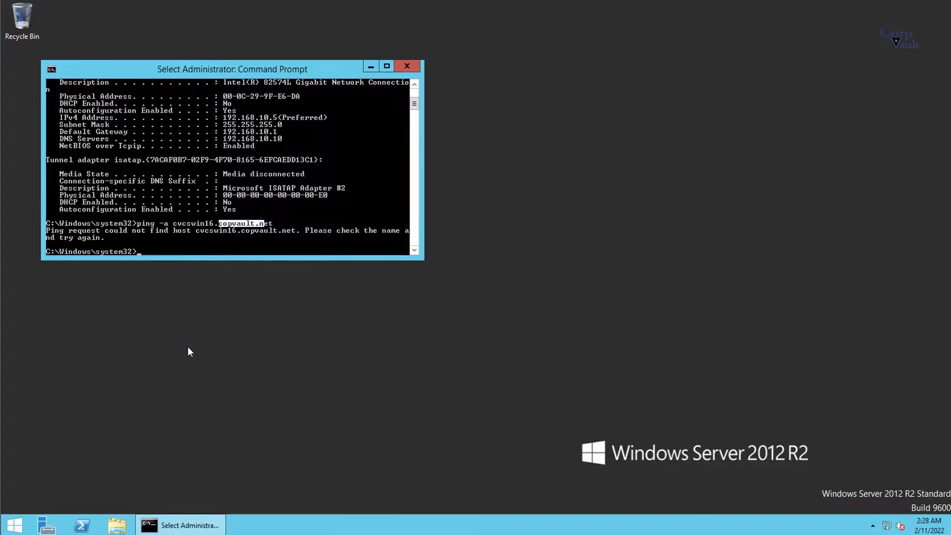
{"action": "left_click", "coordinate": [99, 530]}
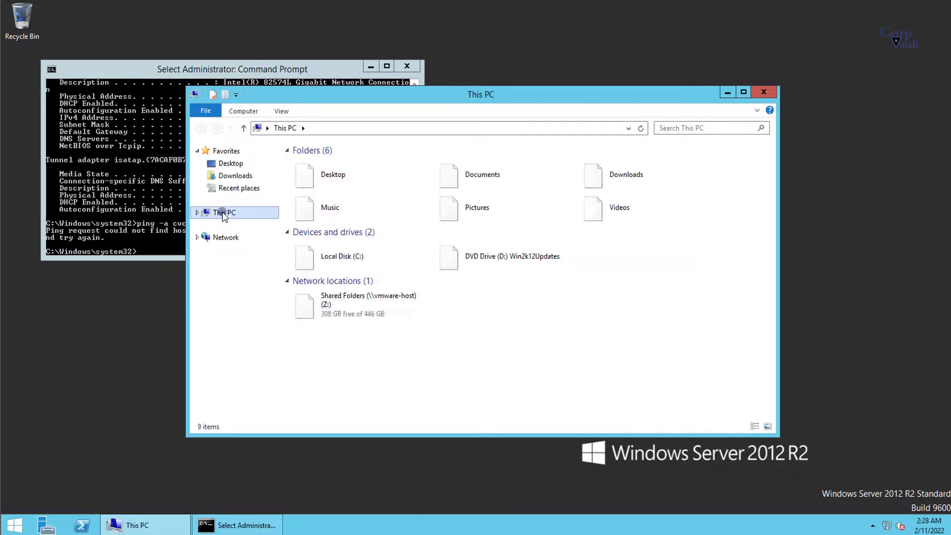
Step: Set the computer's domain membership to corpvault in System Properties
{"action": "right_click", "coordinate": [223, 213]}
{"action": "left_click", "coordinate": [255, 349]}
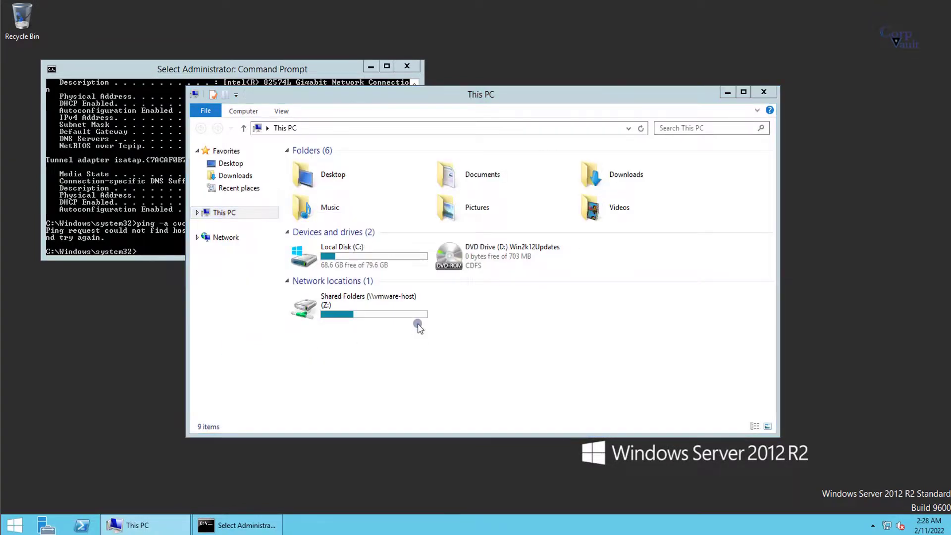
{"action": "left_click", "coordinate": [745, 318]}
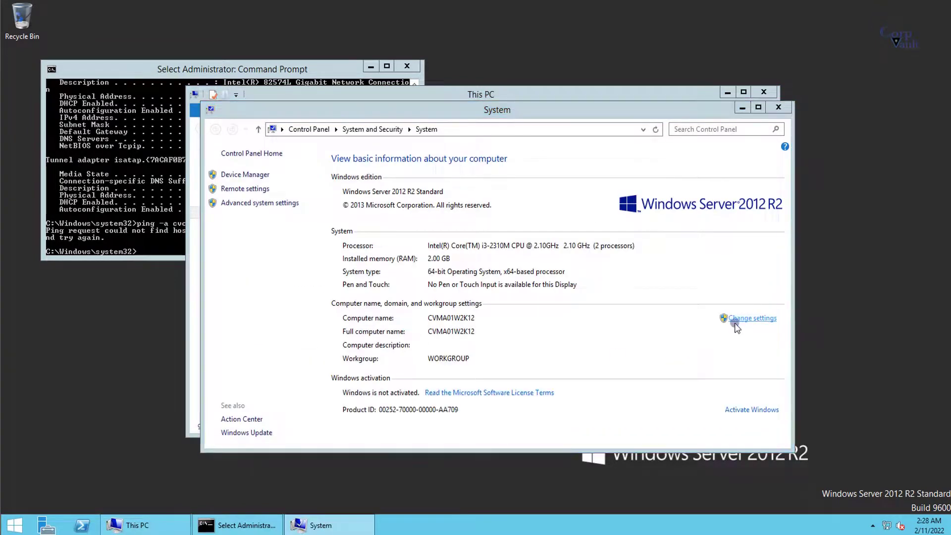
{"action": "left_click", "coordinate": [299, 248]}
{"action": "left_click", "coordinate": [131, 271]}
{"action": "left_click", "coordinate": [152, 284]}
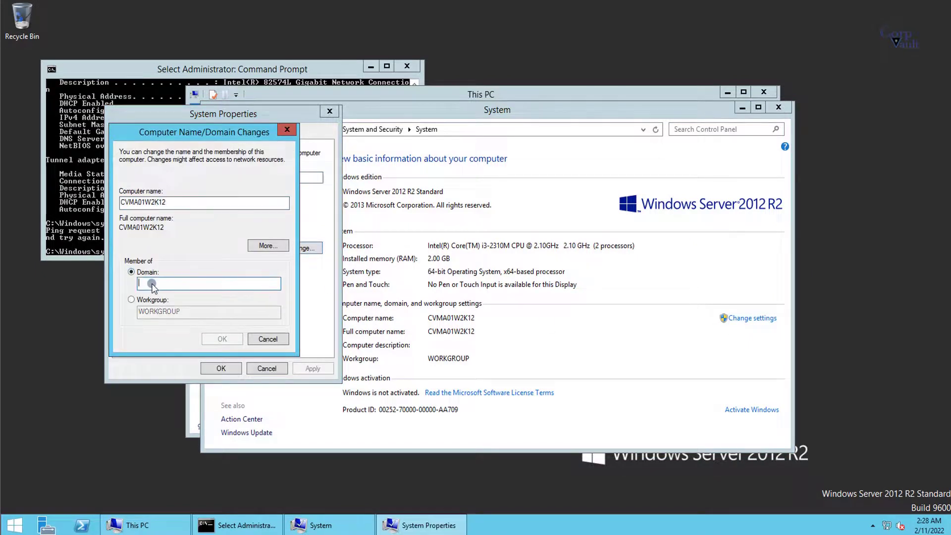
{"action": "type", "text": "corpvault.net"}
{"action": "left_click", "coordinate": [209, 337]}
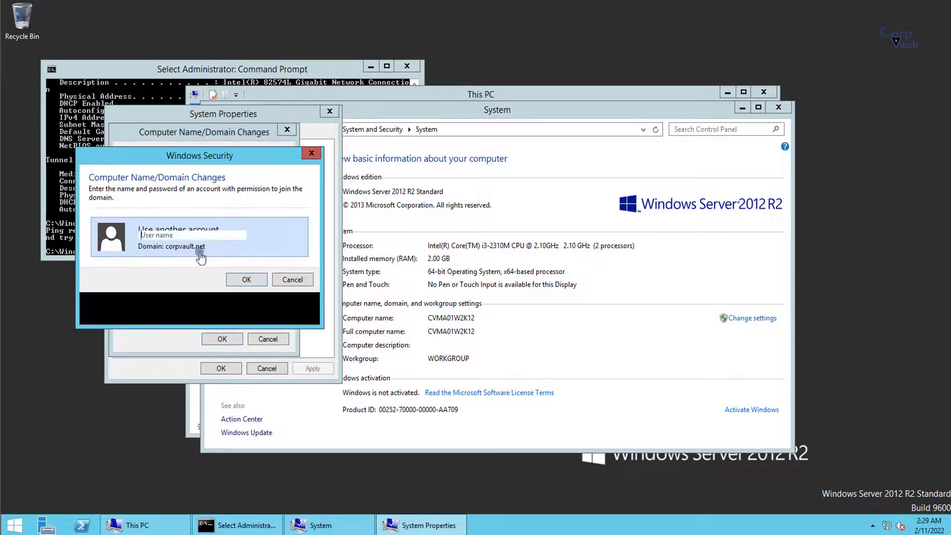
Step: Enter the domain administrator credentials, accept the welcome and restart notices, and restart now
{"action": "left_click", "coordinate": [171, 234]}
{"action": "type", "text": "Administrator"}
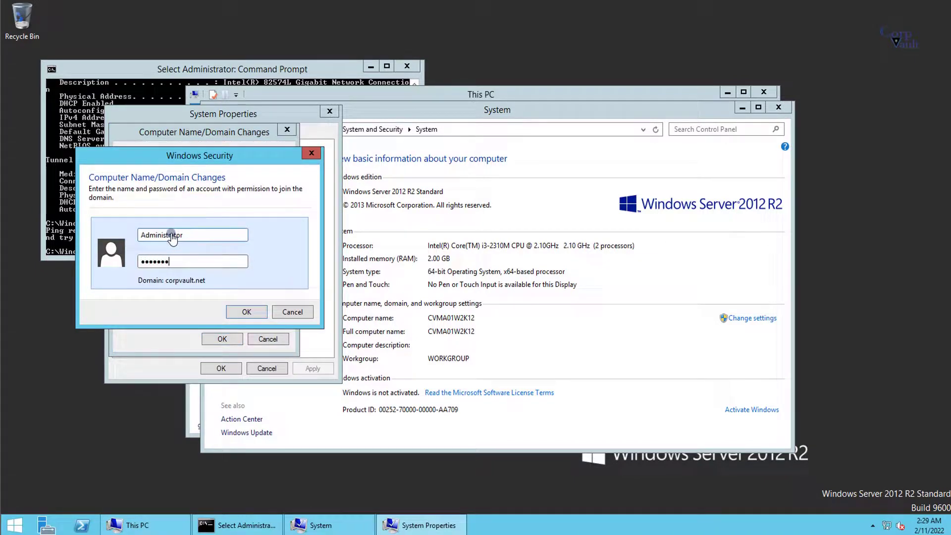
{"action": "key", "text": "Return"}
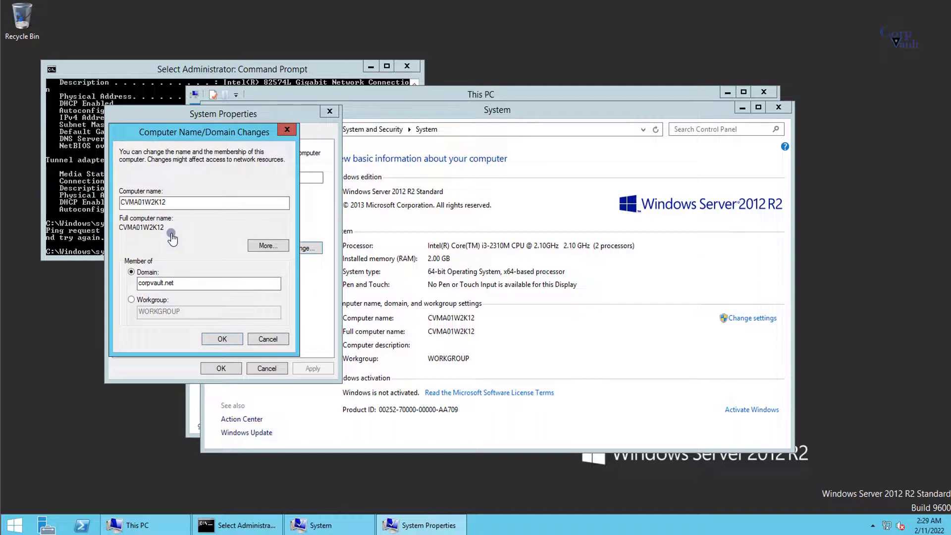
{"action": "left_click", "coordinate": [543, 307]}
{"action": "left_click", "coordinate": [539, 277]}
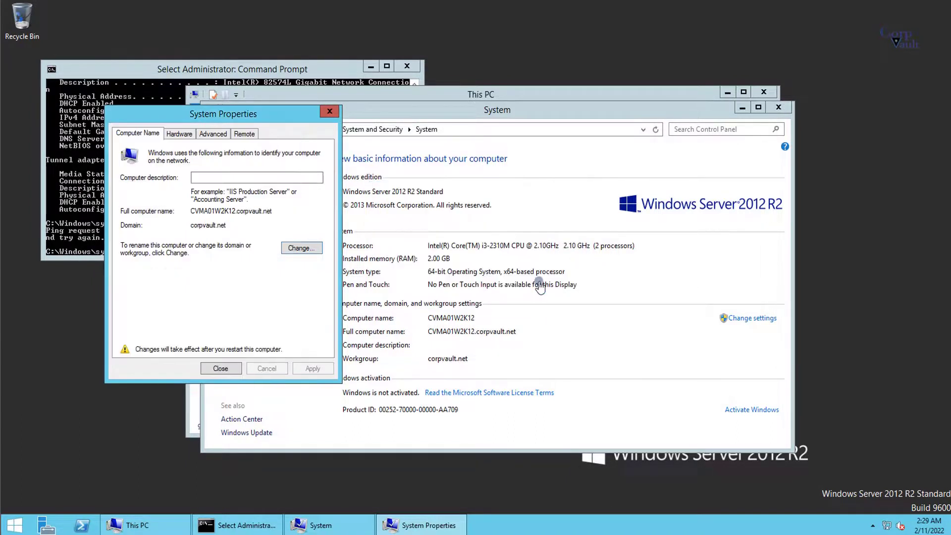
{"action": "left_click", "coordinate": [229, 370]}
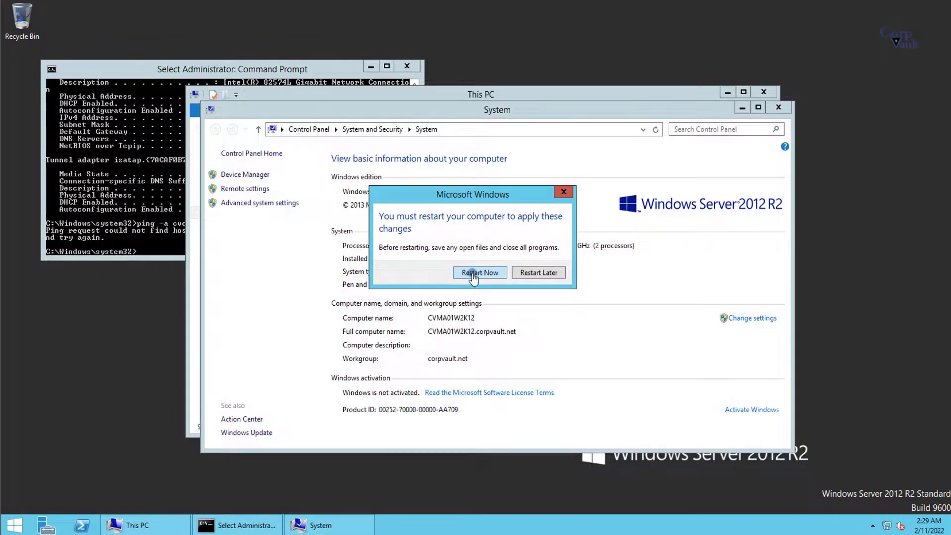
{"action": "left_click", "coordinate": [476, 273]}
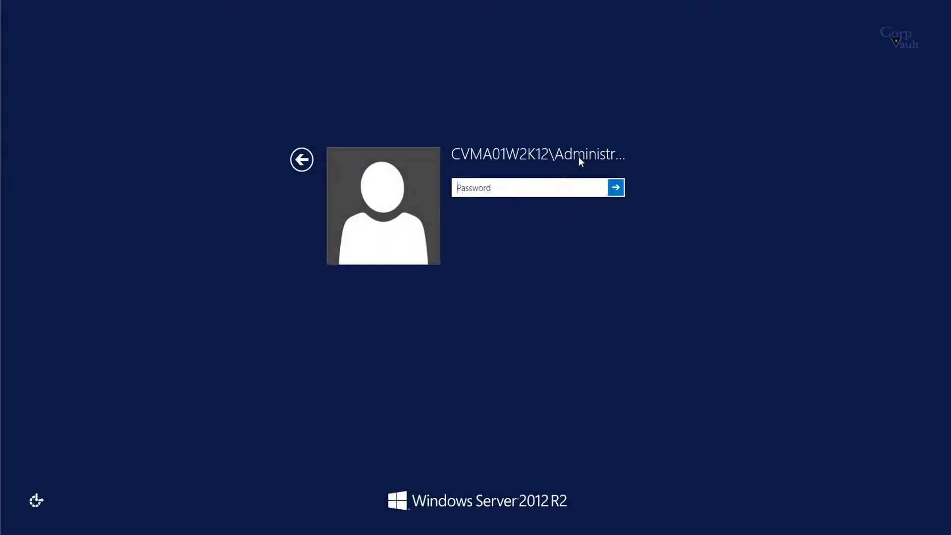
Step: Sign back in with the password and close Server Manager
{"action": "left_click", "coordinate": [530, 189]}
{"action": "type", "text": "•"}
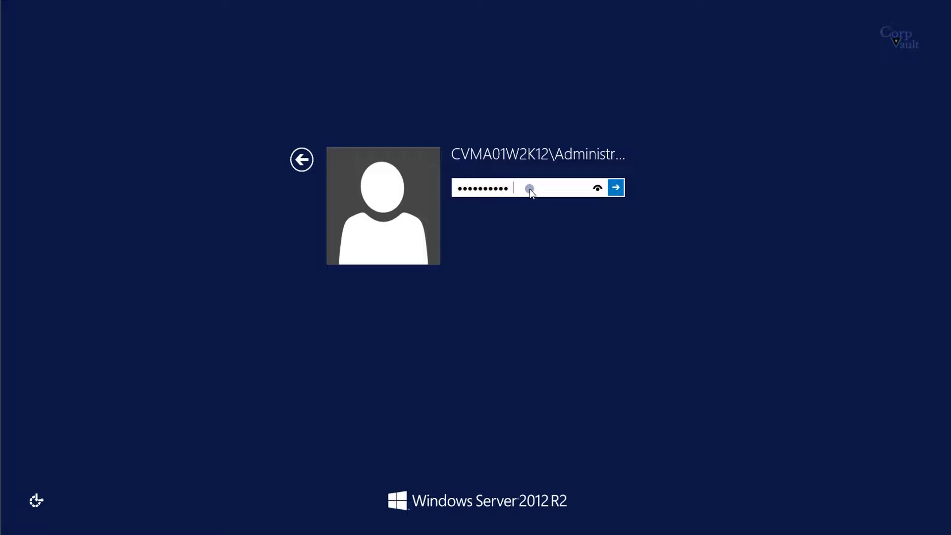
{"action": "key", "text": "Return"}
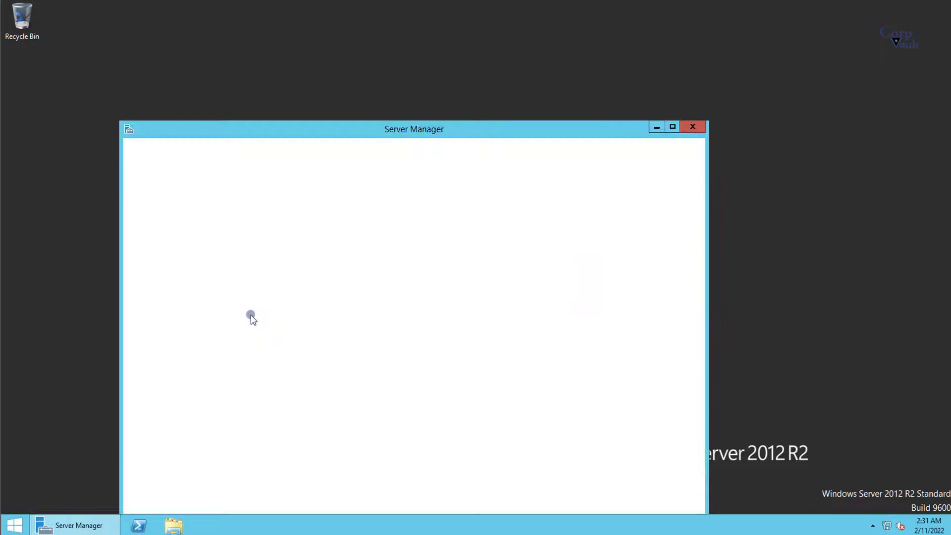
{"action": "left_click", "coordinate": [692, 128]}
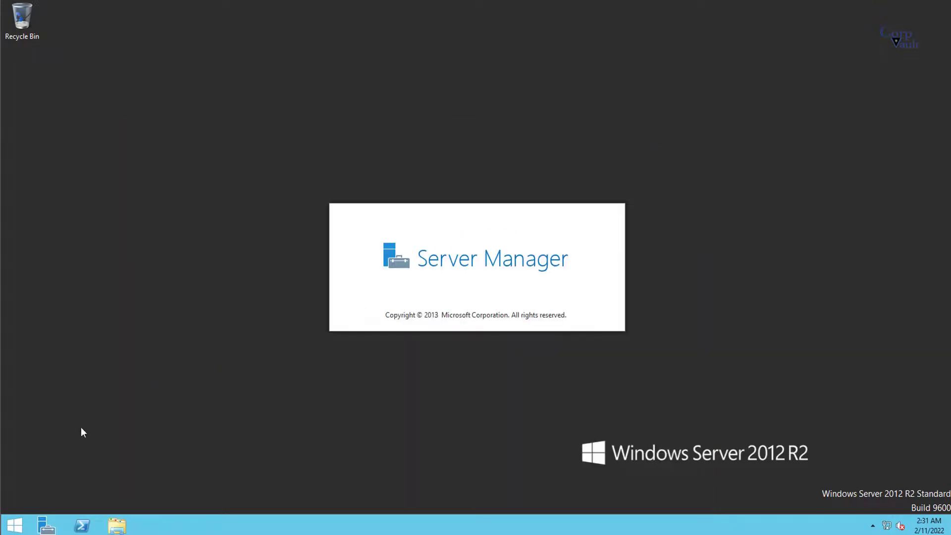
Step: Run ipconfig /all and ping cvcswin16.corpvault.net, which now replies with 0% loss
{"action": "key", "text": "super+x"}
{"action": "left_click", "coordinate": [140, 419]}
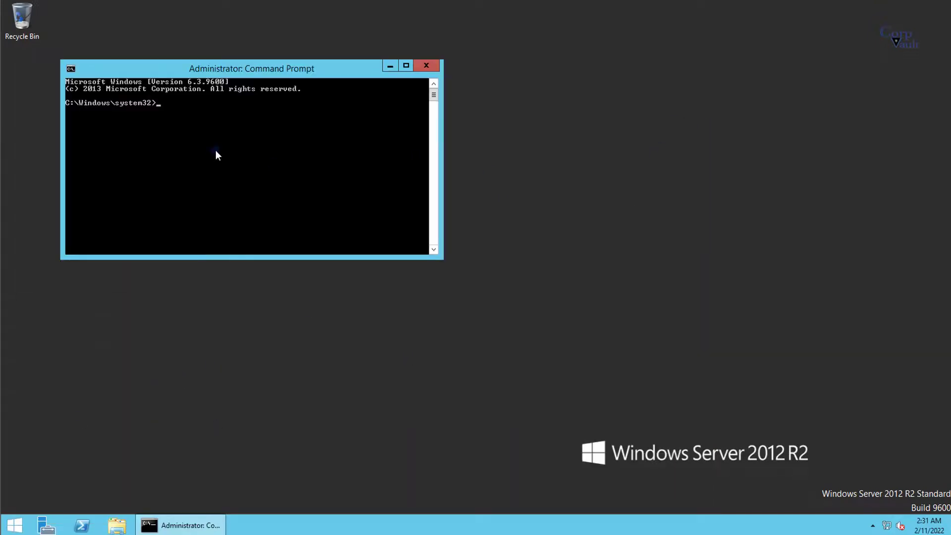
{"action": "type", "text": "ipconfig /all"}
{"action": "key", "text": "Return"}
{"action": "scroll", "coordinate": [287, 150], "scroll_direction": "up", "scroll_amount": 2}
{"action": "left_click_drag", "start_coordinate": [299, 138], "coordinate": [287, 139]}
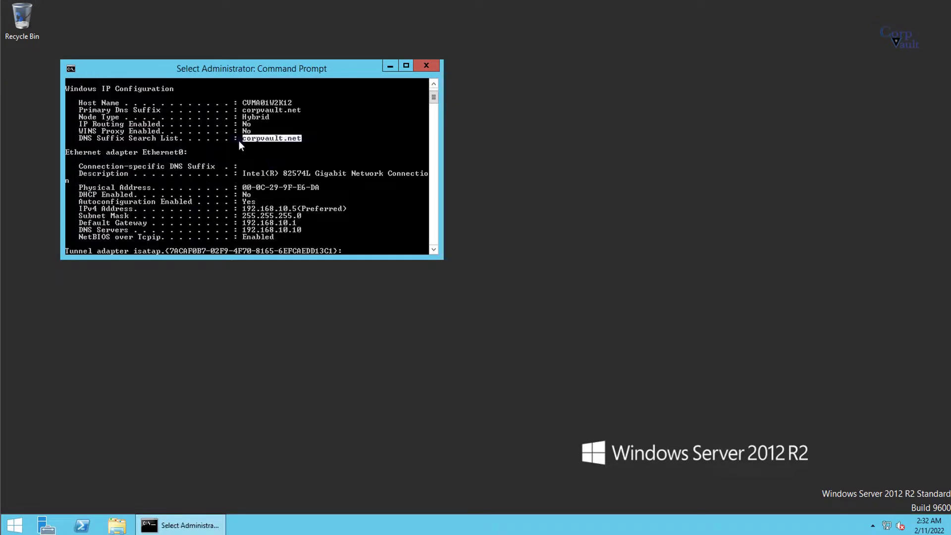
{"action": "scroll", "coordinate": [177, 163], "scroll_direction": "down", "scroll_amount": 7}
{"action": "type", "text": "ping -a cvcswin16.corpvault"}
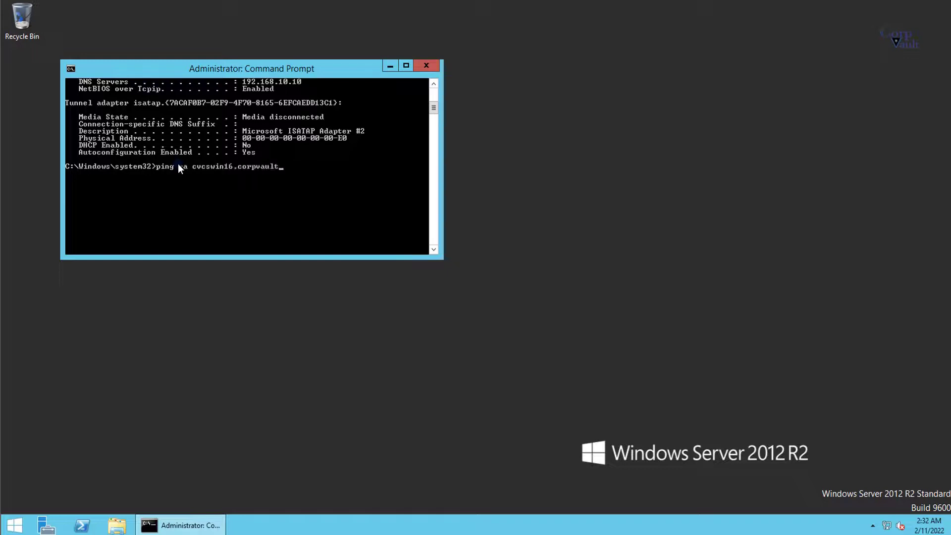
{"action": "type", "text": ".net"}
{"action": "key", "text": "Return"}
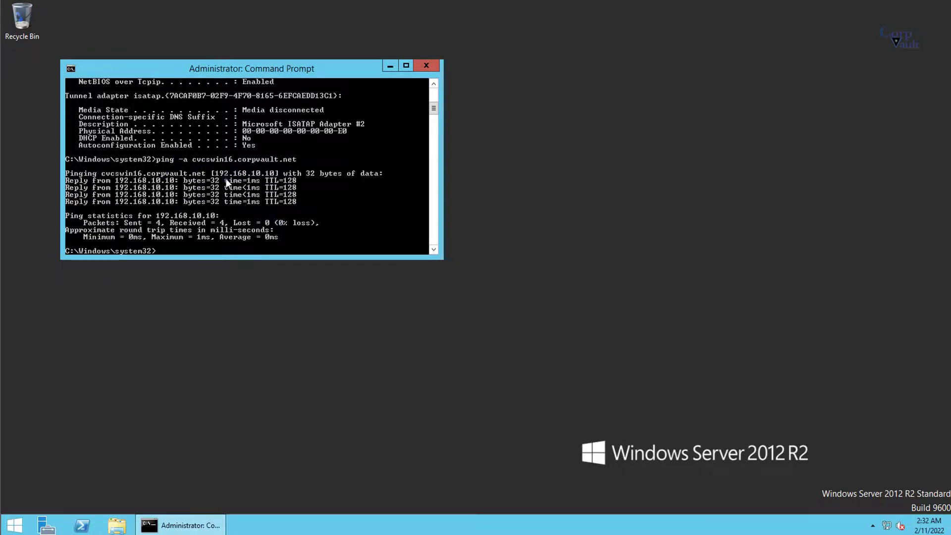
Step: Pin Process Manager to the Start screen from the full app list
{"action": "left_click", "coordinate": [12, 524]}
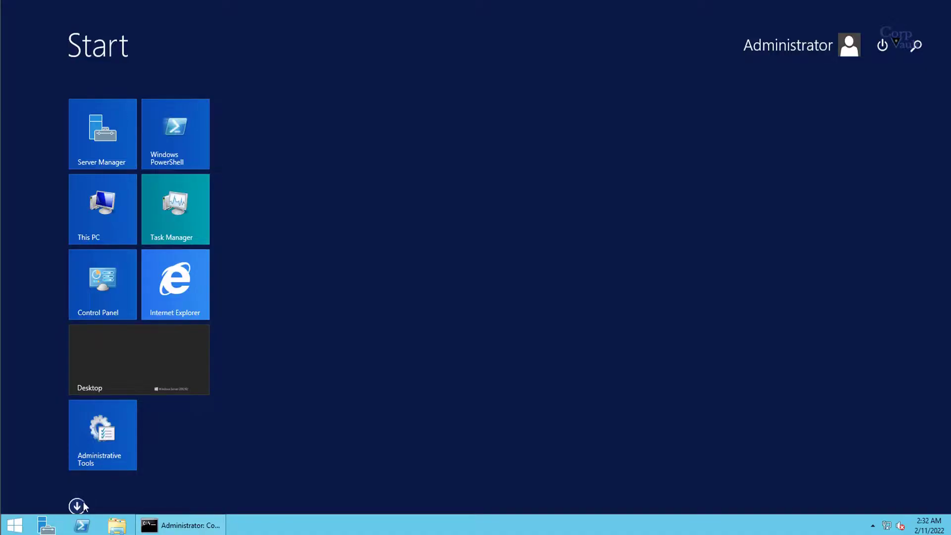
{"action": "left_click", "coordinate": [80, 506]}
{"action": "right_click", "coordinate": [499, 383]}
{"action": "left_click", "coordinate": [518, 391]}
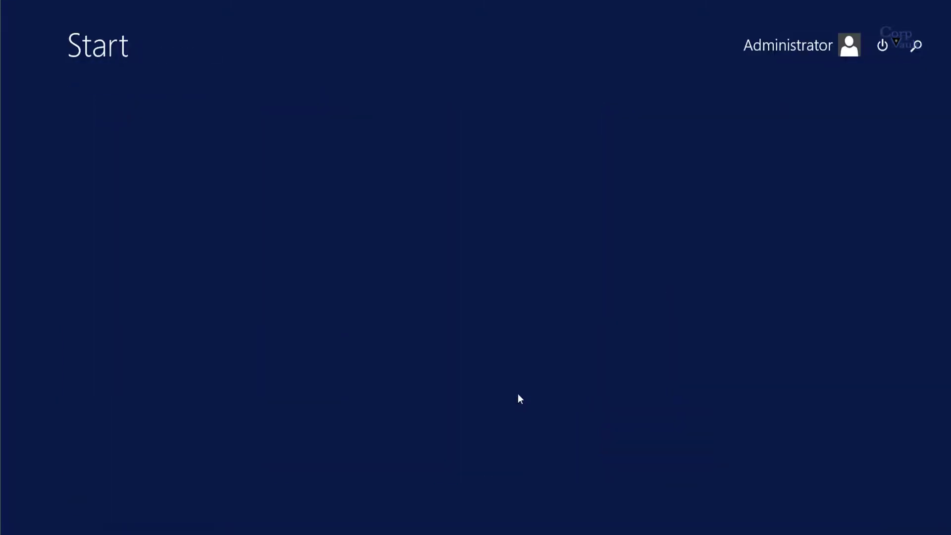
Step: Launch Process Manager, then log in to the cvcswin16 CommCell Console with the login credentials
{"action": "left_click", "coordinate": [281, 146]}
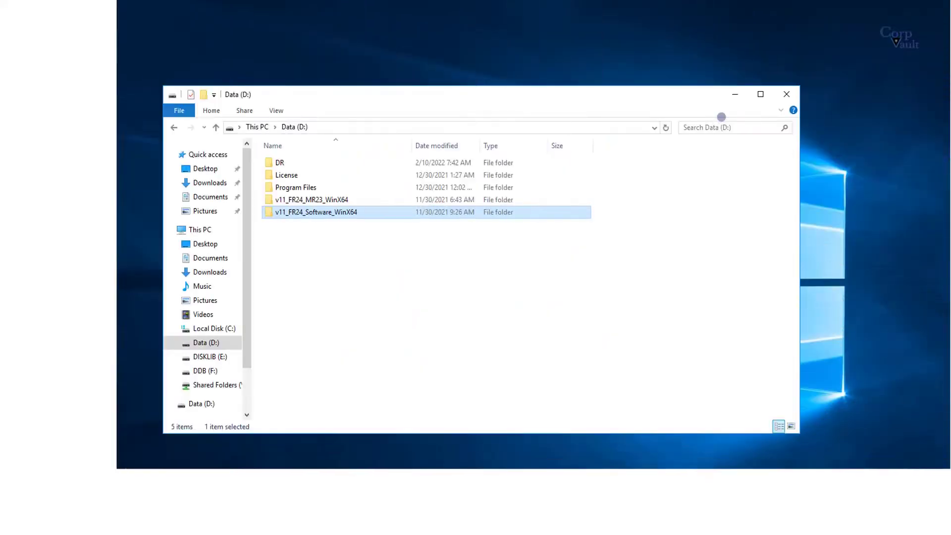
{"action": "key", "text": "alt+F4"}
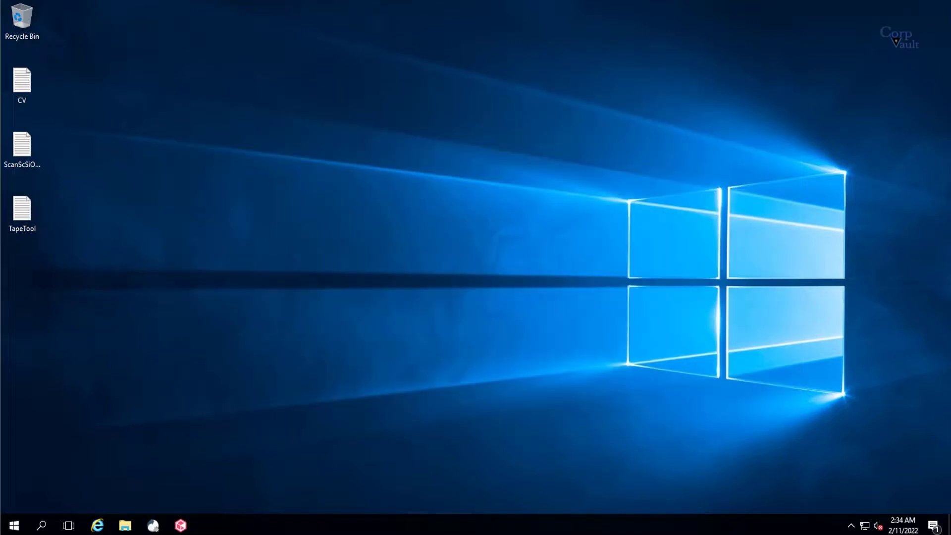
{"action": "left_click", "coordinate": [180, 524]}
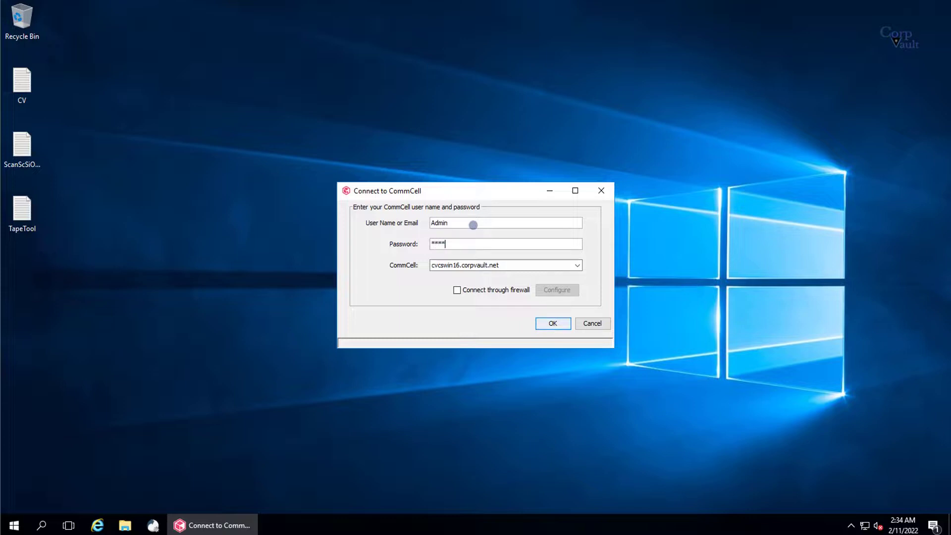
{"action": "type", "text": "**"}
{"action": "key", "text": "Return"}
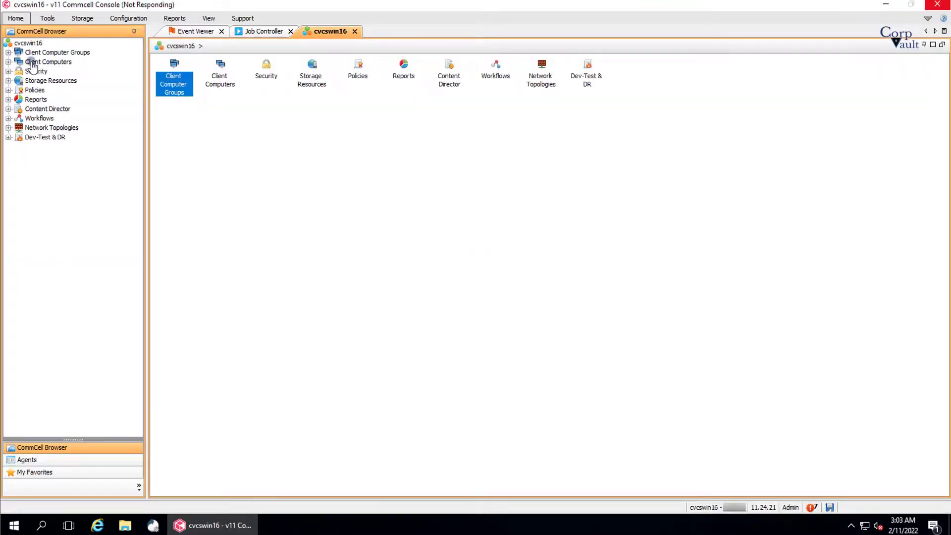
Step: Show Client Computers, listing only cvcswin16, and open the Home ribbon's New Client types
{"action": "left_click", "coordinate": [33, 63]}
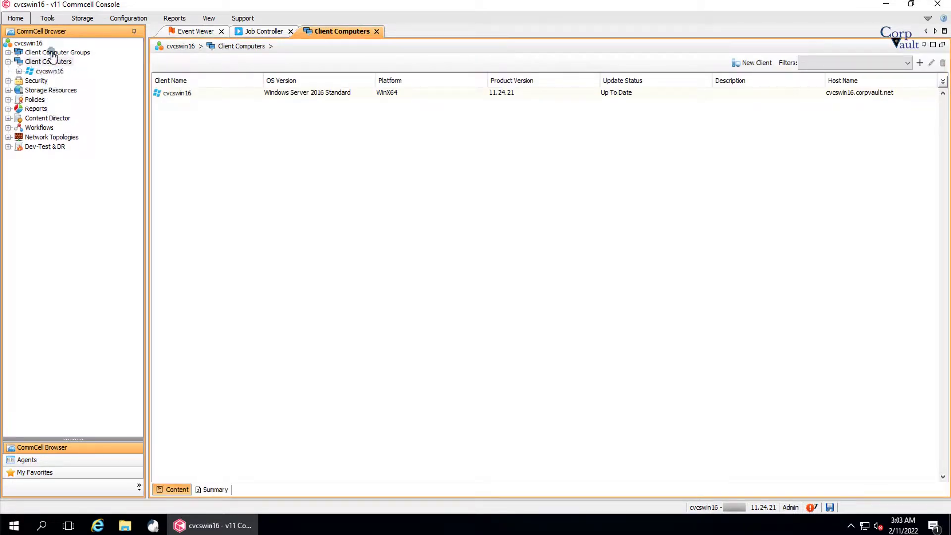
{"action": "left_click", "coordinate": [16, 19]}
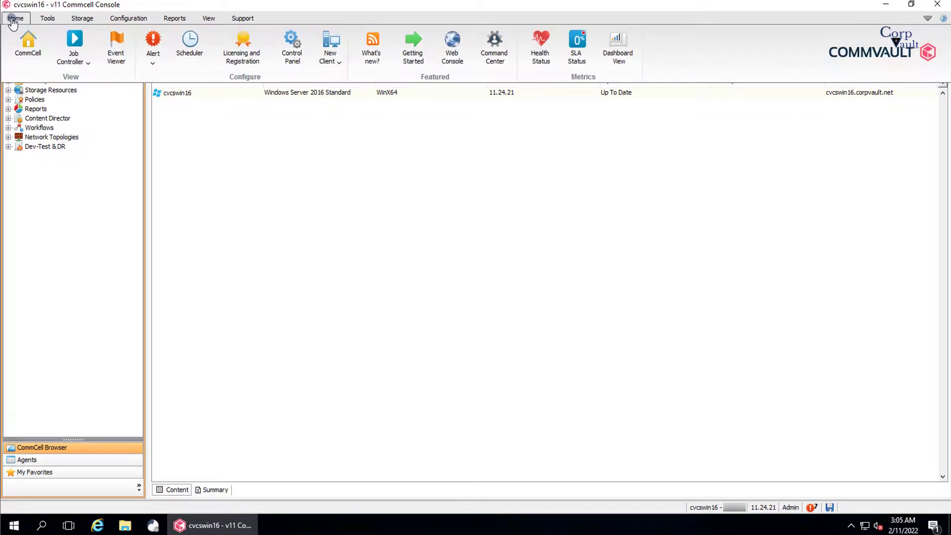
{"action": "left_click", "coordinate": [340, 63]}
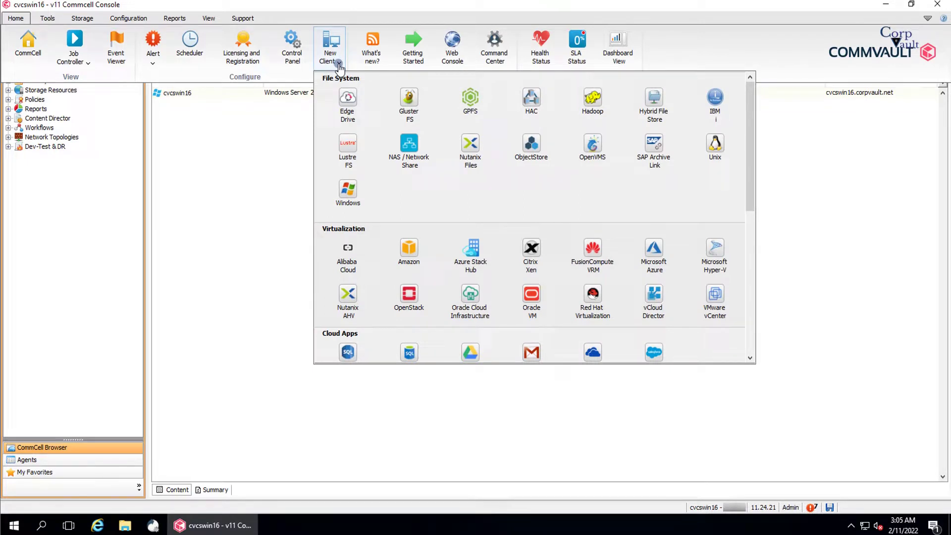
Step: Add a new Windows client named cvma01w2k12 with host name cvma01w2k12.corpvault.net
{"action": "left_click", "coordinate": [353, 201]}
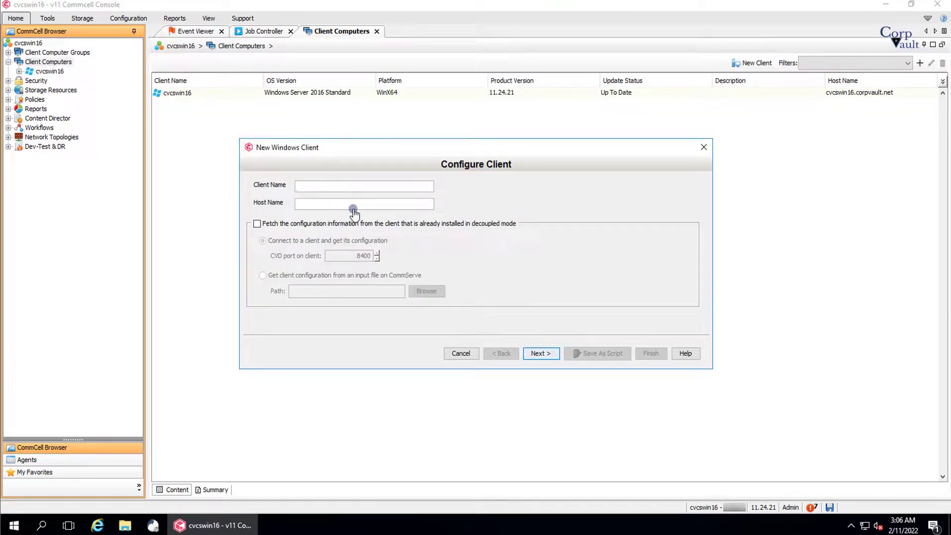
{"action": "type", "text": "cvma01w2k12"}
{"action": "left_click_drag", "start_coordinate": [346, 187], "coordinate": [289, 193]}
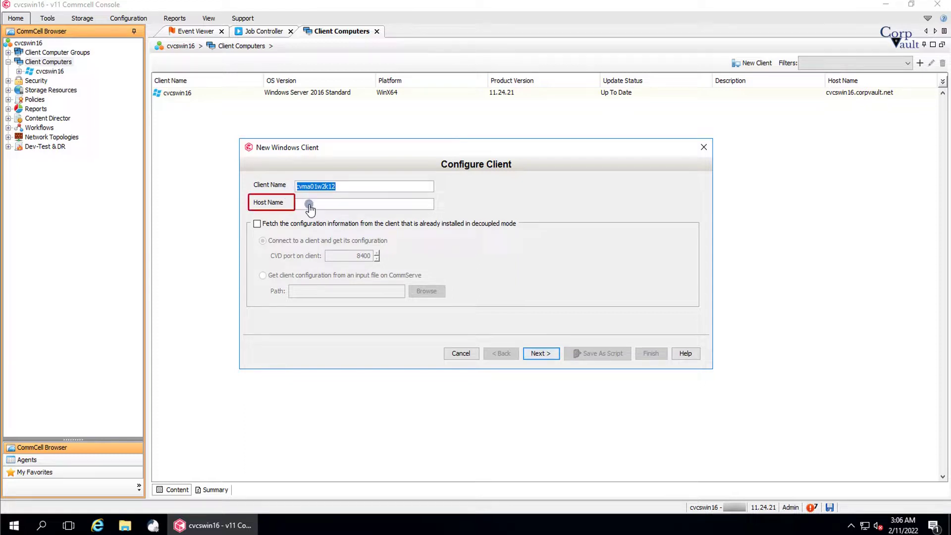
{"action": "left_click", "coordinate": [309, 204]}
{"action": "key", "text": "ctrl+v"}
{"action": "type", "text": ".corpvault.net"}
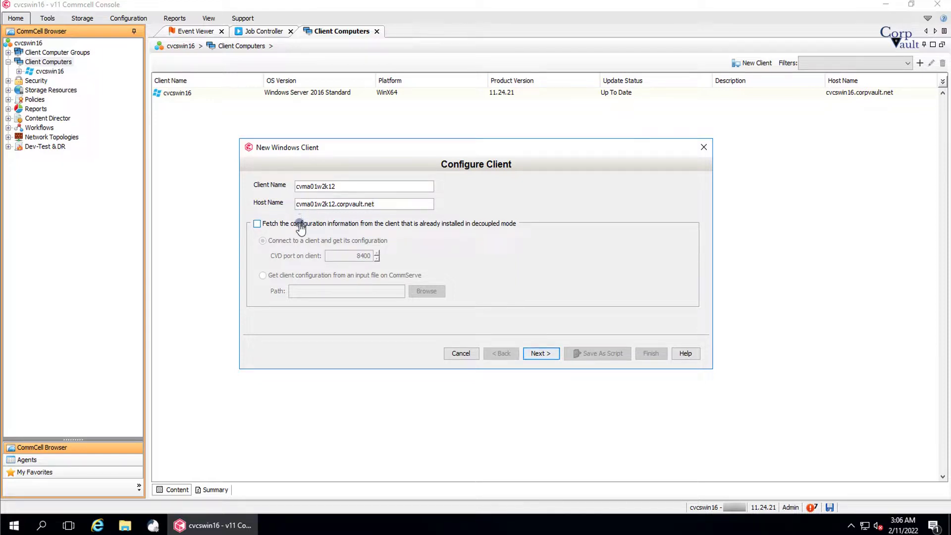
Step: Enable fetching configuration from the client already installed in decoupled mode, using CVD port 8400
{"action": "left_click", "coordinate": [301, 225]}
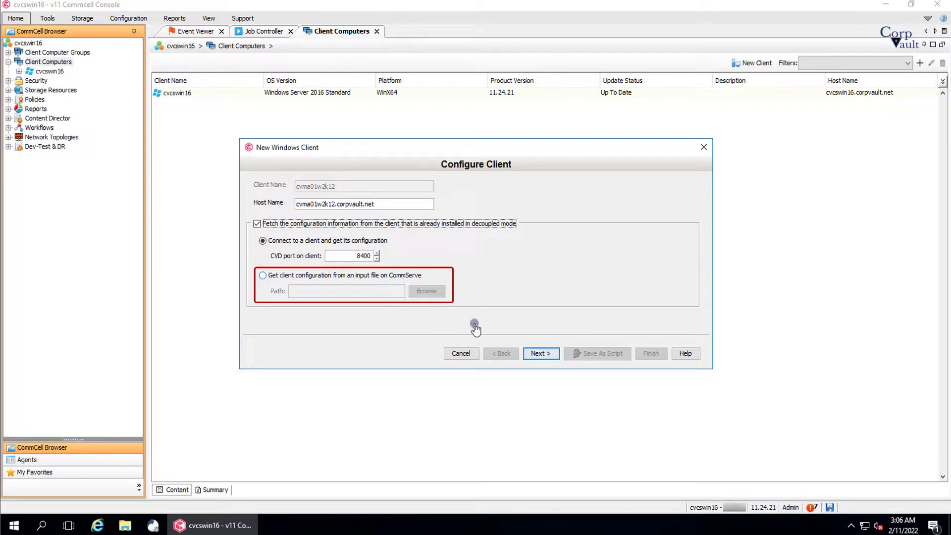
{"action": "left_click", "coordinate": [540, 353]}
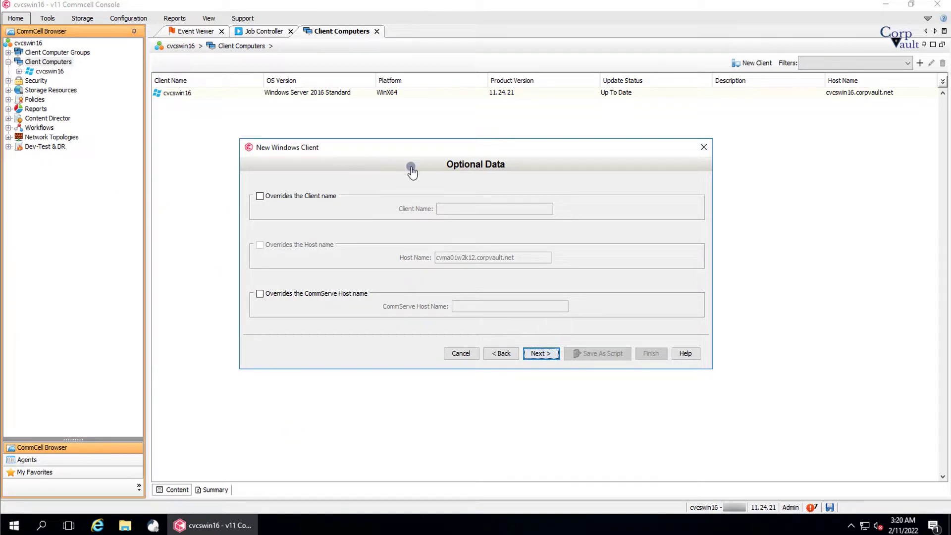
Step: Finish the new-client wizard from the Summary page and close the successful Registration status window
{"action": "left_click", "coordinate": [546, 354]}
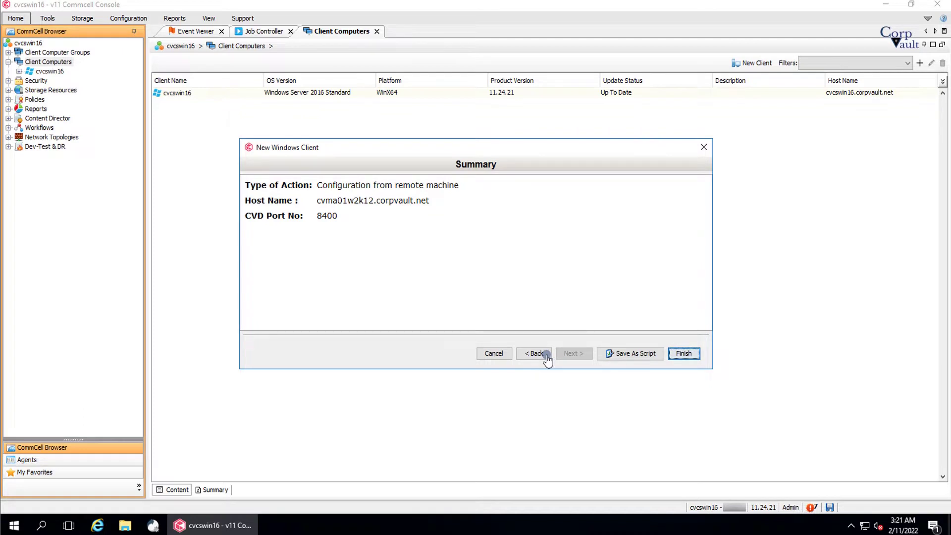
{"action": "left_click", "coordinate": [683, 355]}
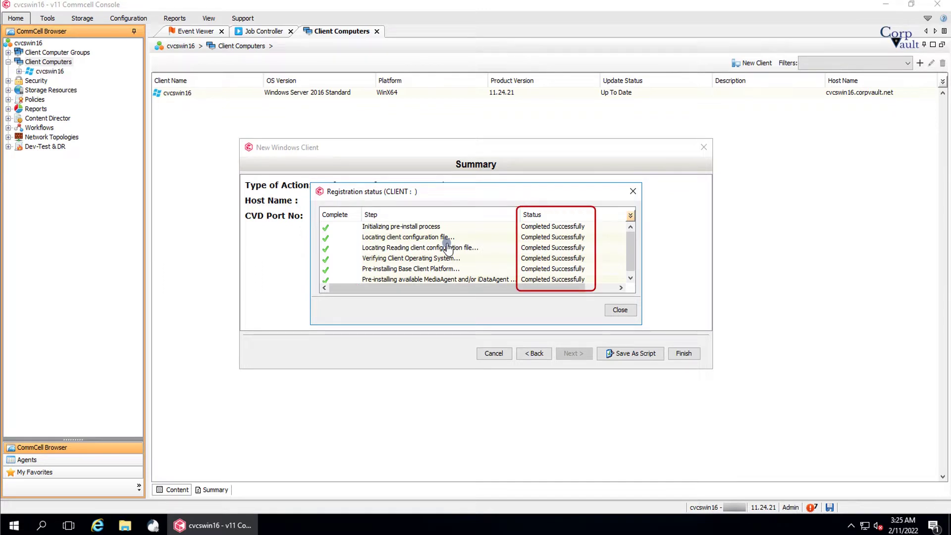
{"action": "left_click", "coordinate": [632, 280]}
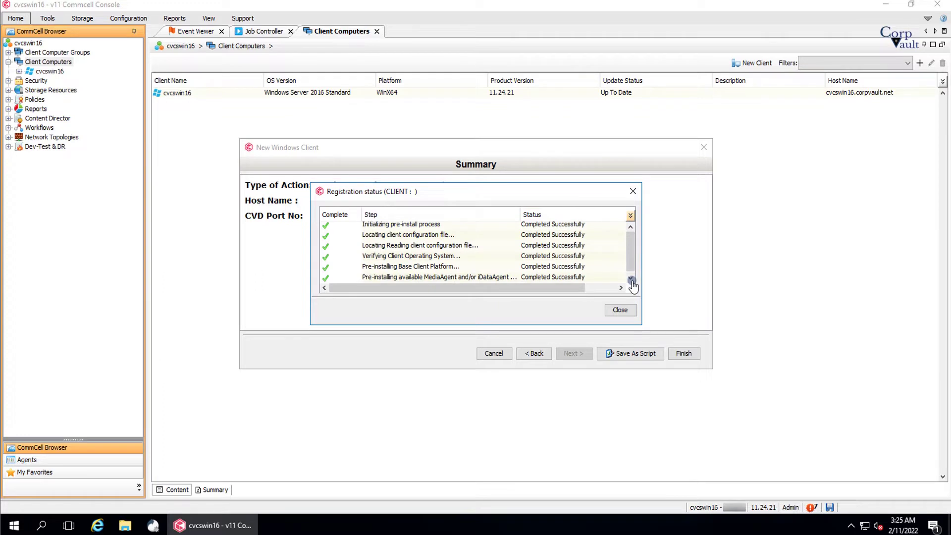
{"action": "left_click", "coordinate": [612, 311]}
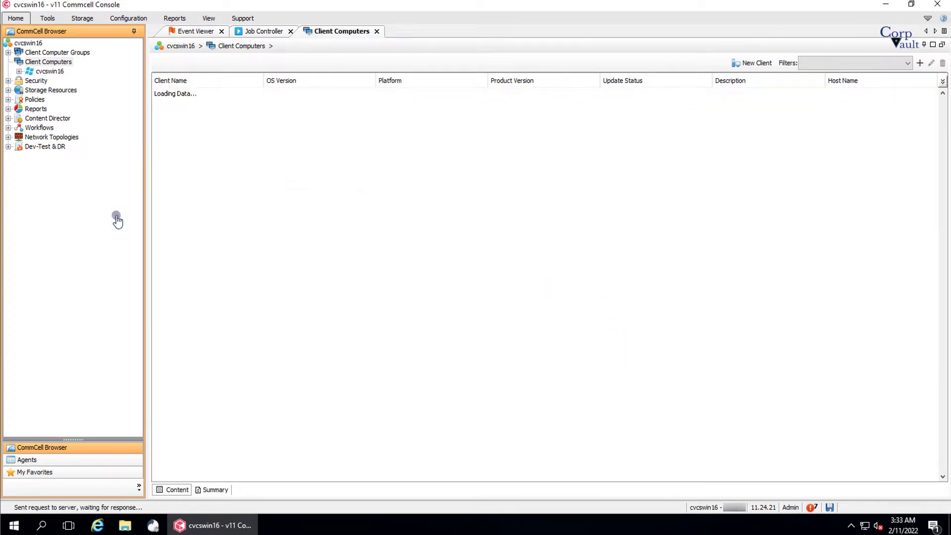
Step: Refresh Client Computers and confirm cvma01w2k12 is listed as a Ready MediaAgent under Storage Resources
{"action": "left_click", "coordinate": [54, 65]}
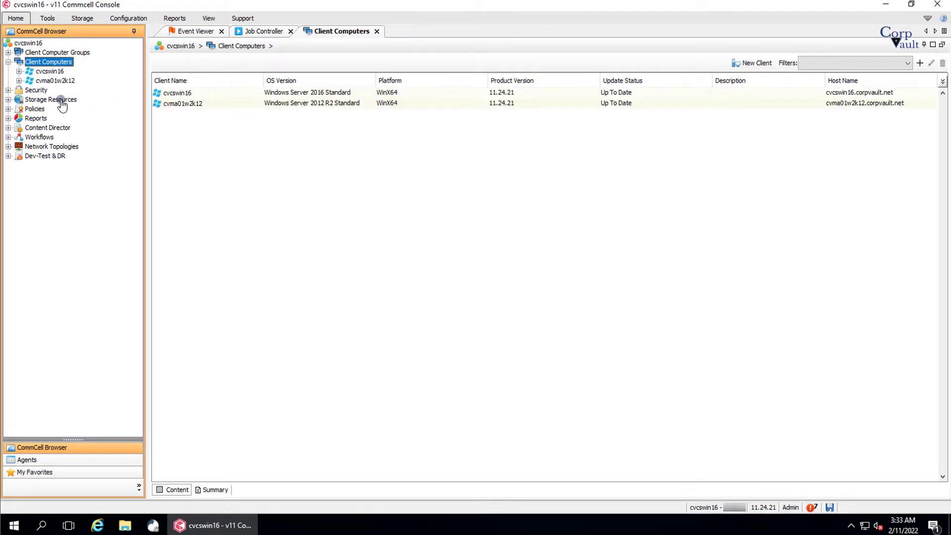
{"action": "left_click", "coordinate": [8, 100]}
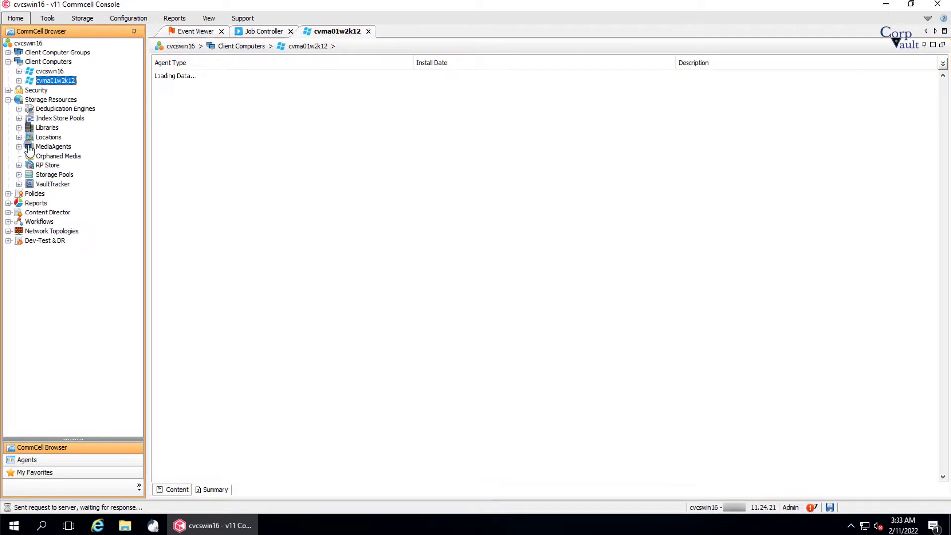
{"action": "left_click", "coordinate": [30, 147]}
{"action": "double_click", "coordinate": [50, 147]}
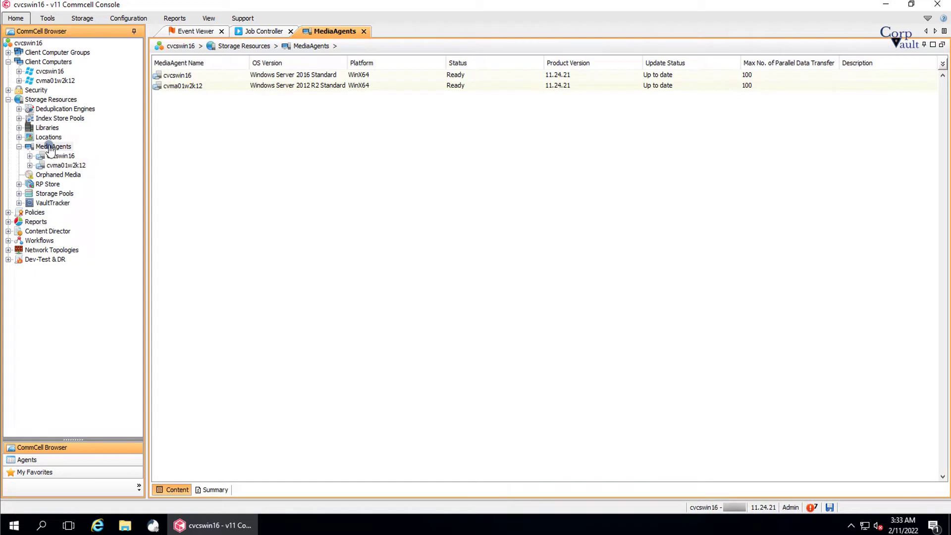
{"action": "left_click", "coordinate": [465, 86]}
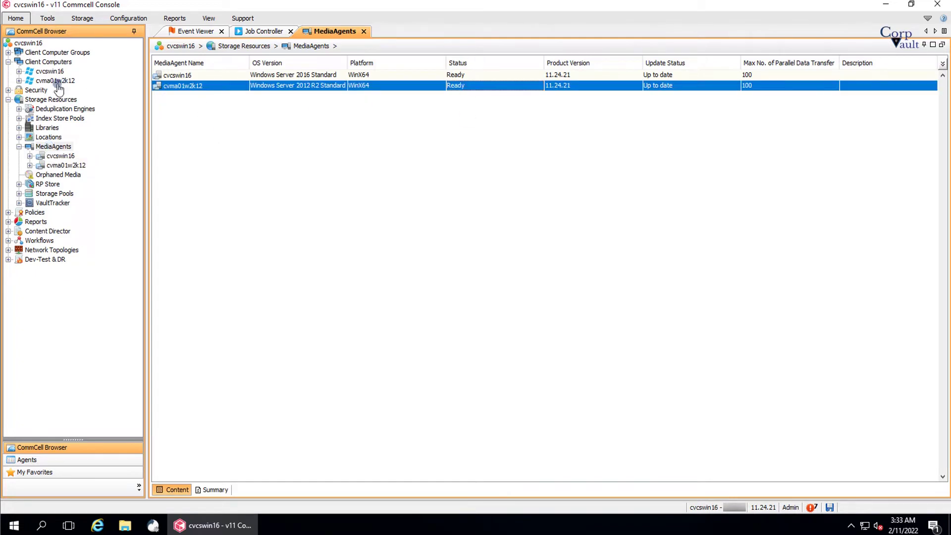
Step: Run a readiness check on cvma01w2k12 and close the connectivity results reporting it Ready
{"action": "right_click", "coordinate": [56, 80]}
{"action": "mouse_move", "coordinate": [98, 93]}
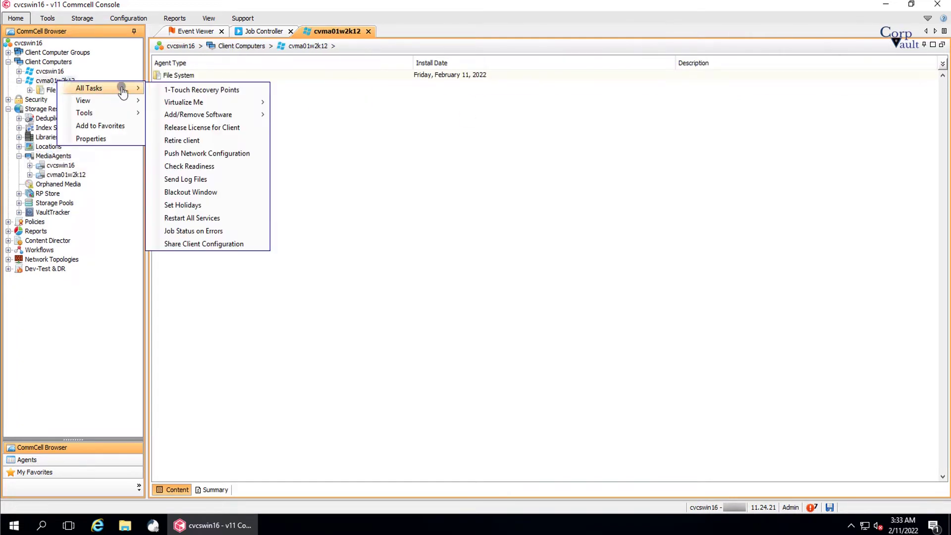
{"action": "left_click", "coordinate": [196, 169]}
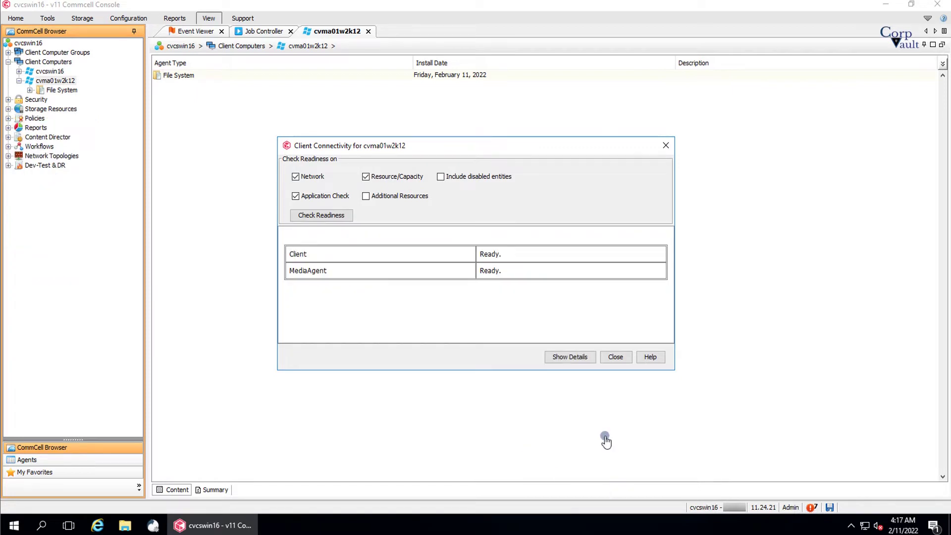
{"action": "left_click", "coordinate": [616, 357]}
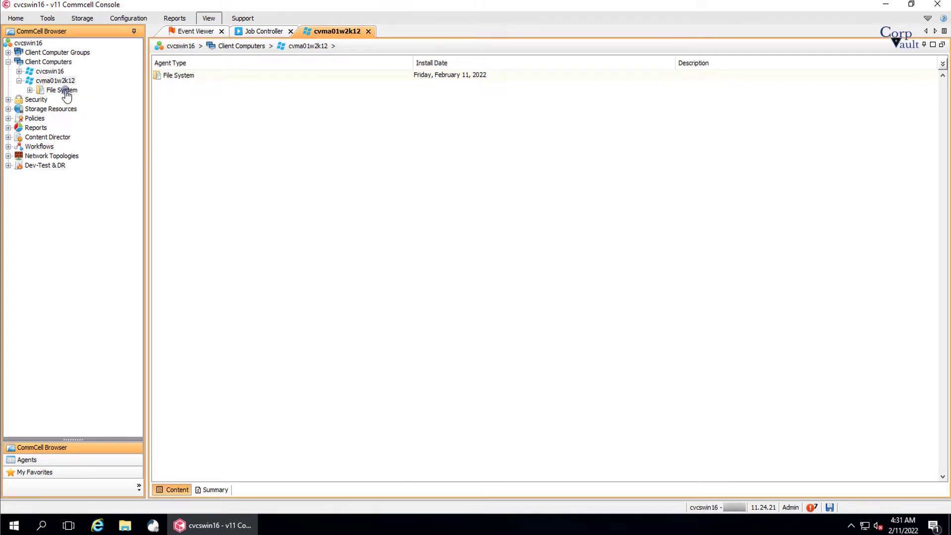
Step: Open the Properties of the default subclient in cvma01w2k12's defaultBackupSet
{"action": "left_click", "coordinate": [65, 93]}
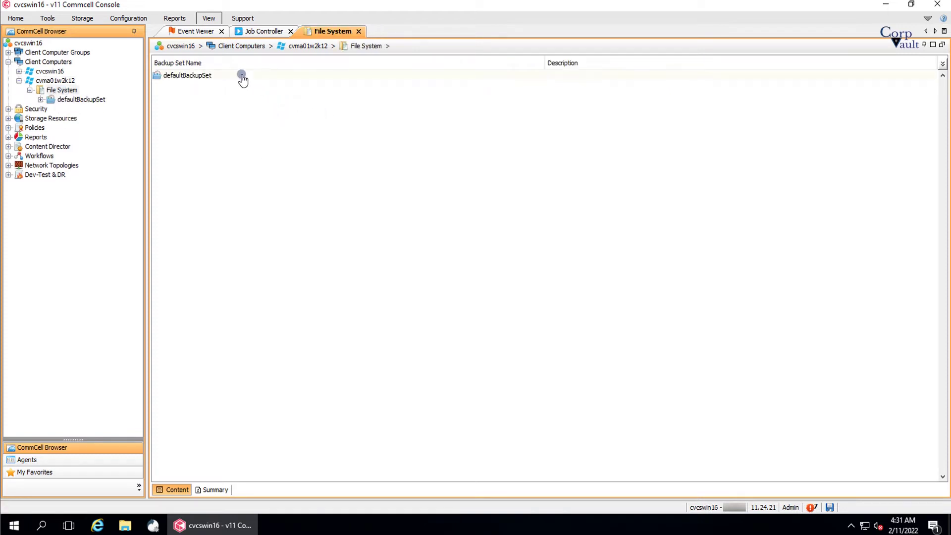
{"action": "left_click", "coordinate": [81, 100]}
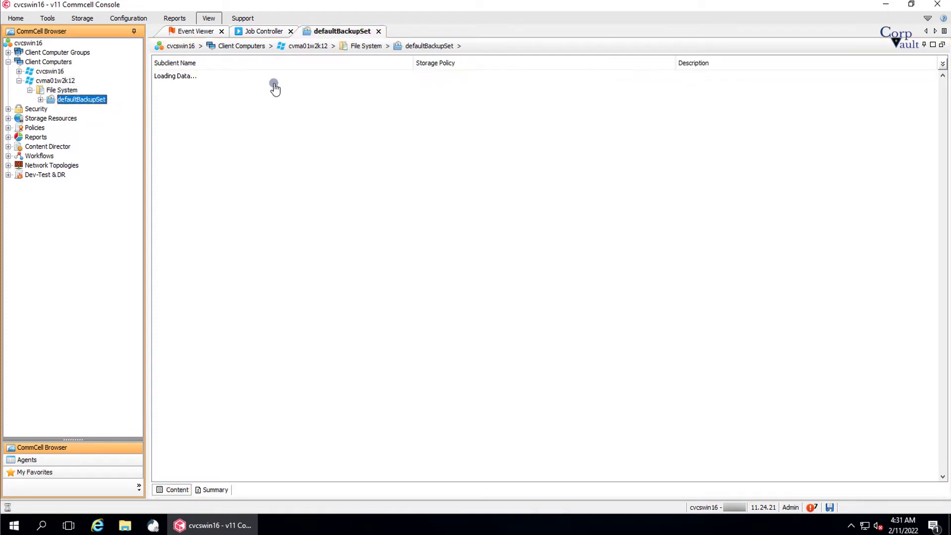
{"action": "left_click", "coordinate": [412, 204]}
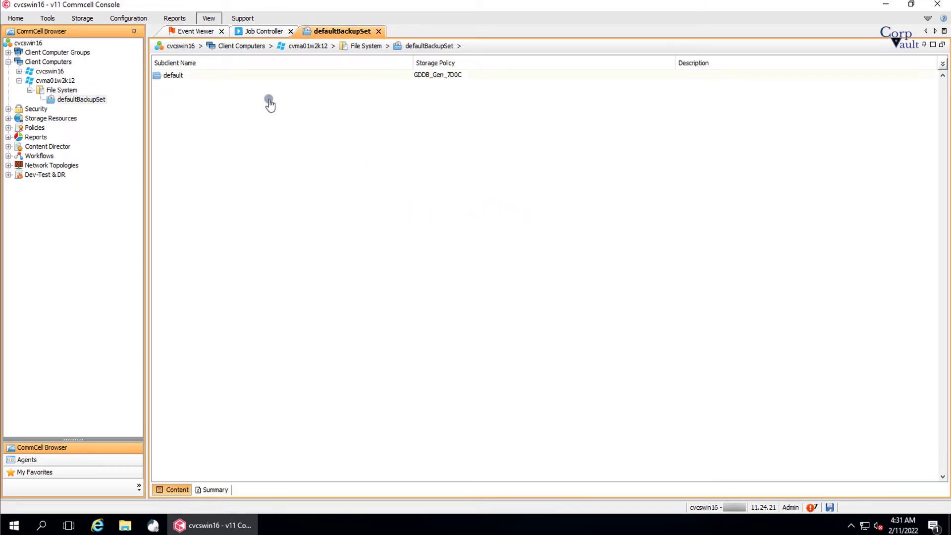
{"action": "left_click", "coordinate": [238, 75]}
{"action": "right_click", "coordinate": [238, 76]}
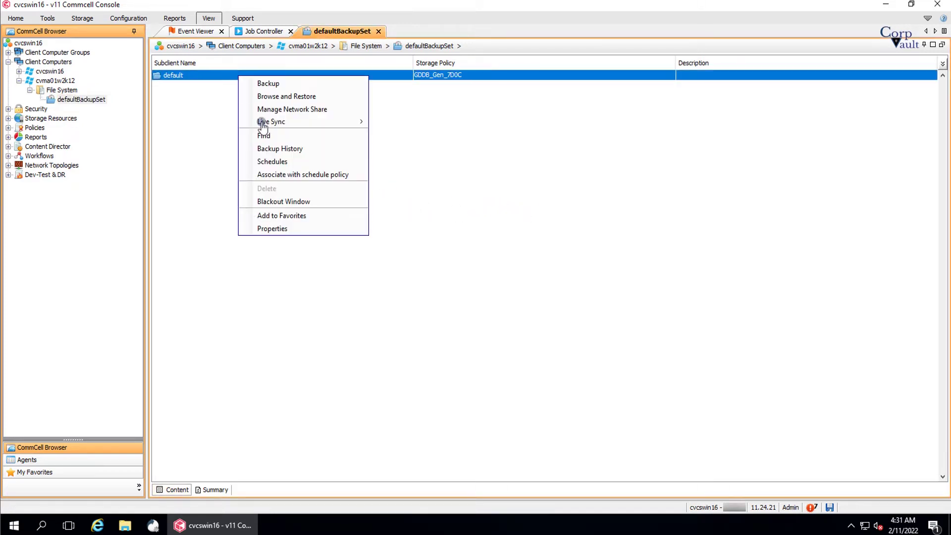
{"action": "left_click", "coordinate": [284, 229]}
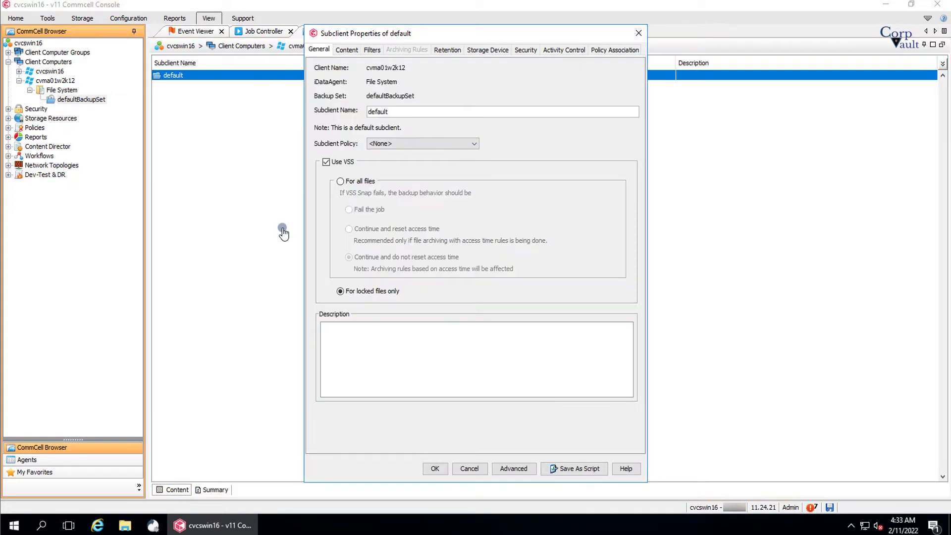
Step: Replace the subclient content with C:\Program Files\Commvault\ContentStore\Log Files and accept the warning
{"action": "left_click", "coordinate": [345, 51]}
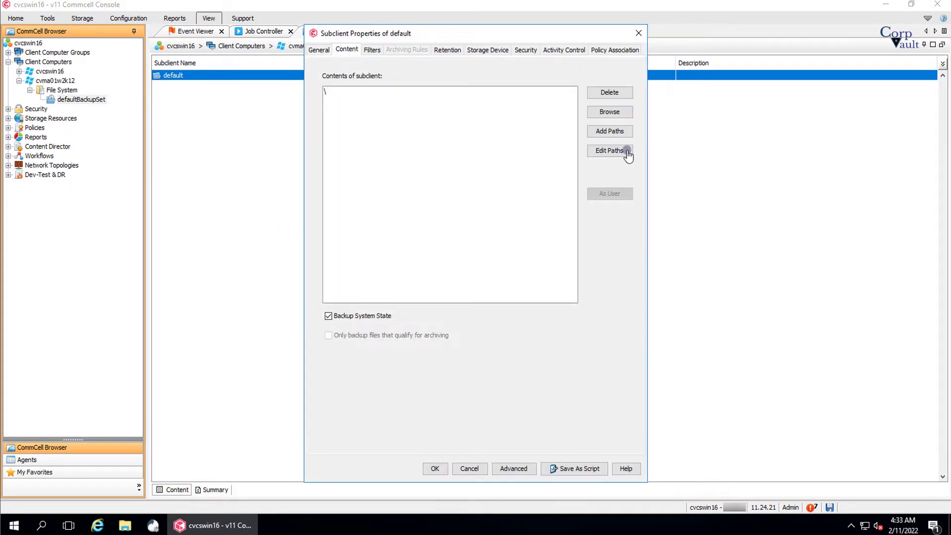
{"action": "left_click", "coordinate": [609, 111]}
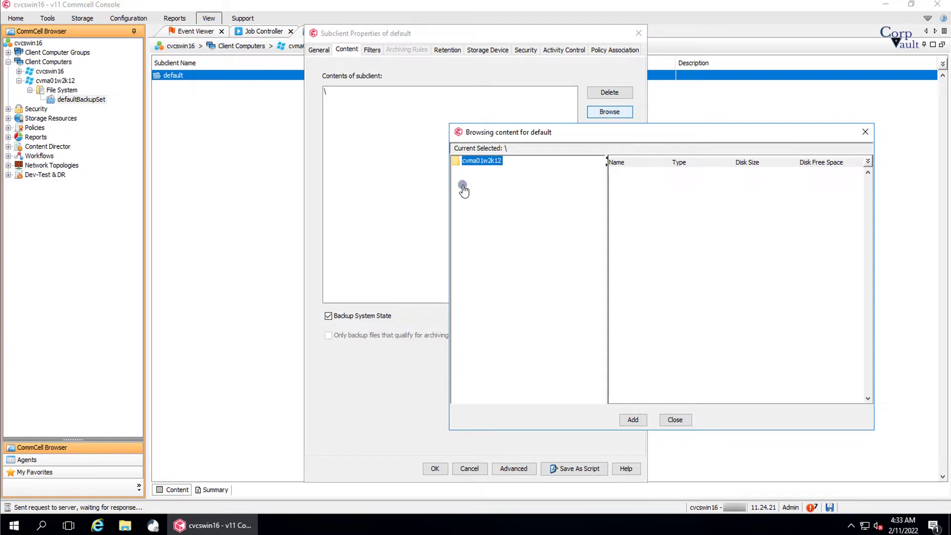
{"action": "double_click", "coordinate": [473, 285]}
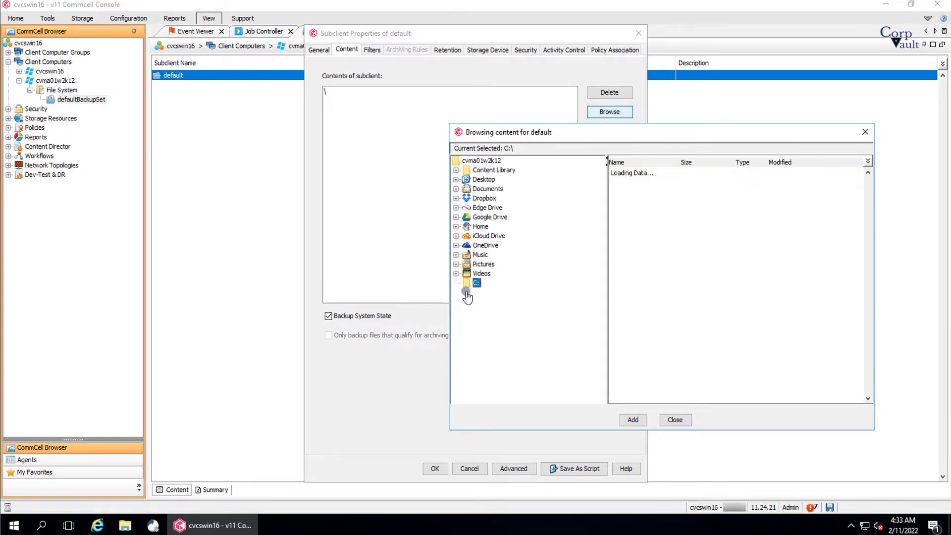
{"action": "double_click", "coordinate": [494, 322]}
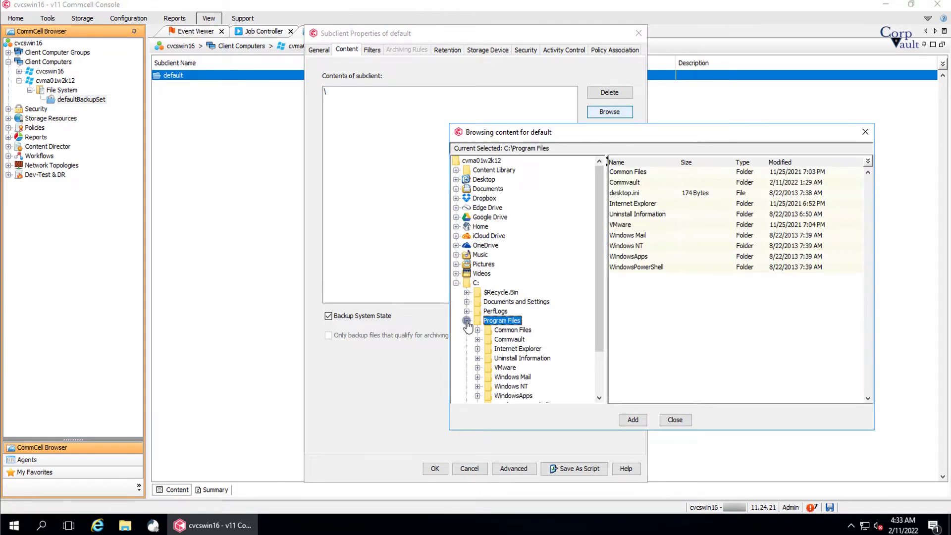
{"action": "double_click", "coordinate": [511, 340]}
{"action": "double_click", "coordinate": [518, 349]}
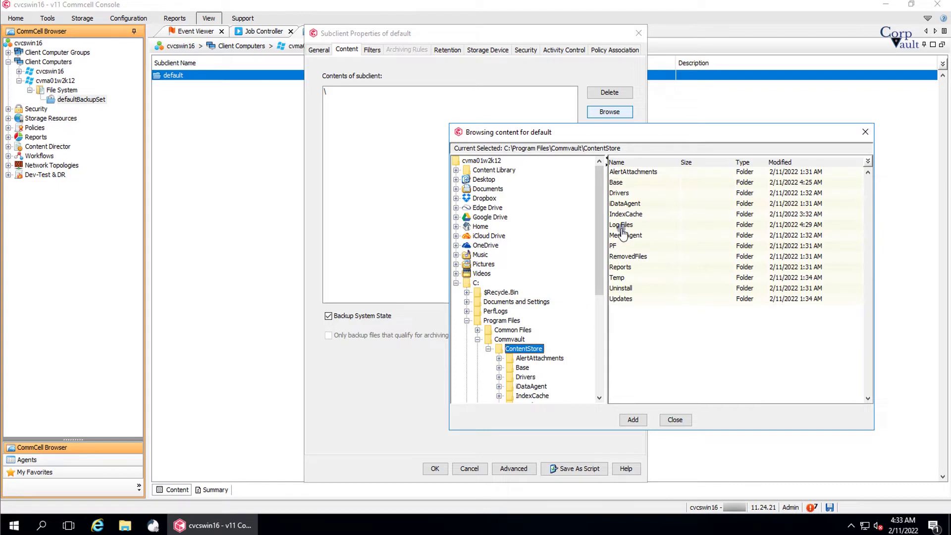
{"action": "left_click", "coordinate": [621, 226]}
{"action": "left_click", "coordinate": [633, 419]}
{"action": "left_click", "coordinate": [460, 303]}
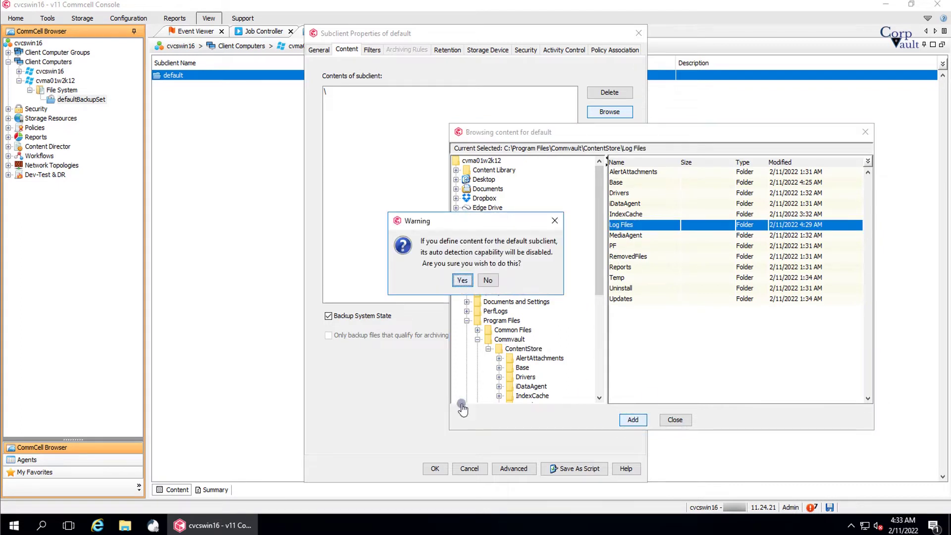
{"action": "left_click", "coordinate": [674, 419]}
{"action": "left_click", "coordinate": [435, 469]}
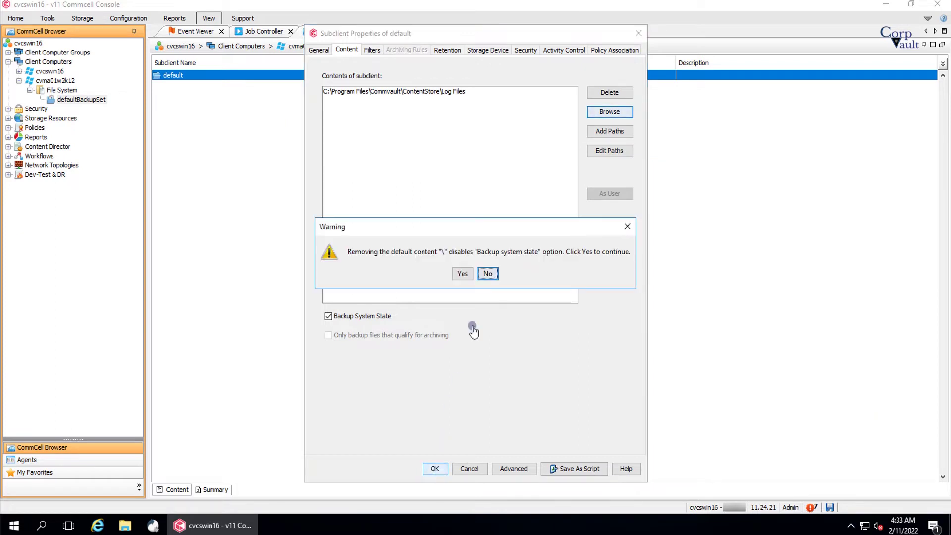
{"action": "left_click", "coordinate": [461, 272]}
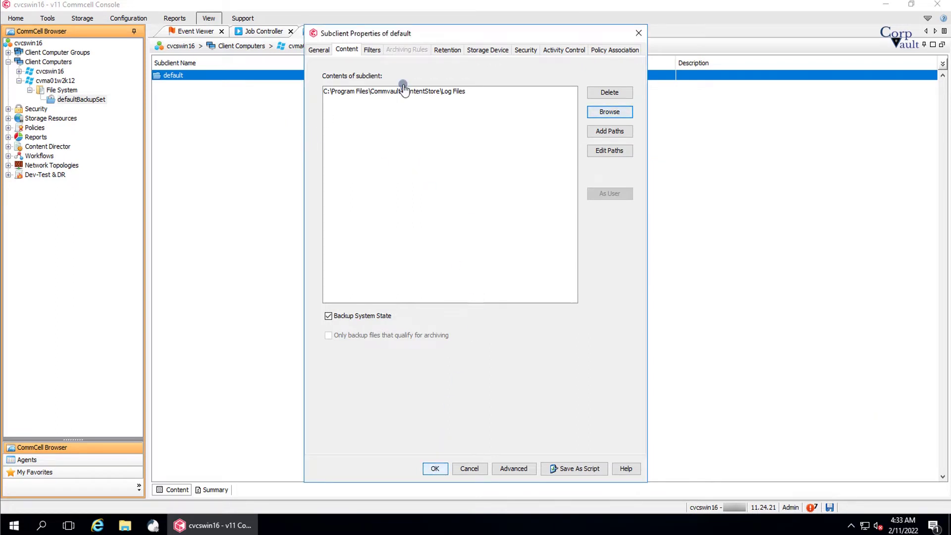
Step: Save the subclient properties and launch an immediate Full backup of the default subclient
{"action": "left_click", "coordinate": [435, 468]}
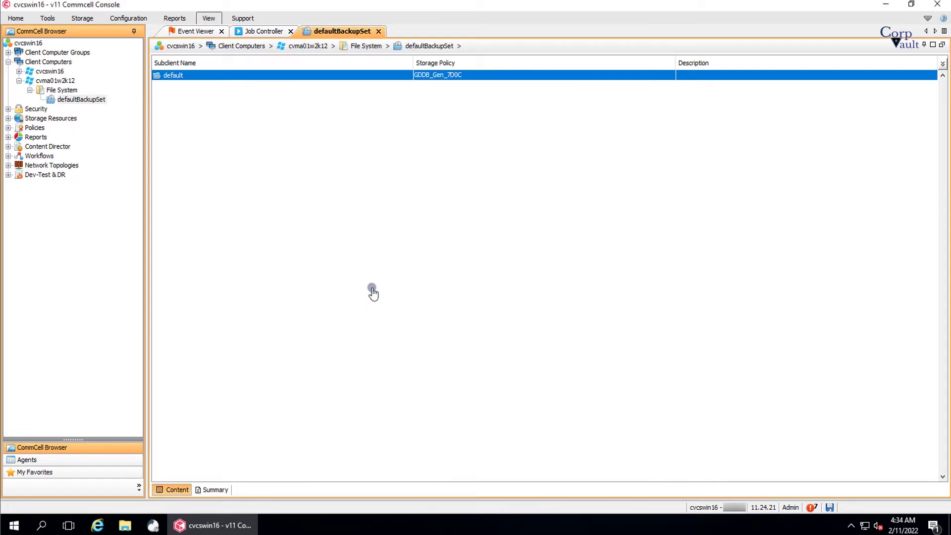
{"action": "right_click", "coordinate": [325, 78]}
{"action": "left_click", "coordinate": [349, 85]}
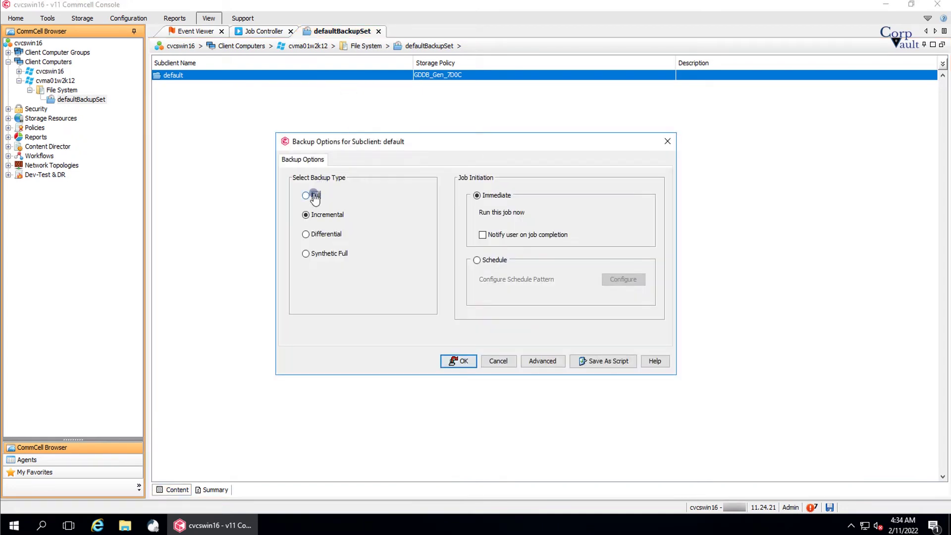
{"action": "left_click", "coordinate": [314, 197]}
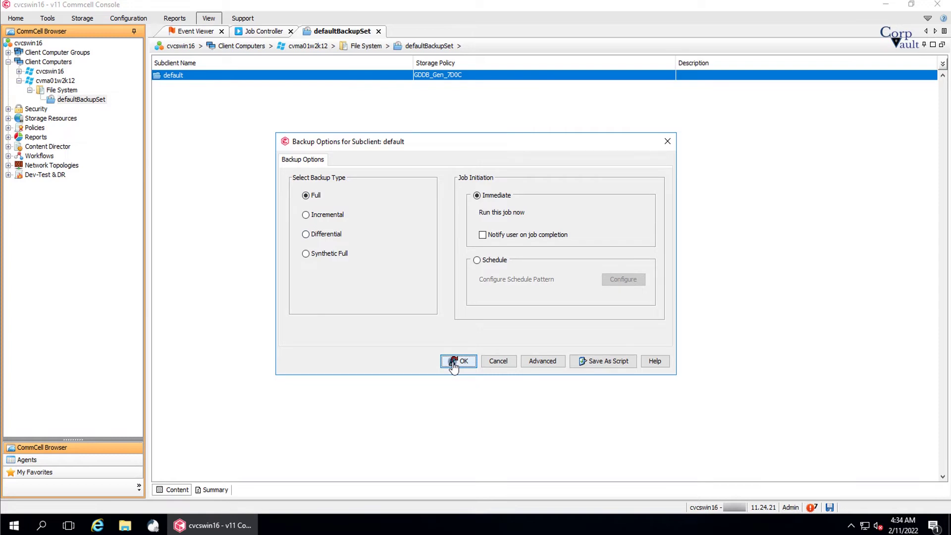
{"action": "left_click", "coordinate": [453, 364]}
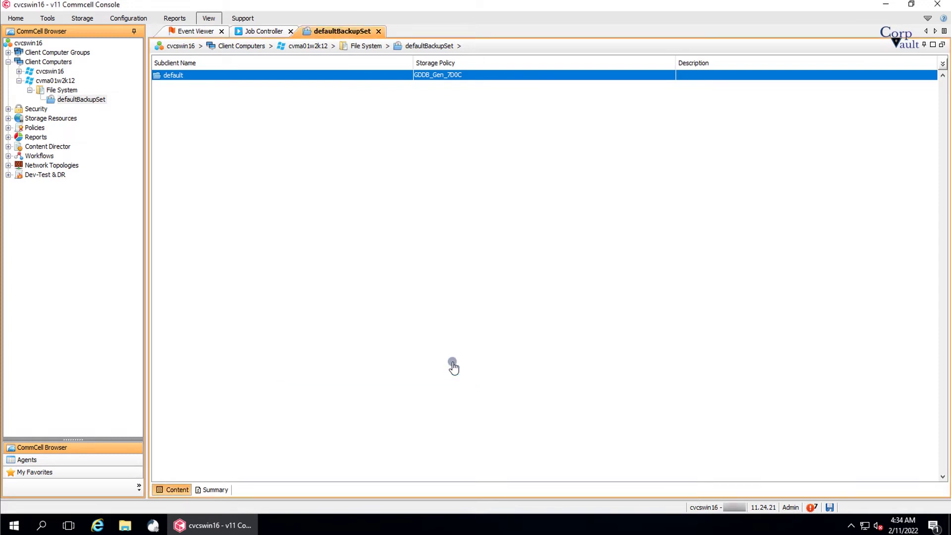
Step: Dock the Job Controller as a horizontal group below the backup set
{"action": "left_click", "coordinate": [267, 32]}
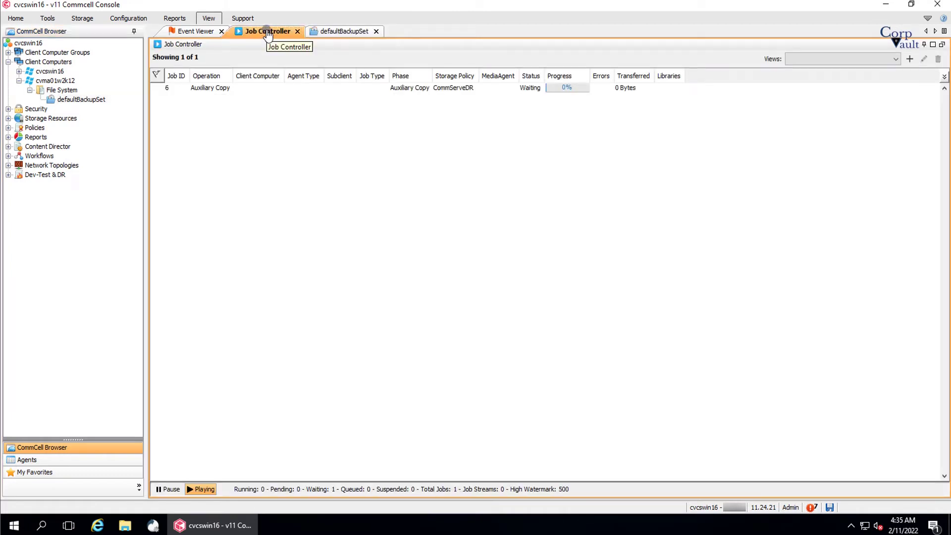
{"action": "left_click_drag", "start_coordinate": [269, 46], "coordinate": [332, 269]}
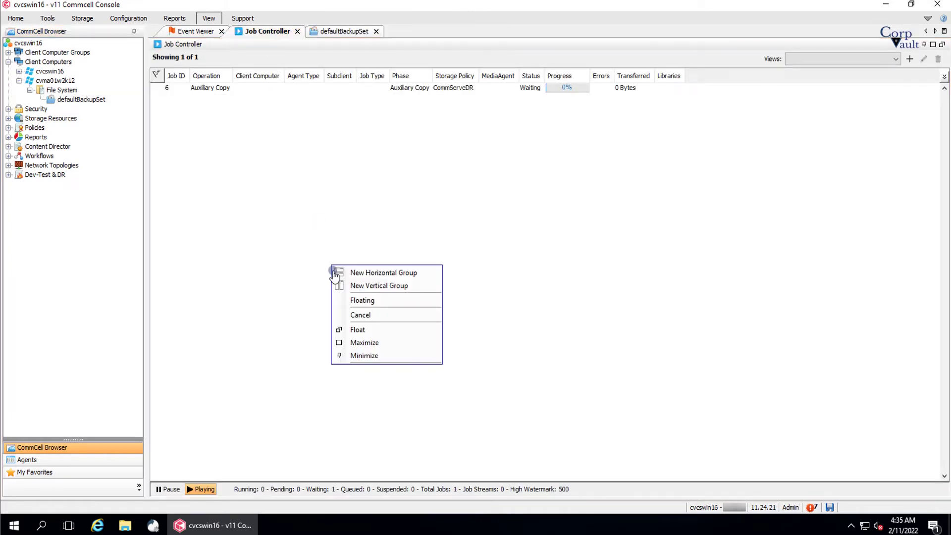
{"action": "left_click", "coordinate": [368, 274]}
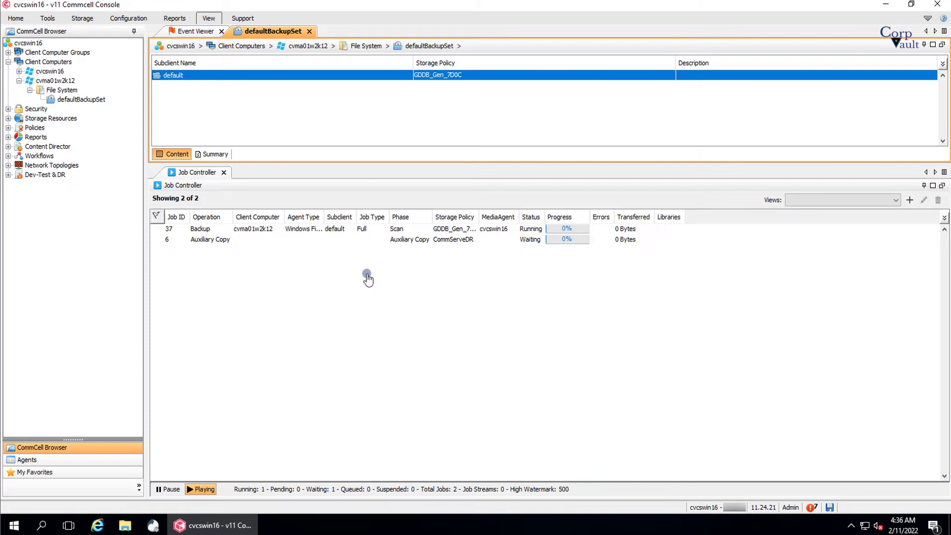
Step: Widen the Storage Policy, Agent Type, Libraries and Status columns to confirm job 37 Completed
{"action": "left_click_drag", "start_coordinate": [478, 218], "coordinate": [496, 218]}
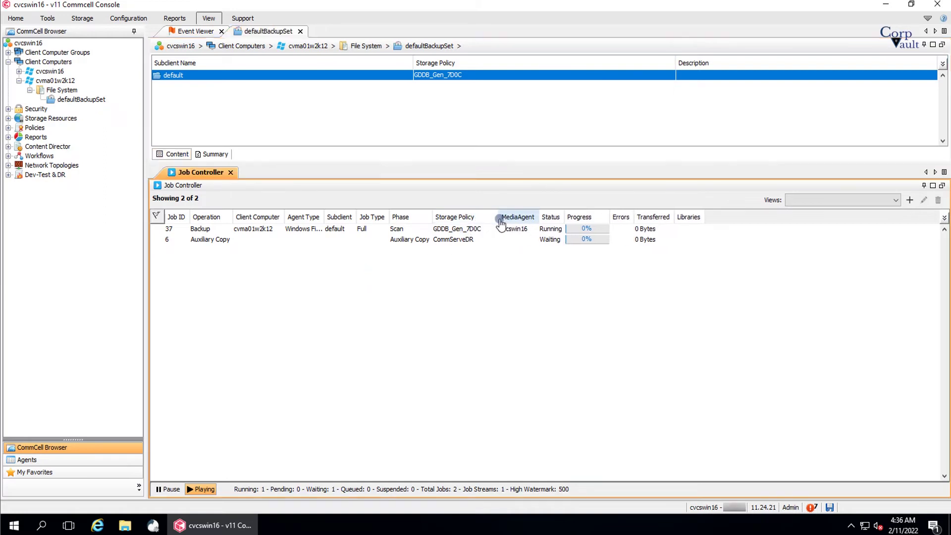
{"action": "left_click_drag", "start_coordinate": [324, 217], "coordinate": [384, 218]}
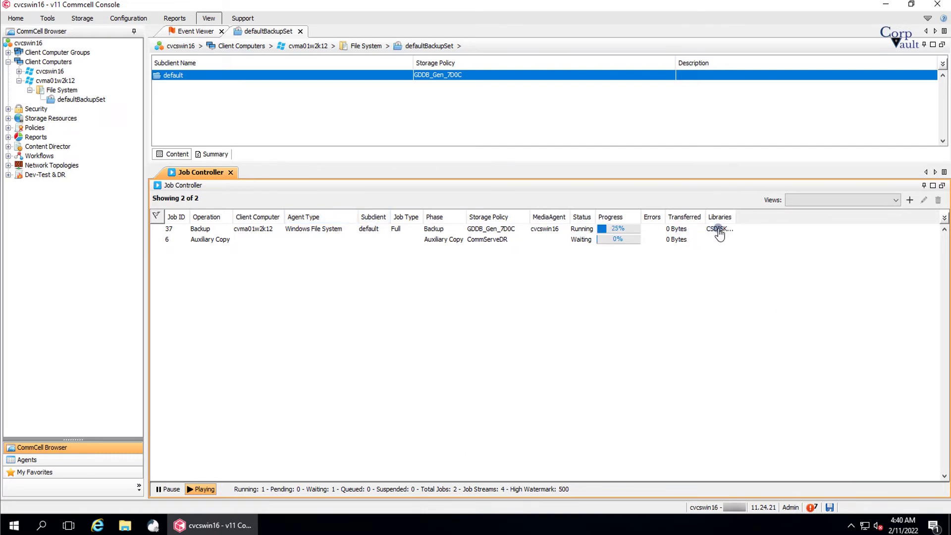
{"action": "left_click", "coordinate": [719, 234]}
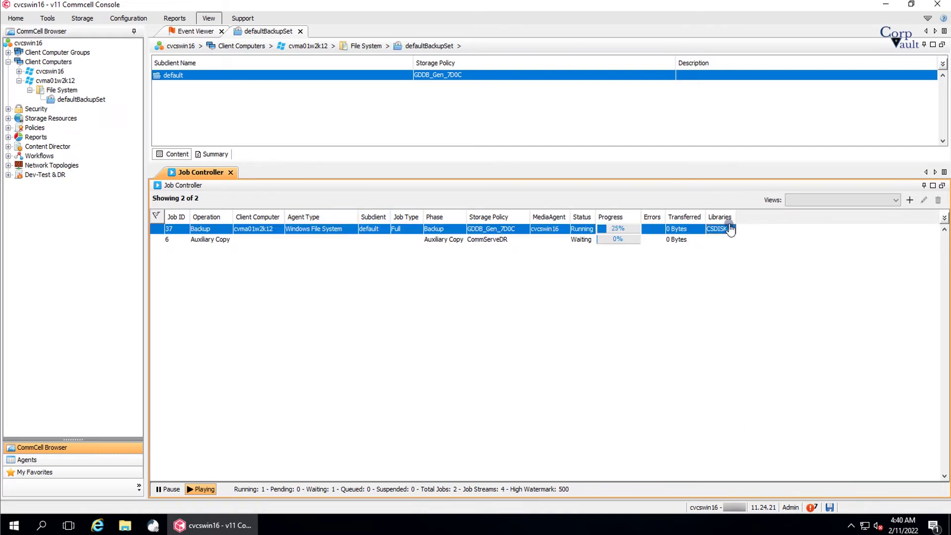
{"action": "left_click_drag", "start_coordinate": [735, 218], "coordinate": [762, 218]}
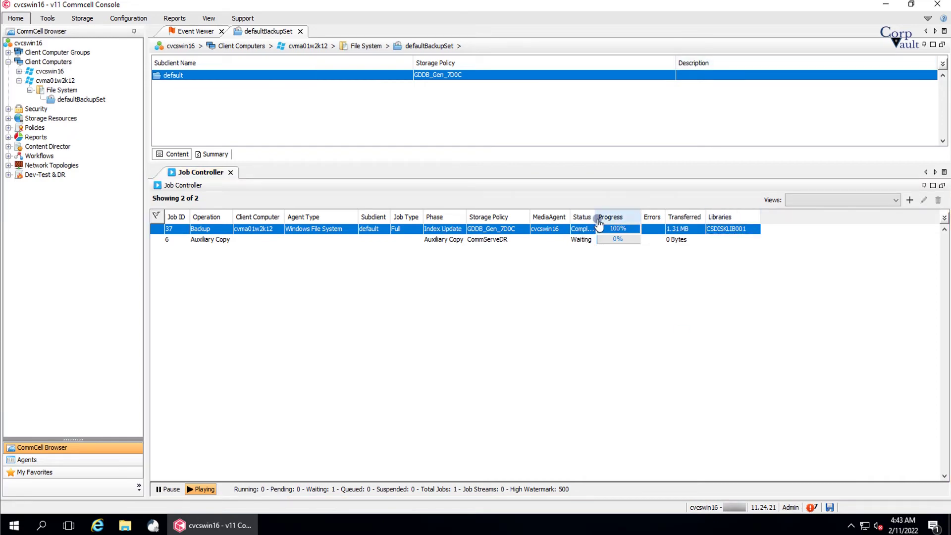
{"action": "mouse_move", "coordinate": [596, 220]}
{"action": "left_mouse_down"}
{"action": "mouse_move", "coordinate": [633, 220]}
{"action": "mouse_move", "coordinate": [611, 220]}
{"action": "left_mouse_up"}
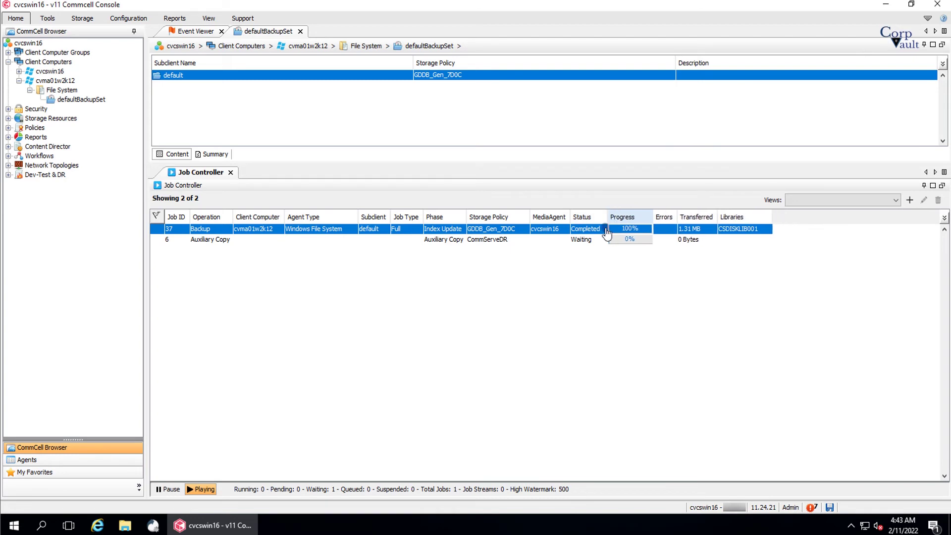